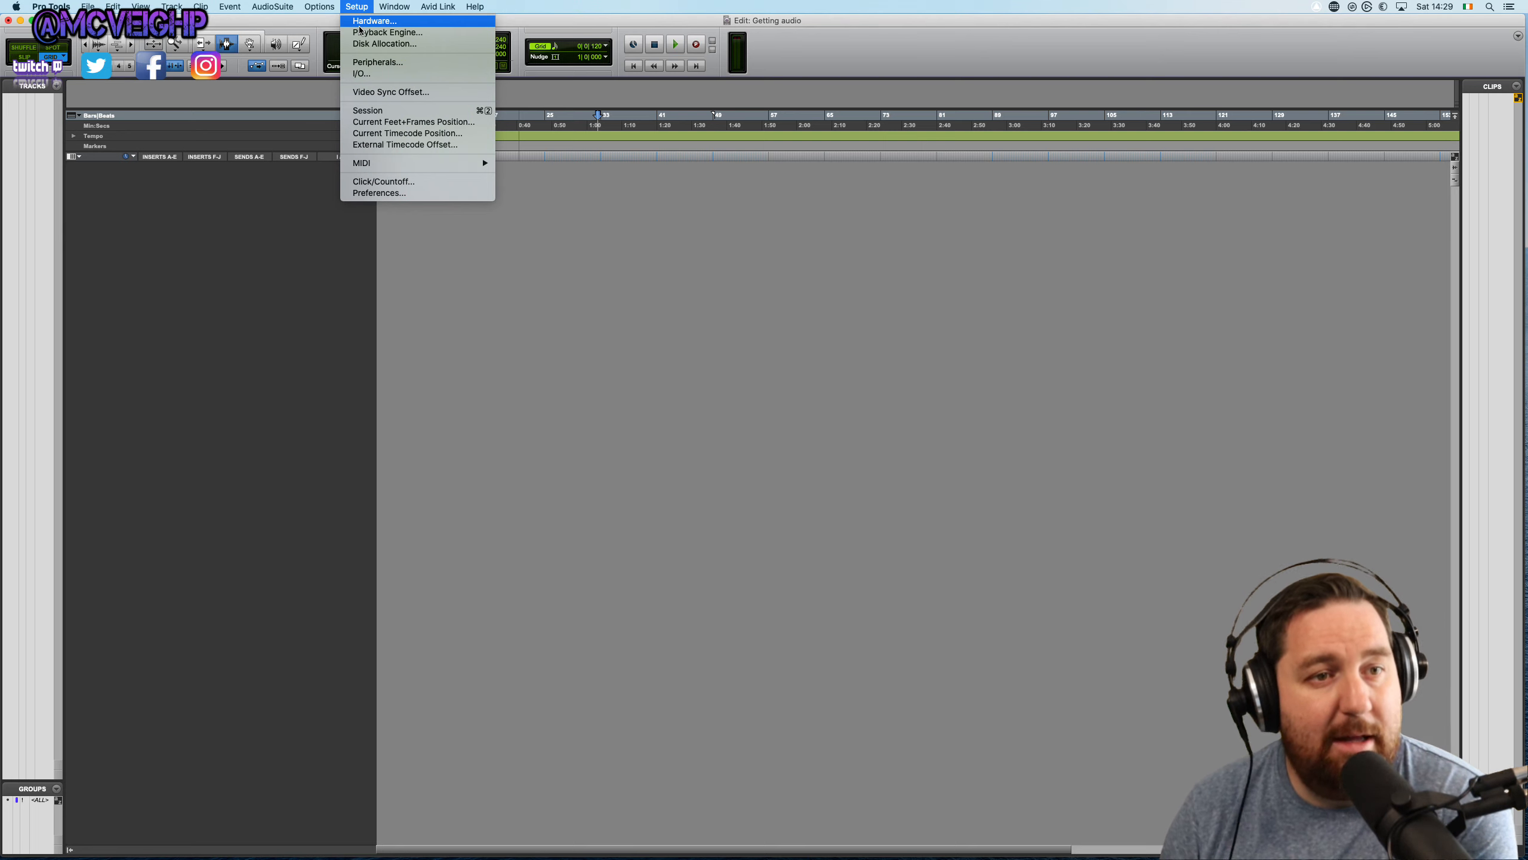
Step: Review the hardware buffer size options in the Playback Engine settings and keep 128 Samples
click(373, 32)
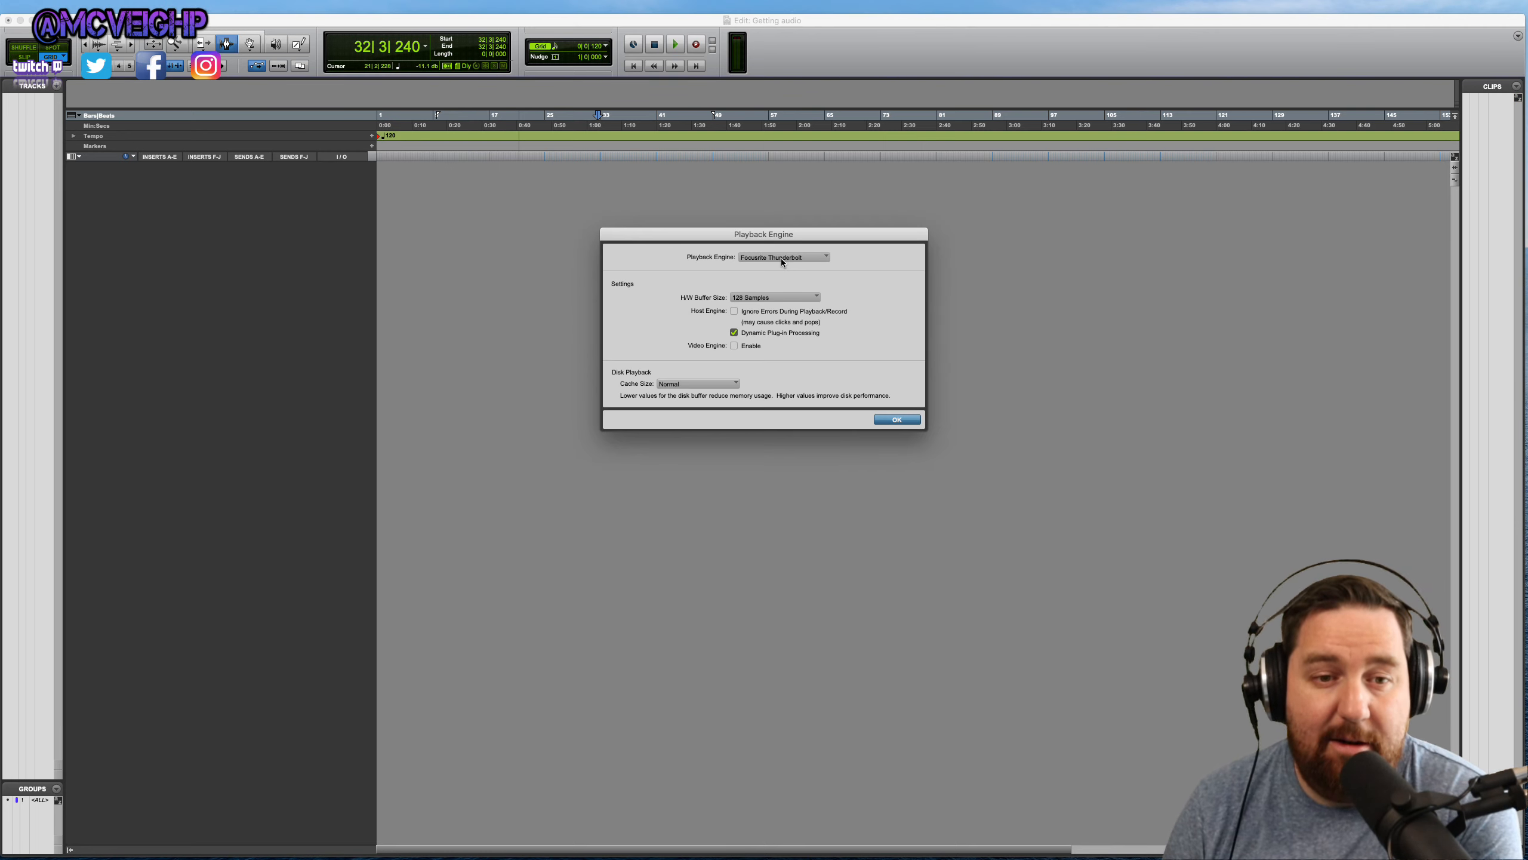
click(774, 299)
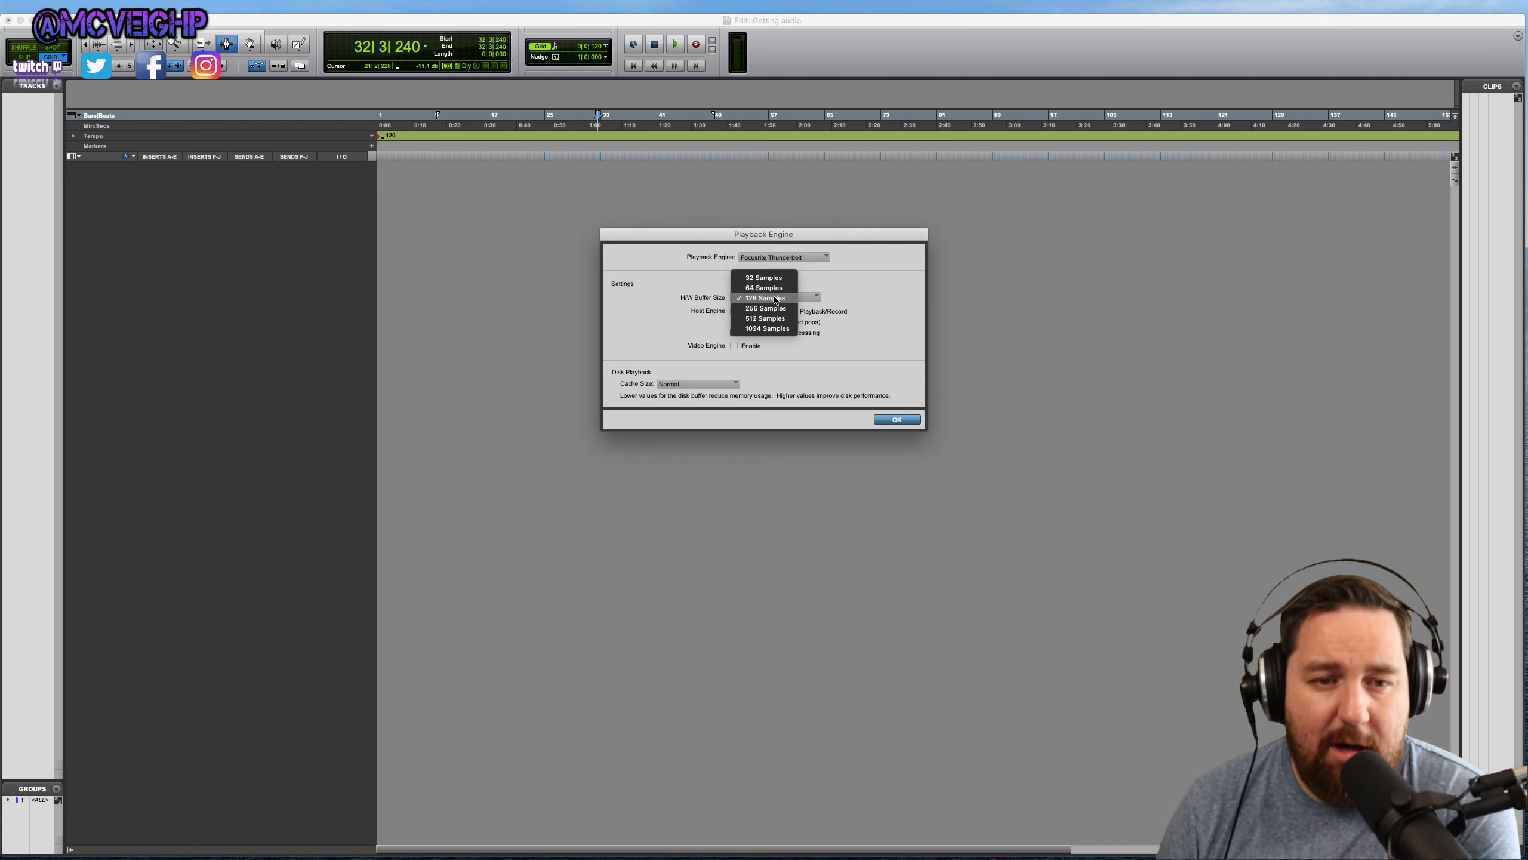
click(838, 306)
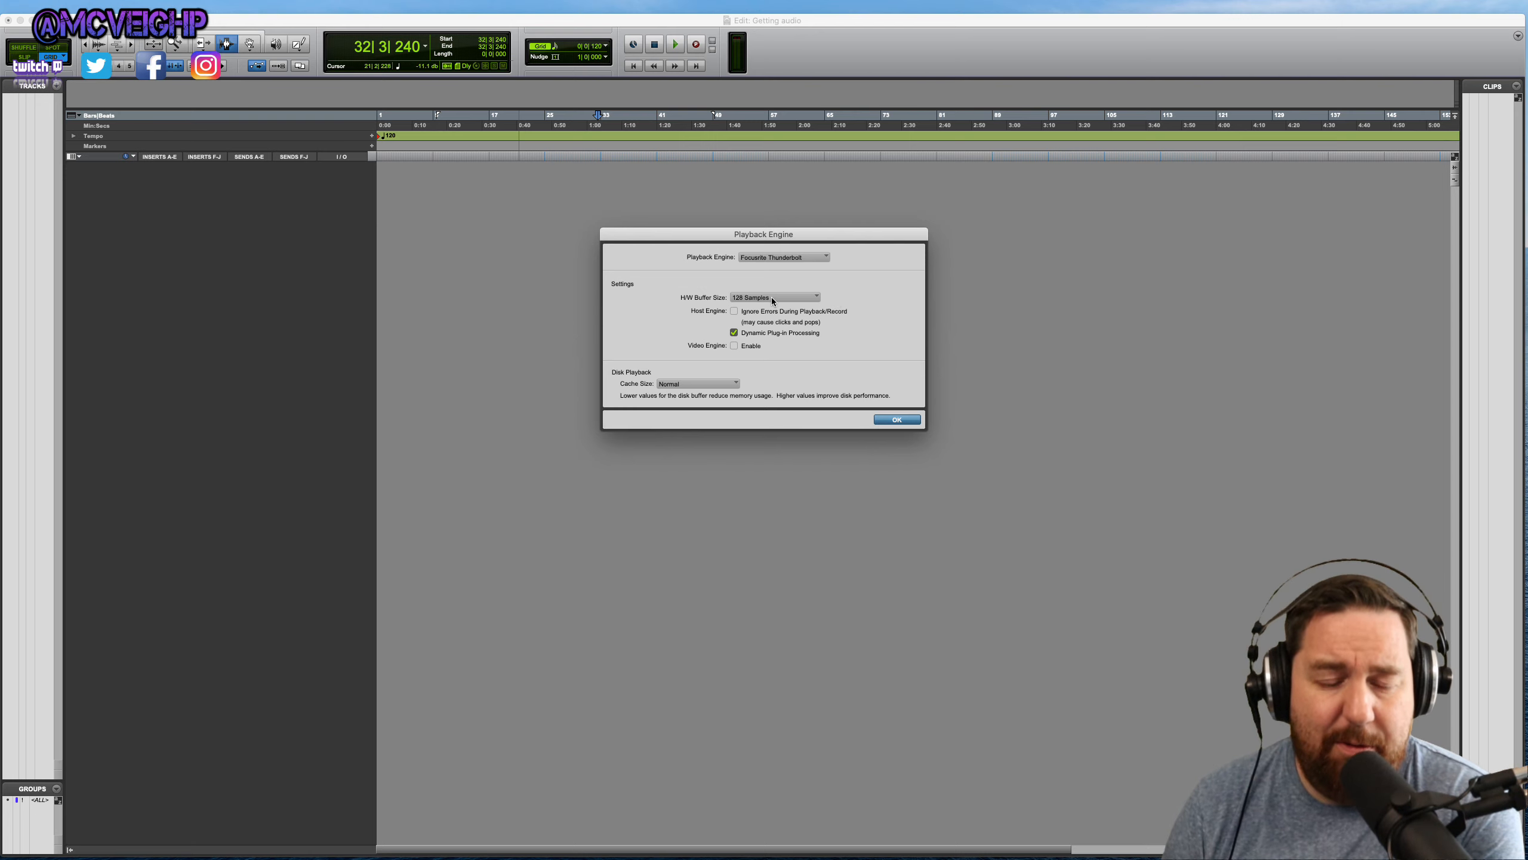
click(773, 297)
click(860, 291)
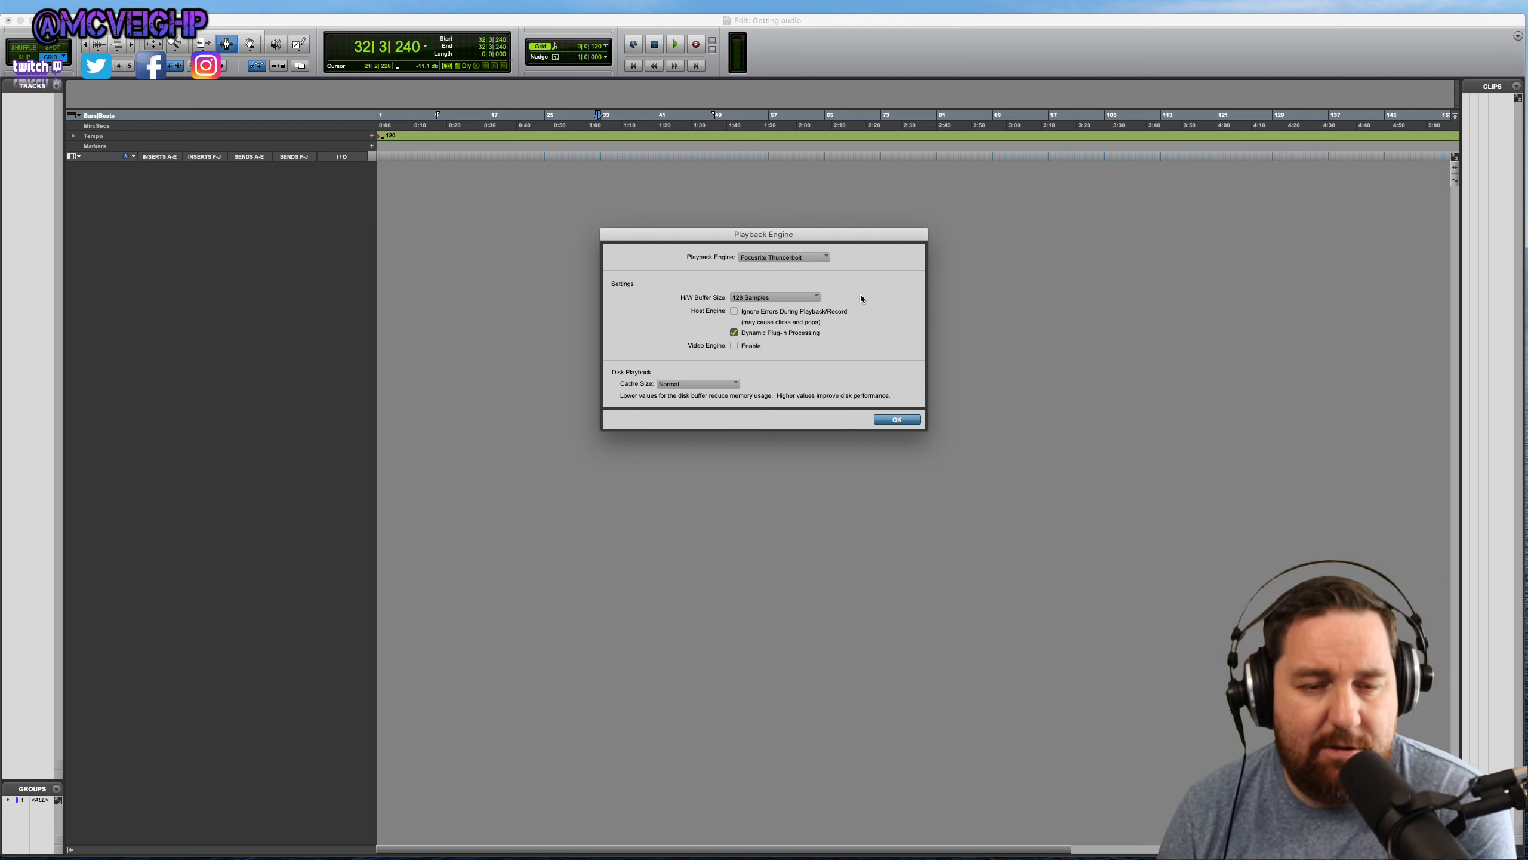
click(813, 297)
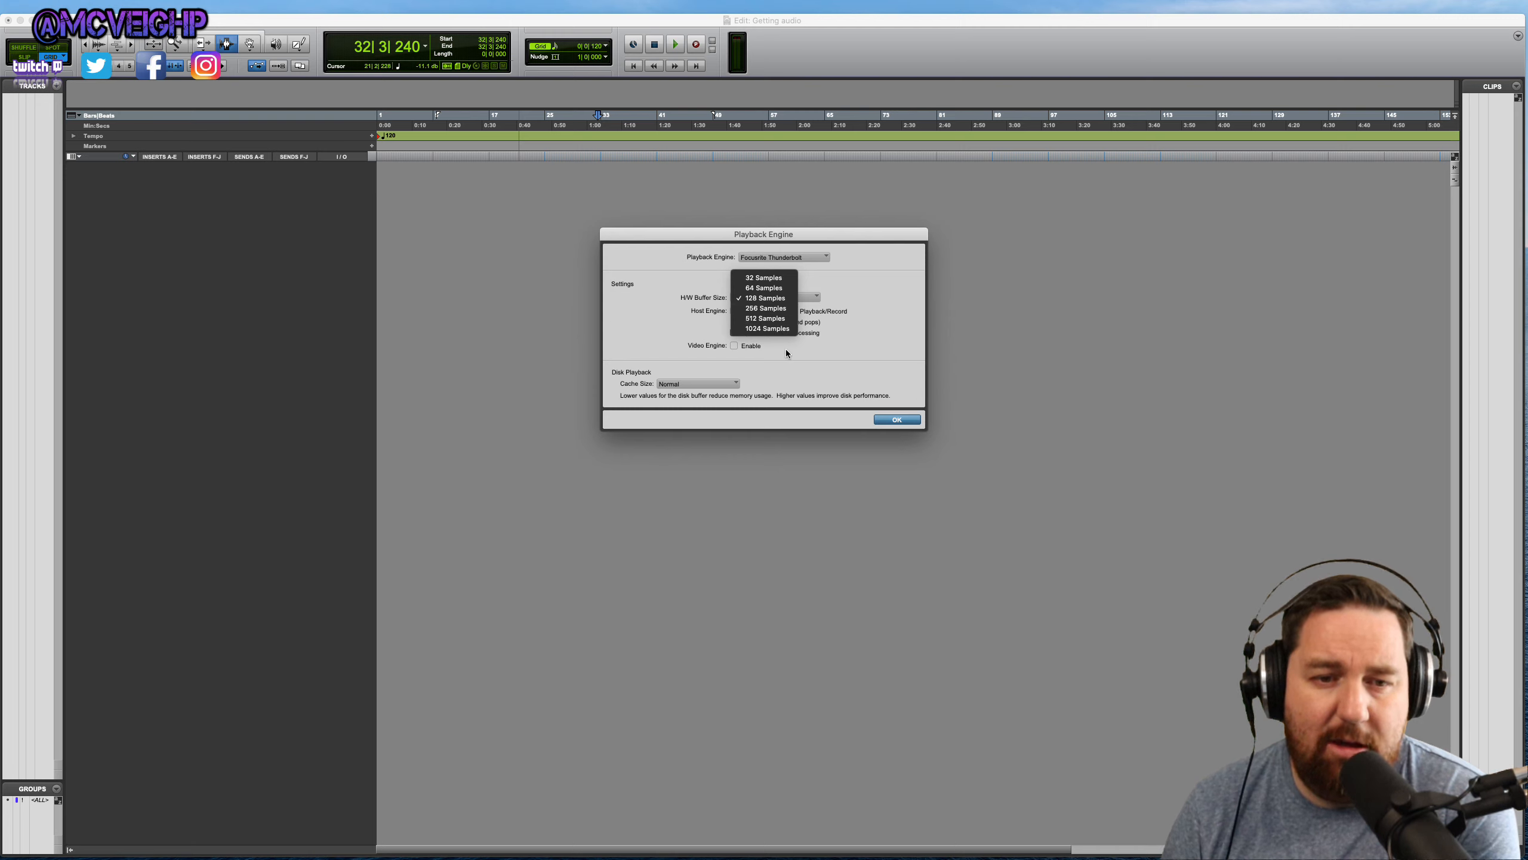
click(885, 282)
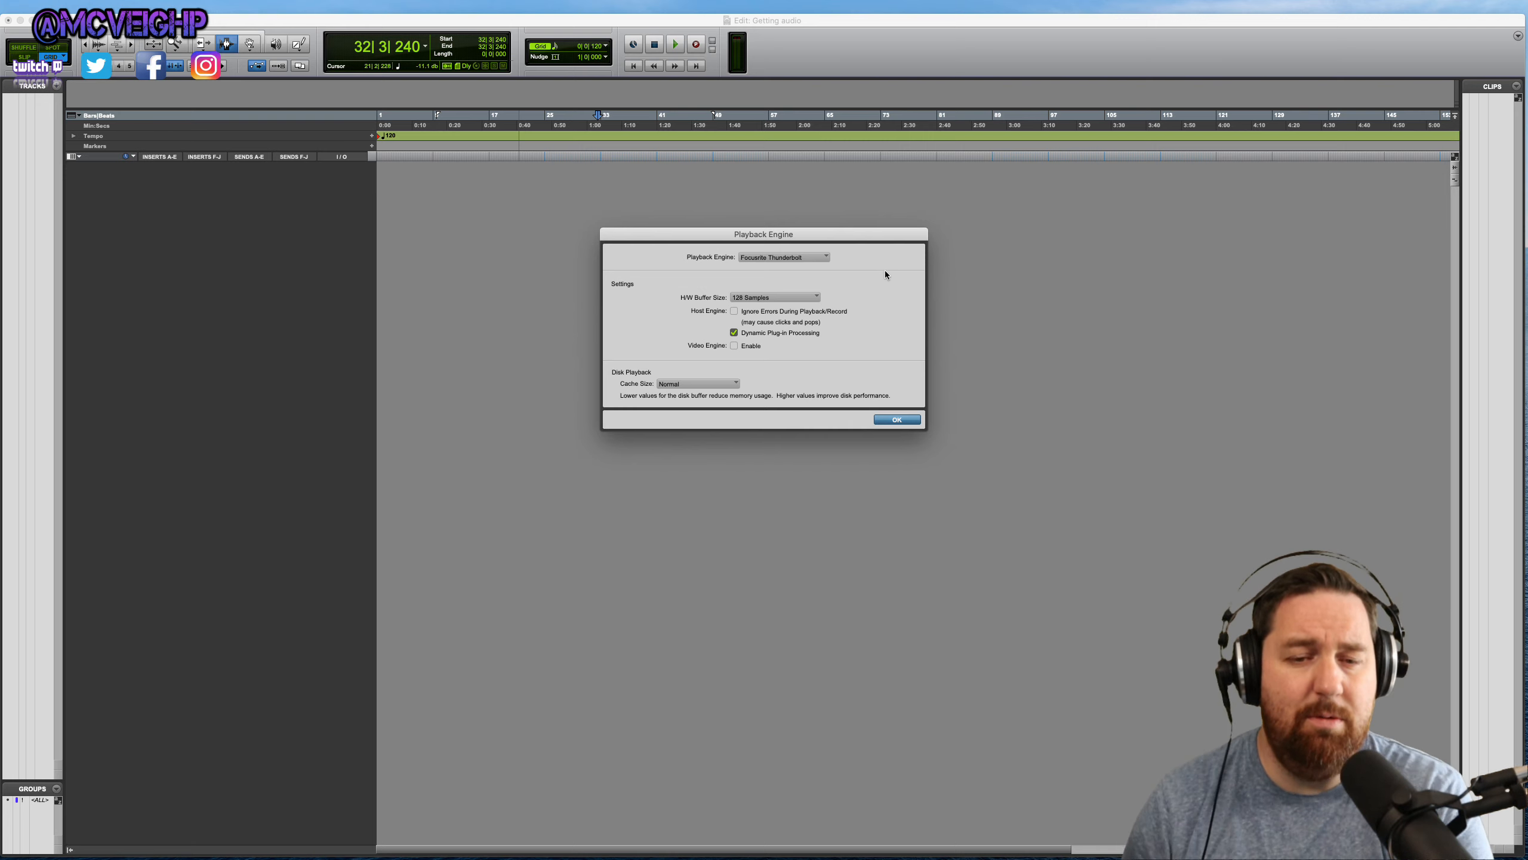
click(897, 420)
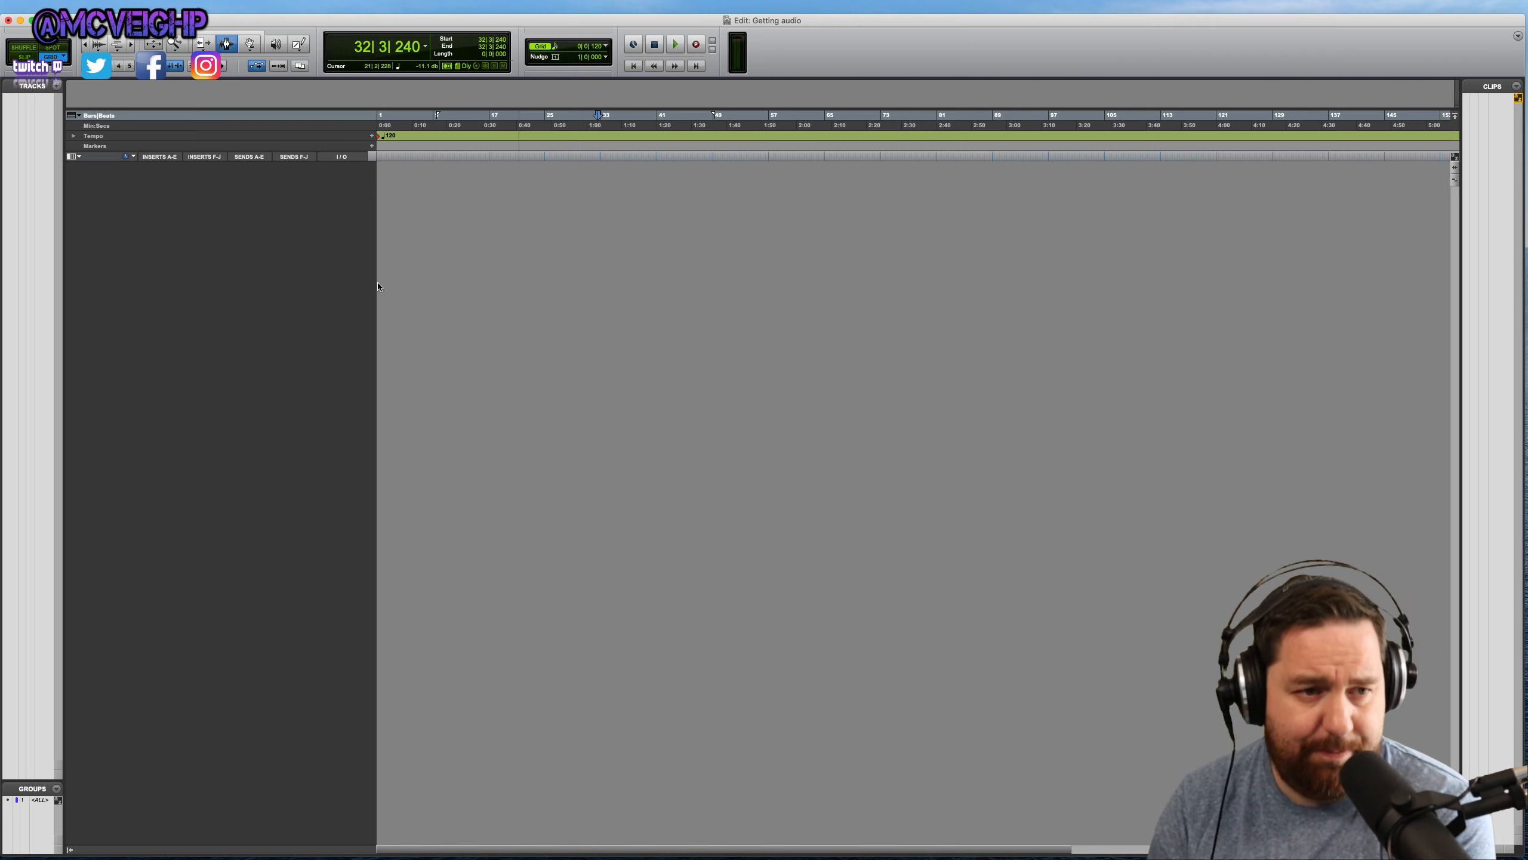
Step: Create a click track and play the session briefly to hear it
click(171, 7)
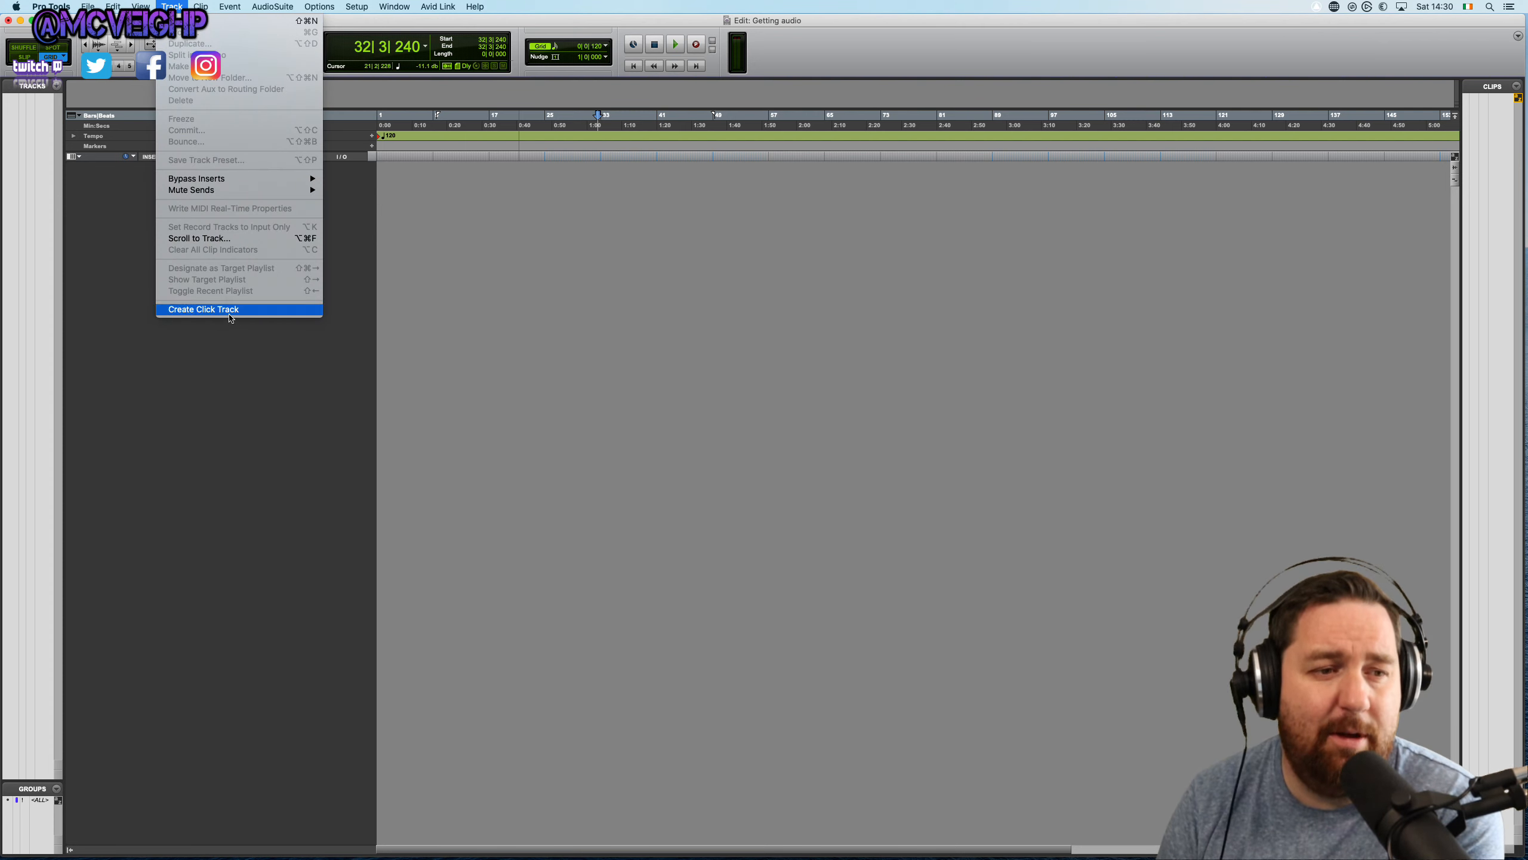
click(229, 309)
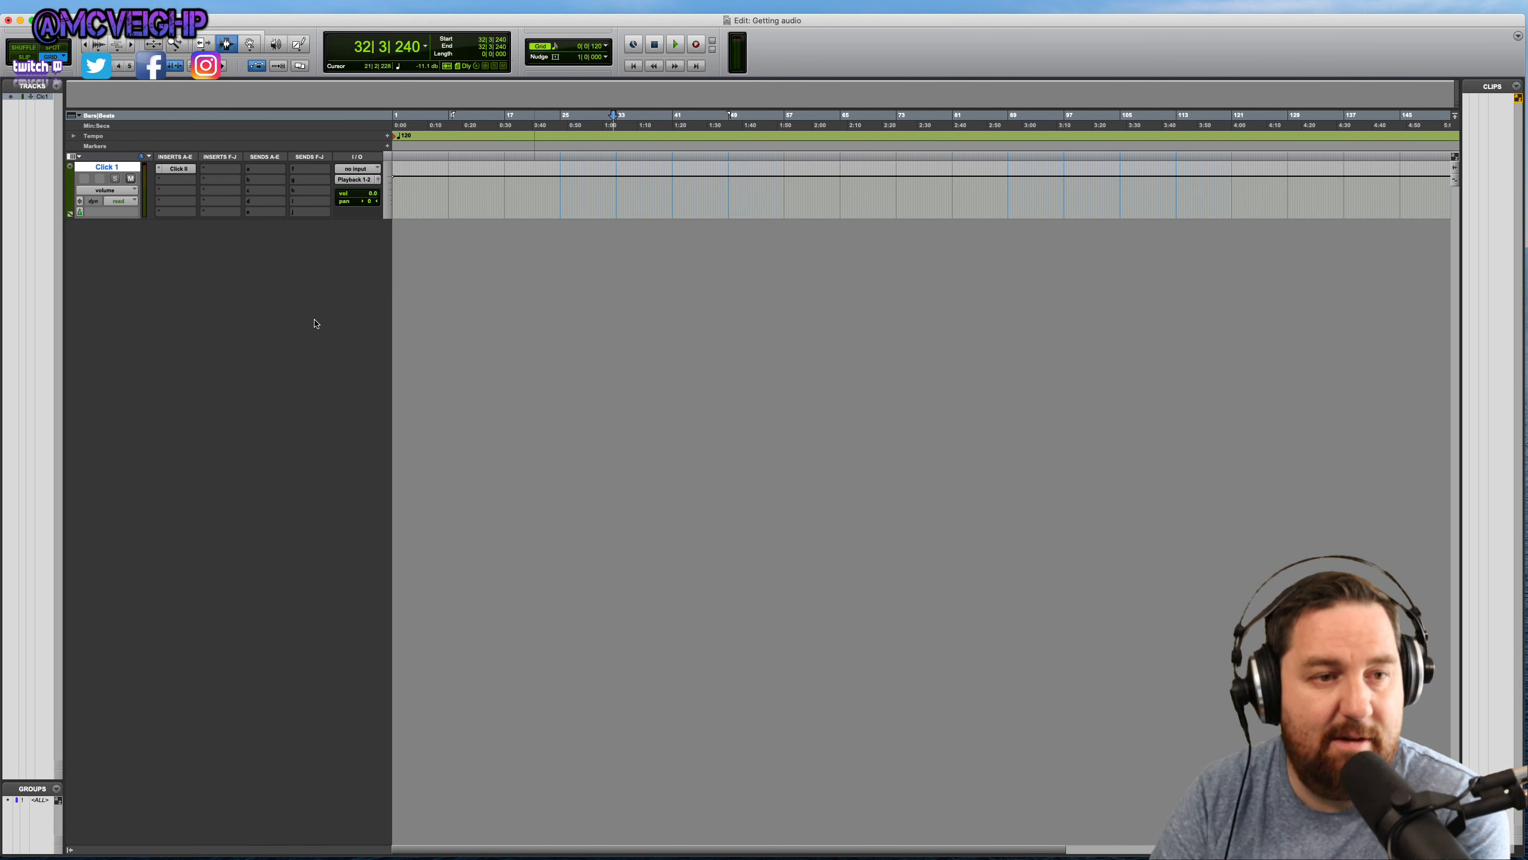
key(space)
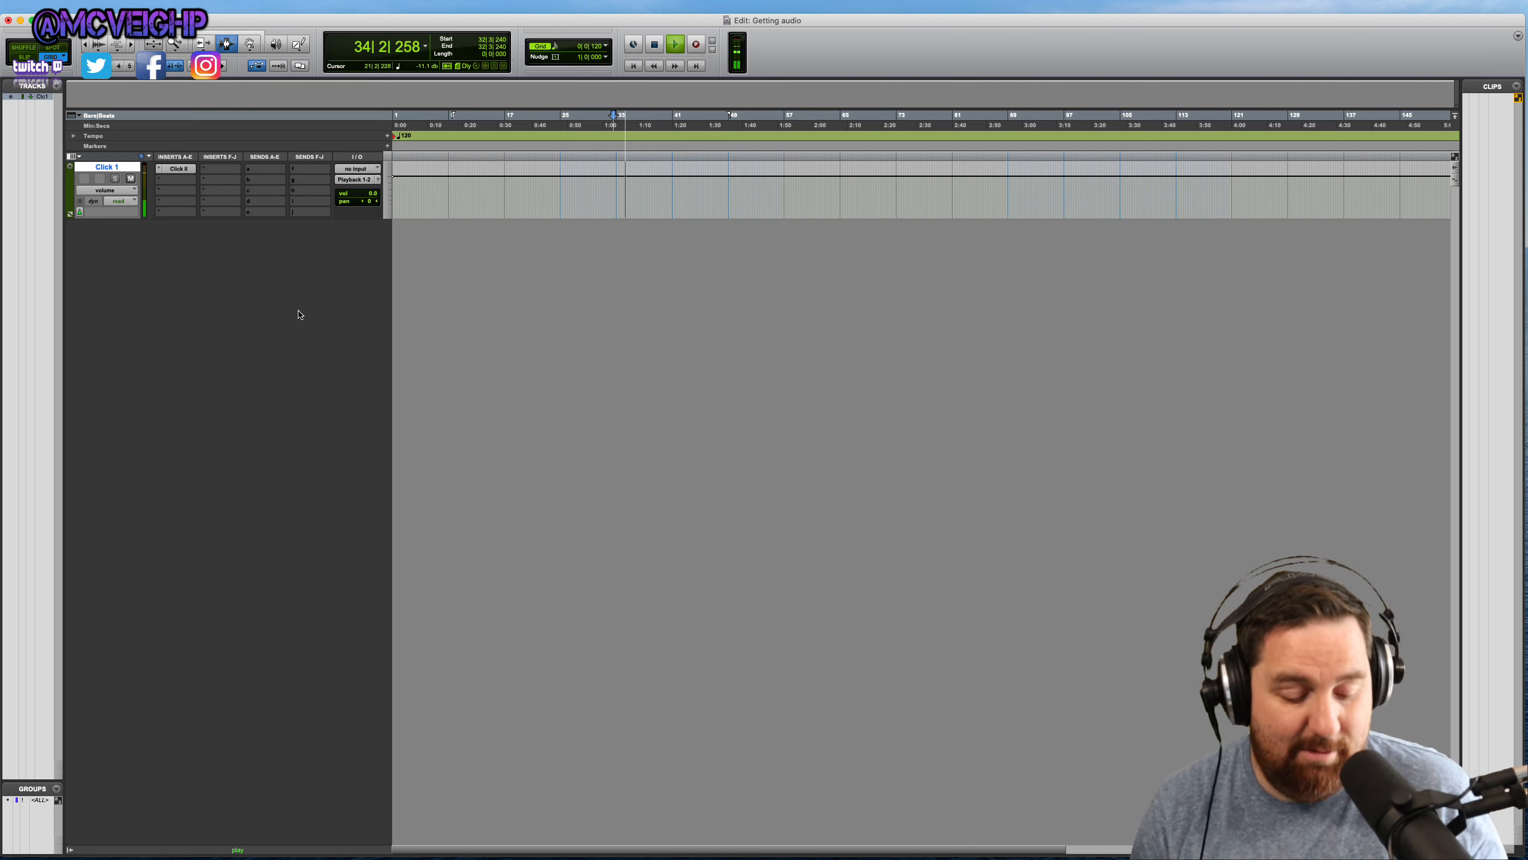
key(space)
Step: Open the Click II plug-in on the click track and move its window closer to the tracks
click(178, 170)
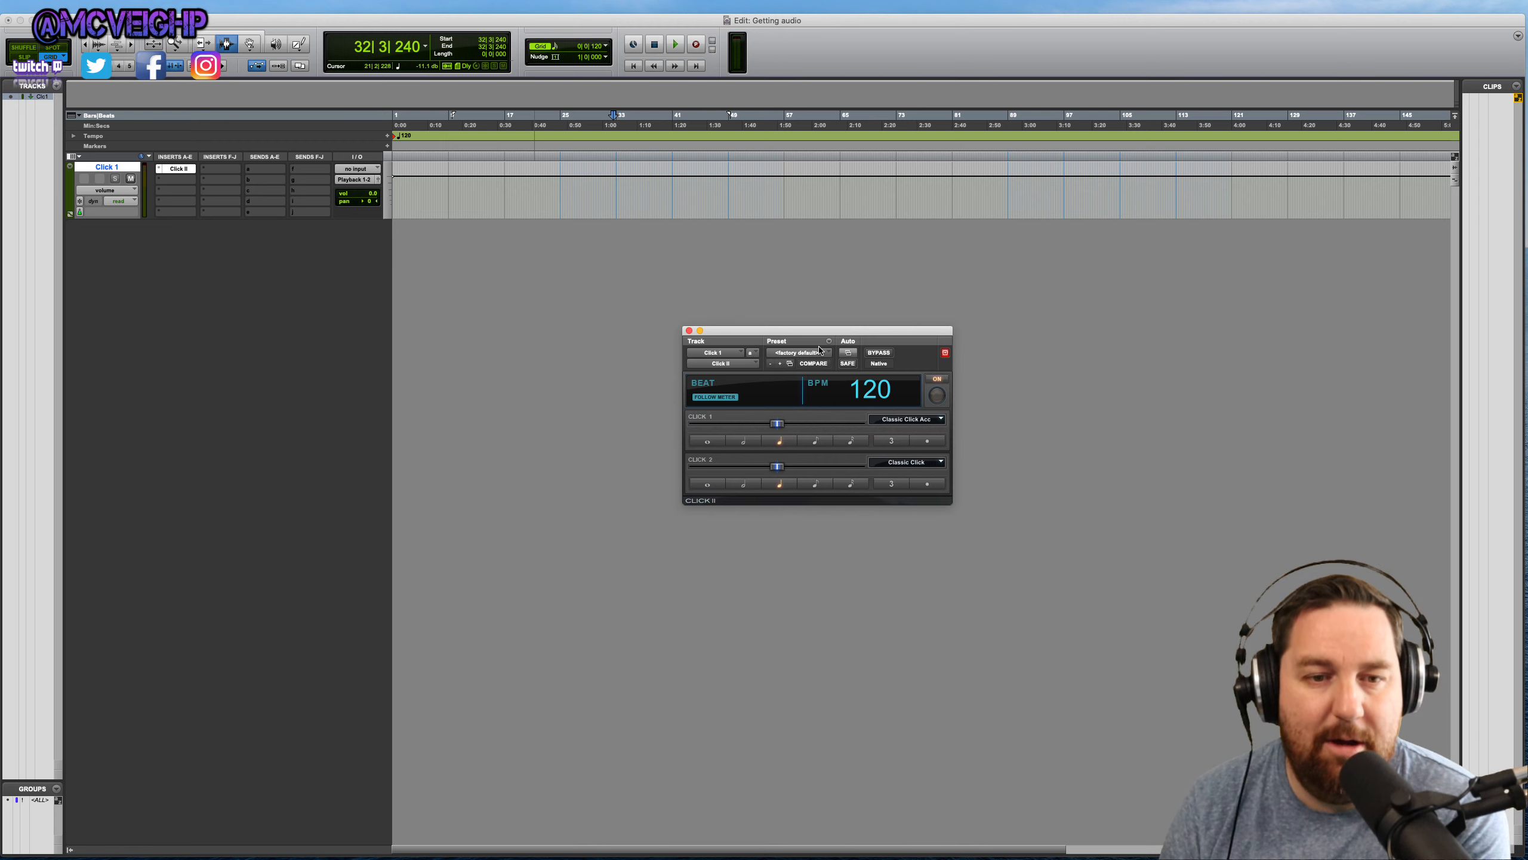
drag(797, 335, 665, 286)
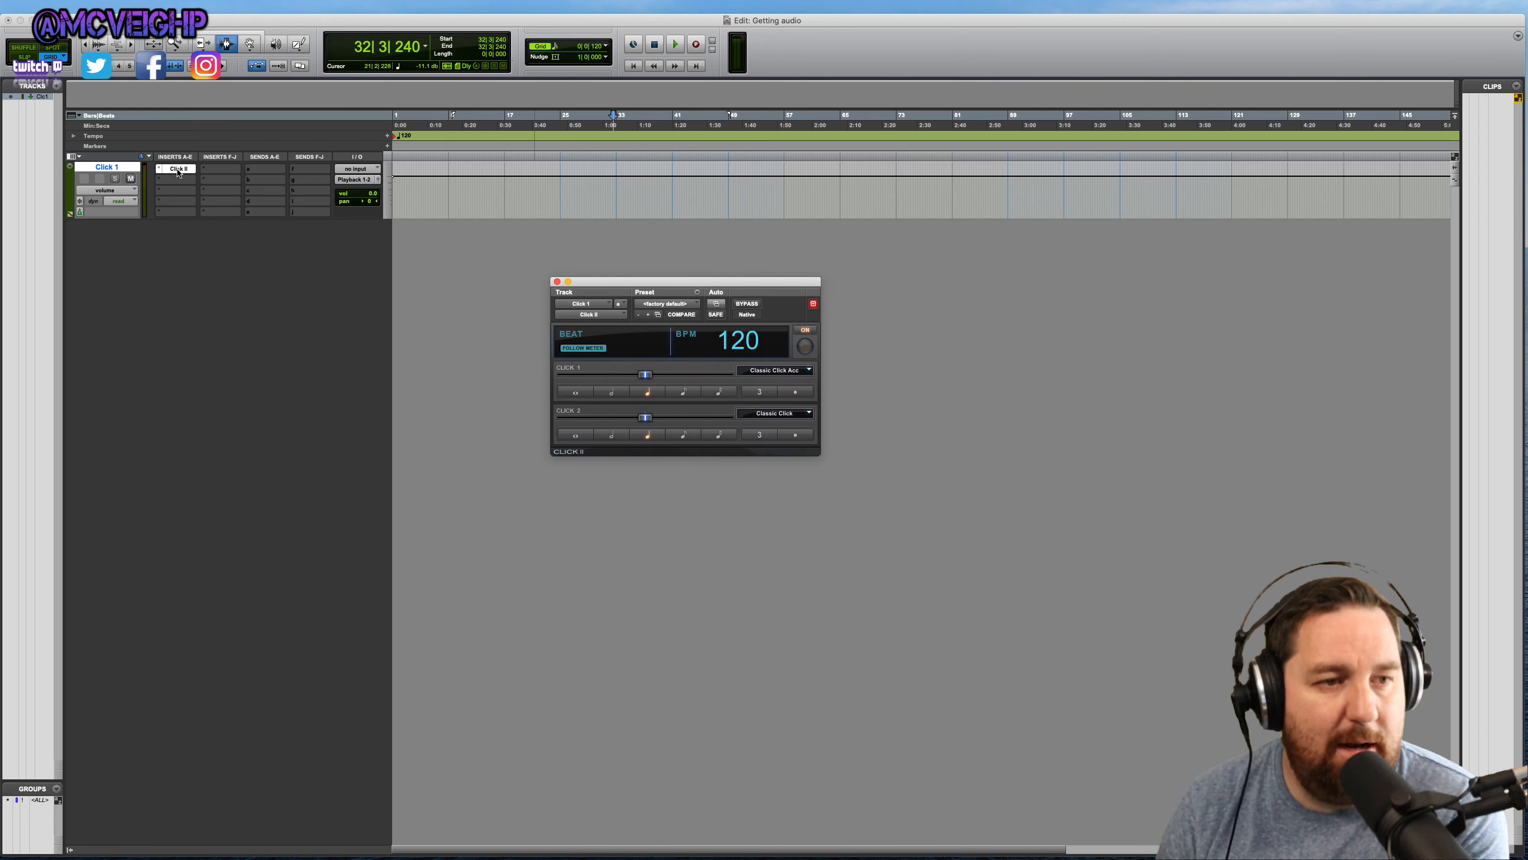
Step: Set the Click 1 sound to MPC Click and the Click 2 sound to Smoothstick
click(781, 370)
mouse_move(775, 396)
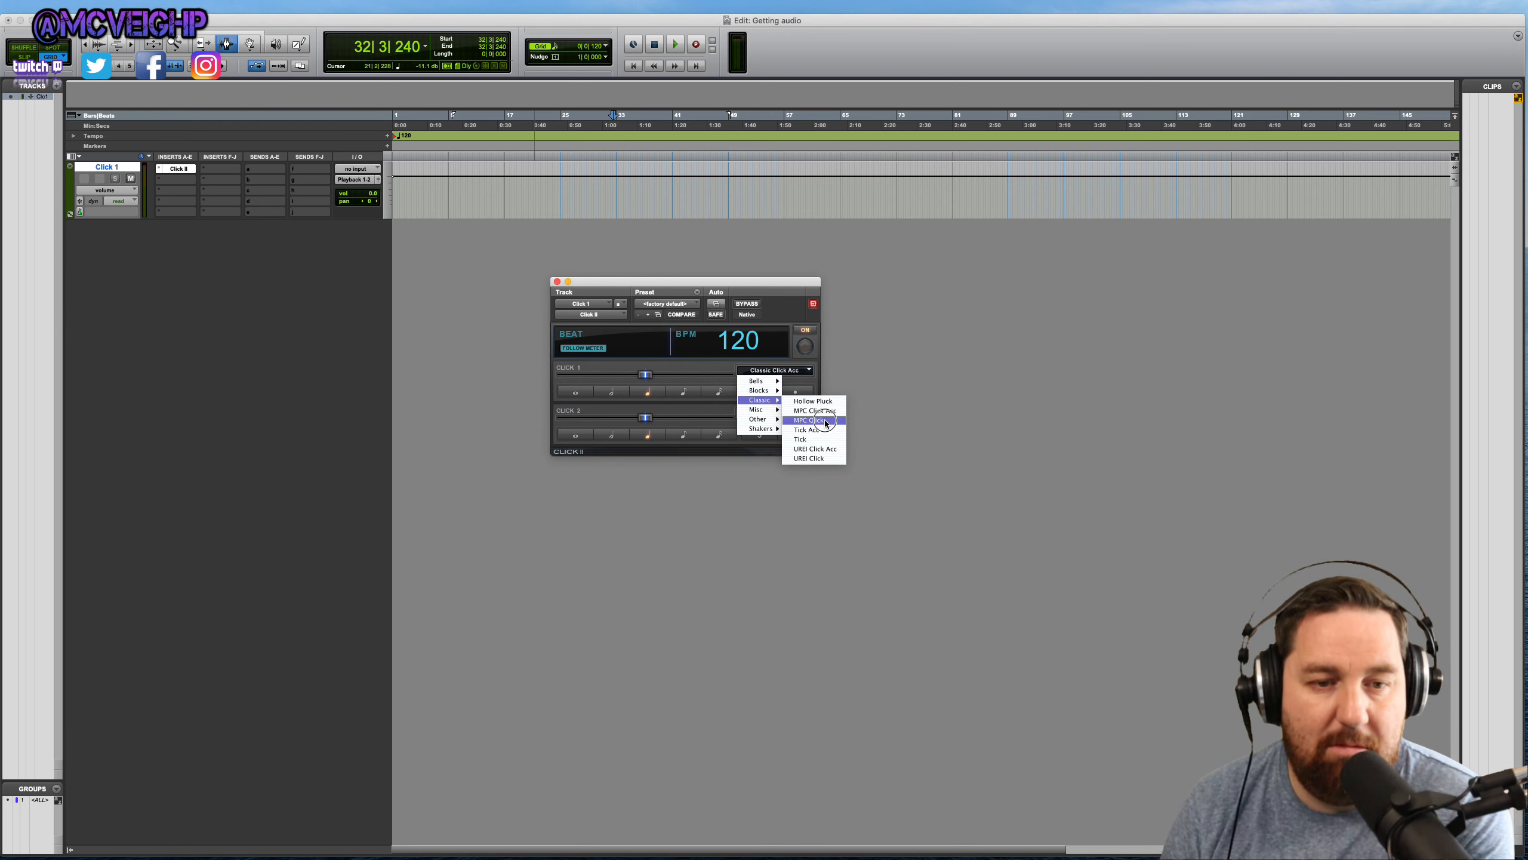
click(825, 421)
click(789, 416)
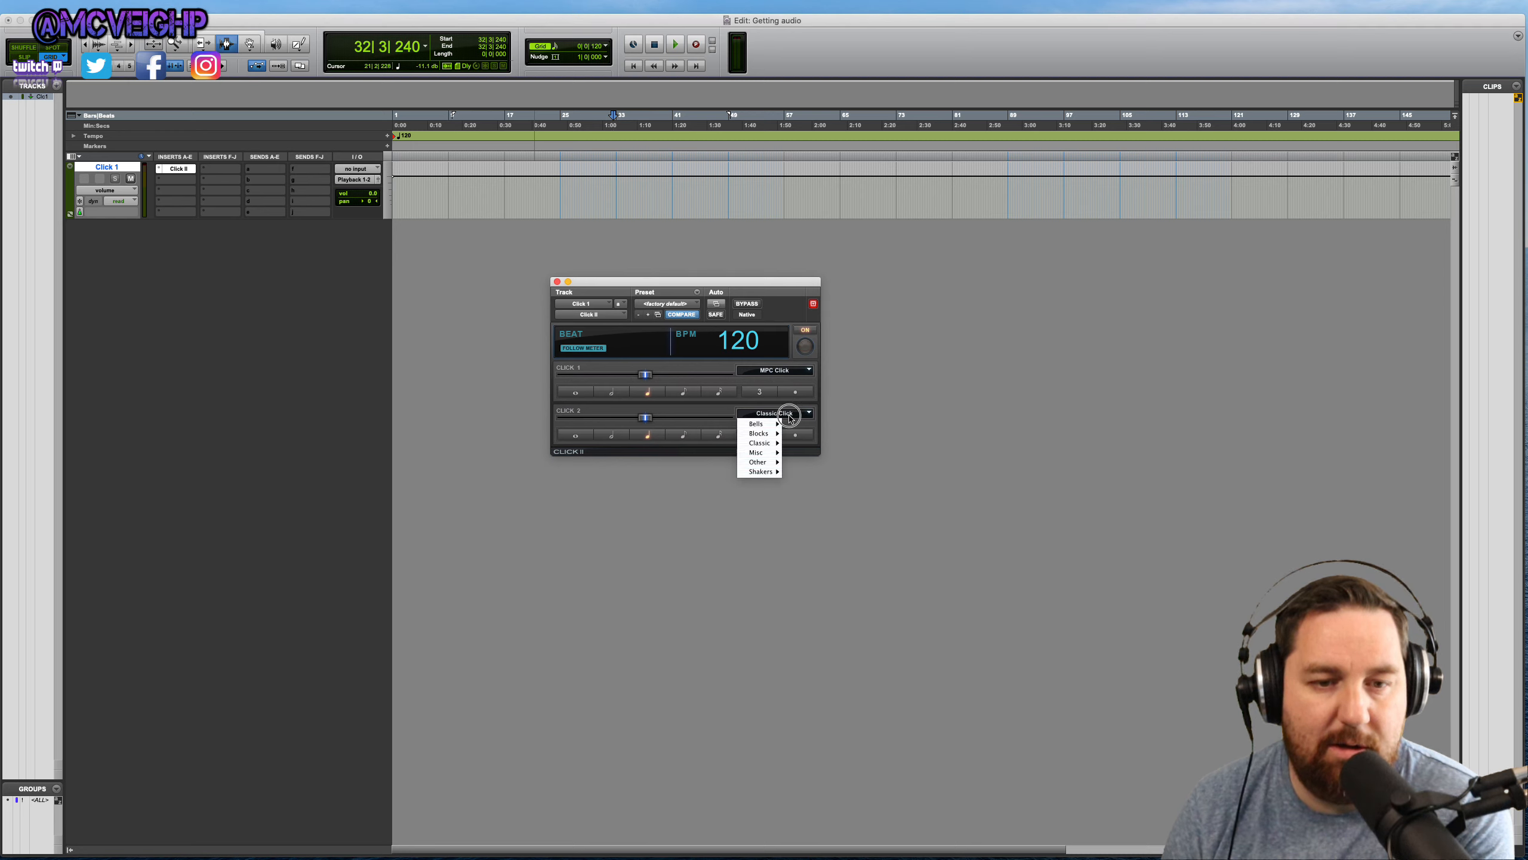
mouse_move(773, 443)
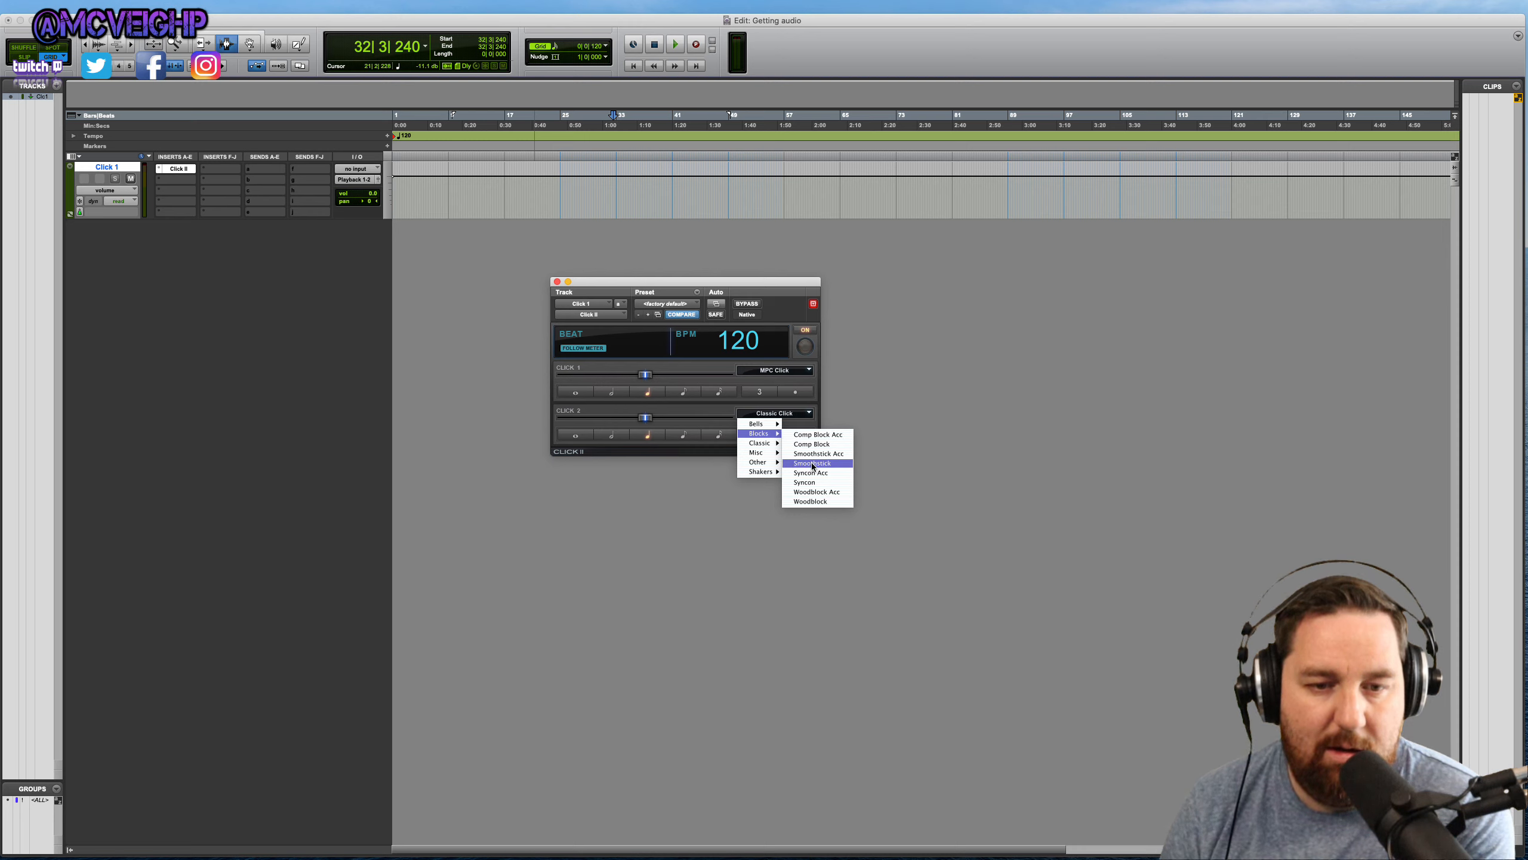
click(813, 462)
Step: Change the Click 1 sound to Smoothstick Acc and audition the click during playback
click(784, 371)
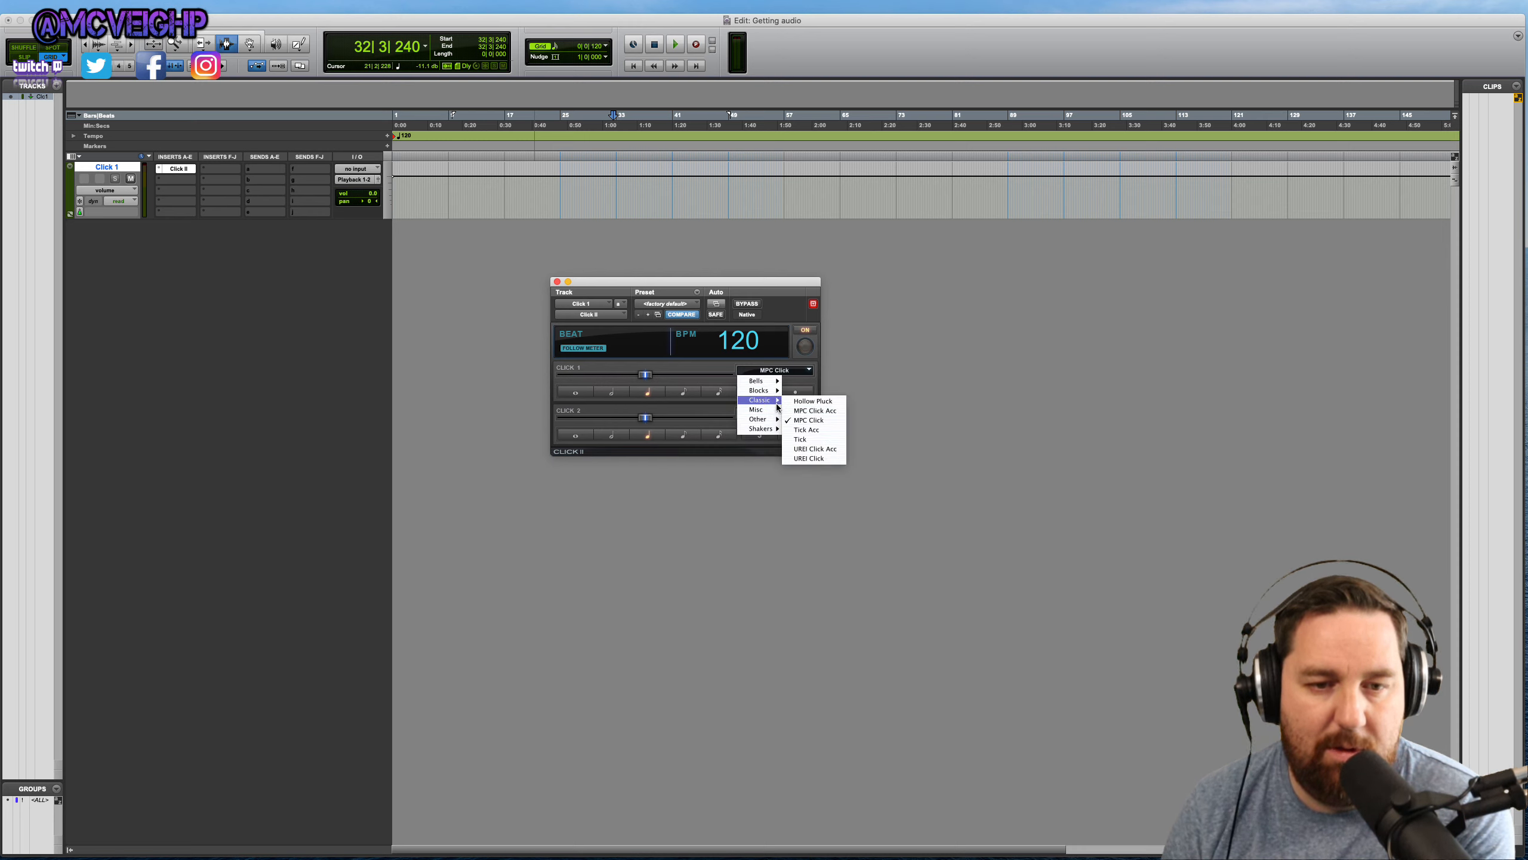
mouse_move(760, 390)
click(800, 412)
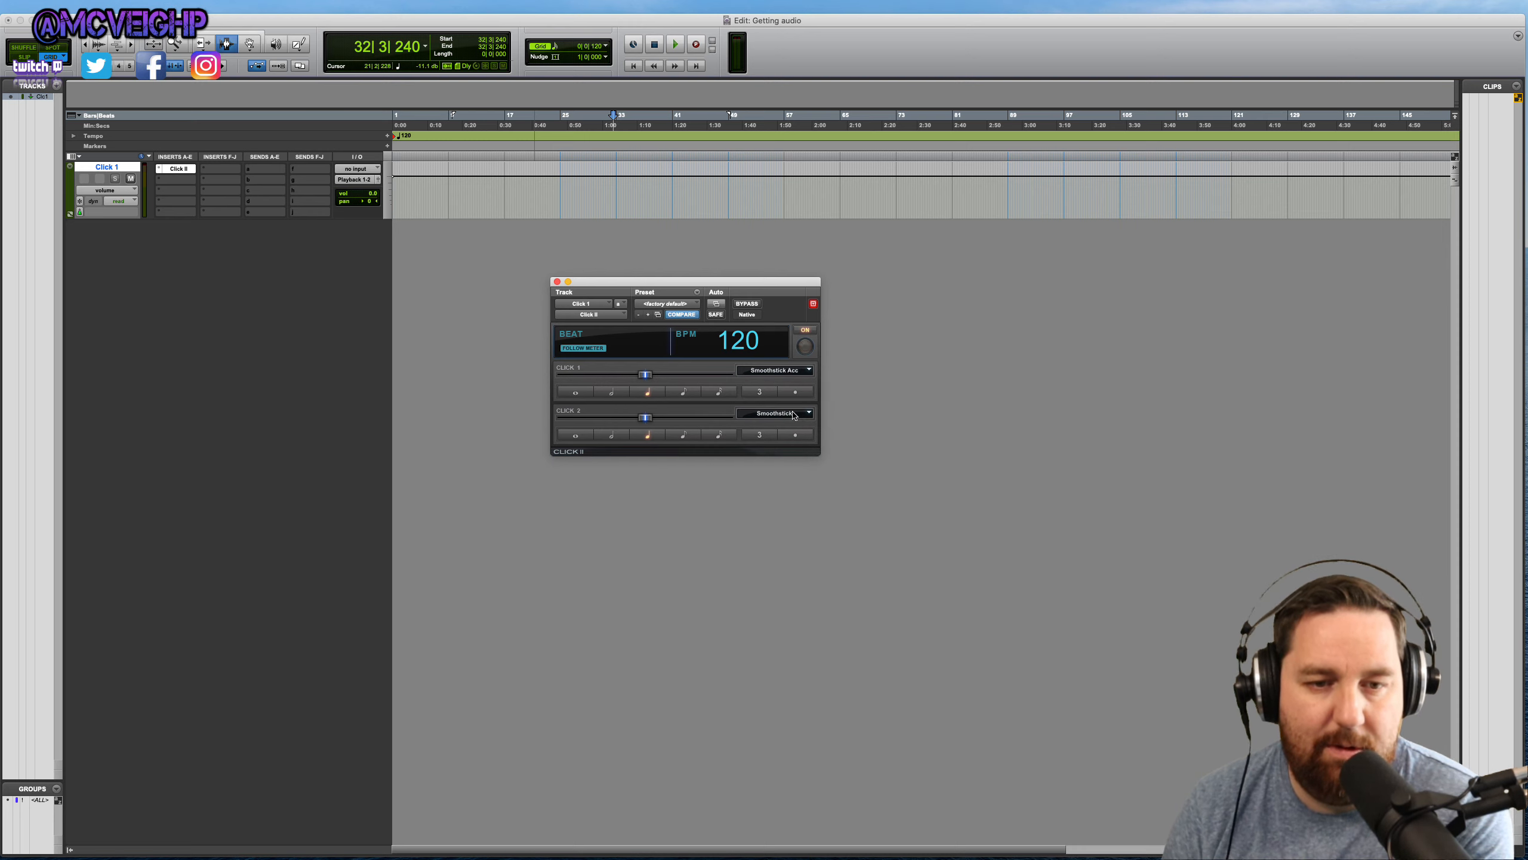
key(space)
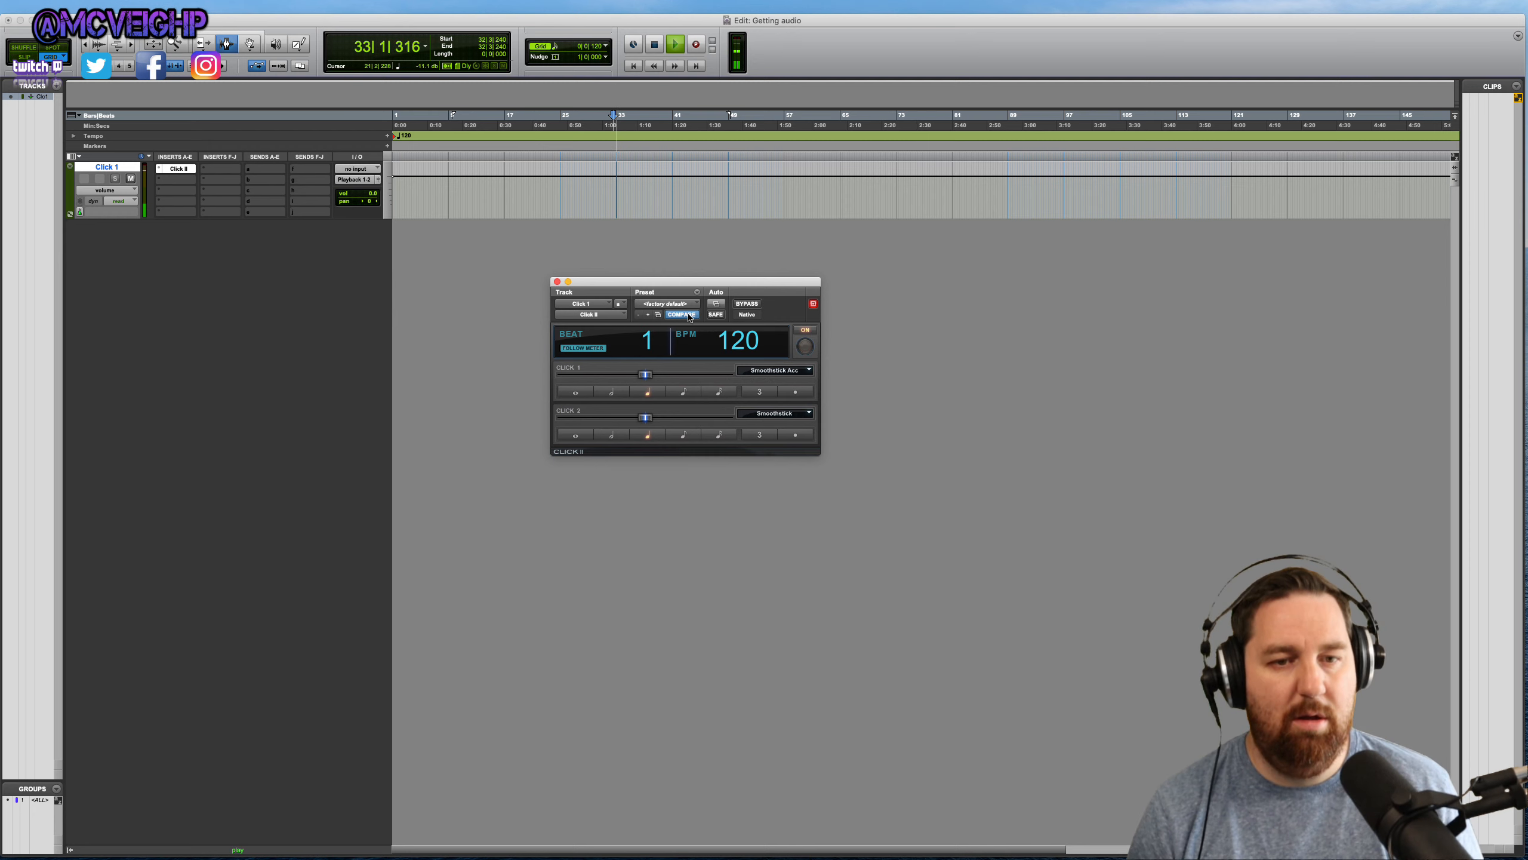
key(space)
Step: Set the Click 1 sound to Tick Acc and the Click 2 sound to Tick, and audition the result
click(781, 371)
mouse_move(767, 400)
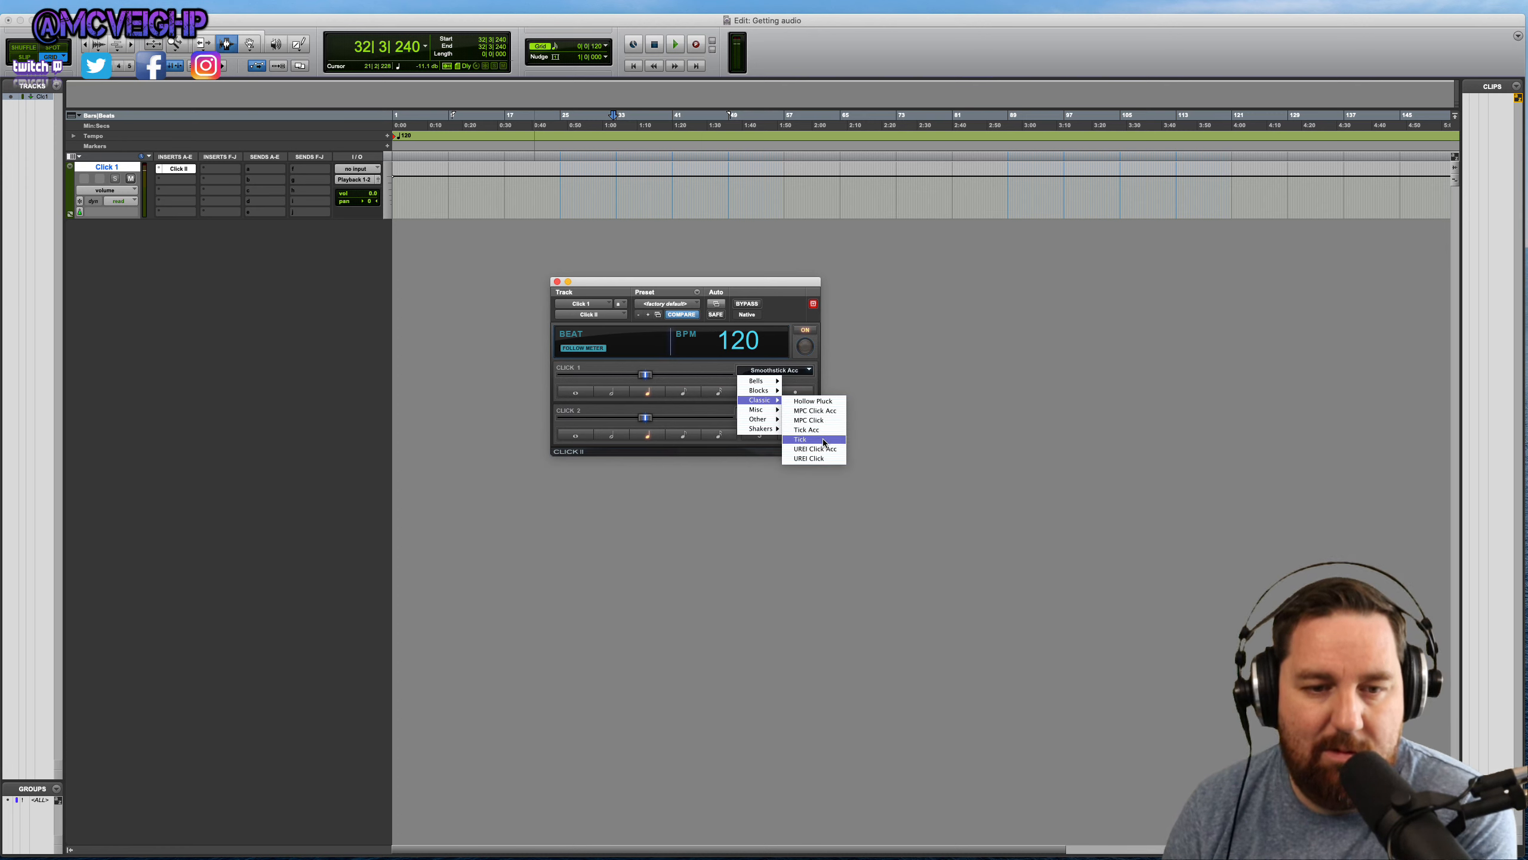
click(807, 429)
click(775, 413)
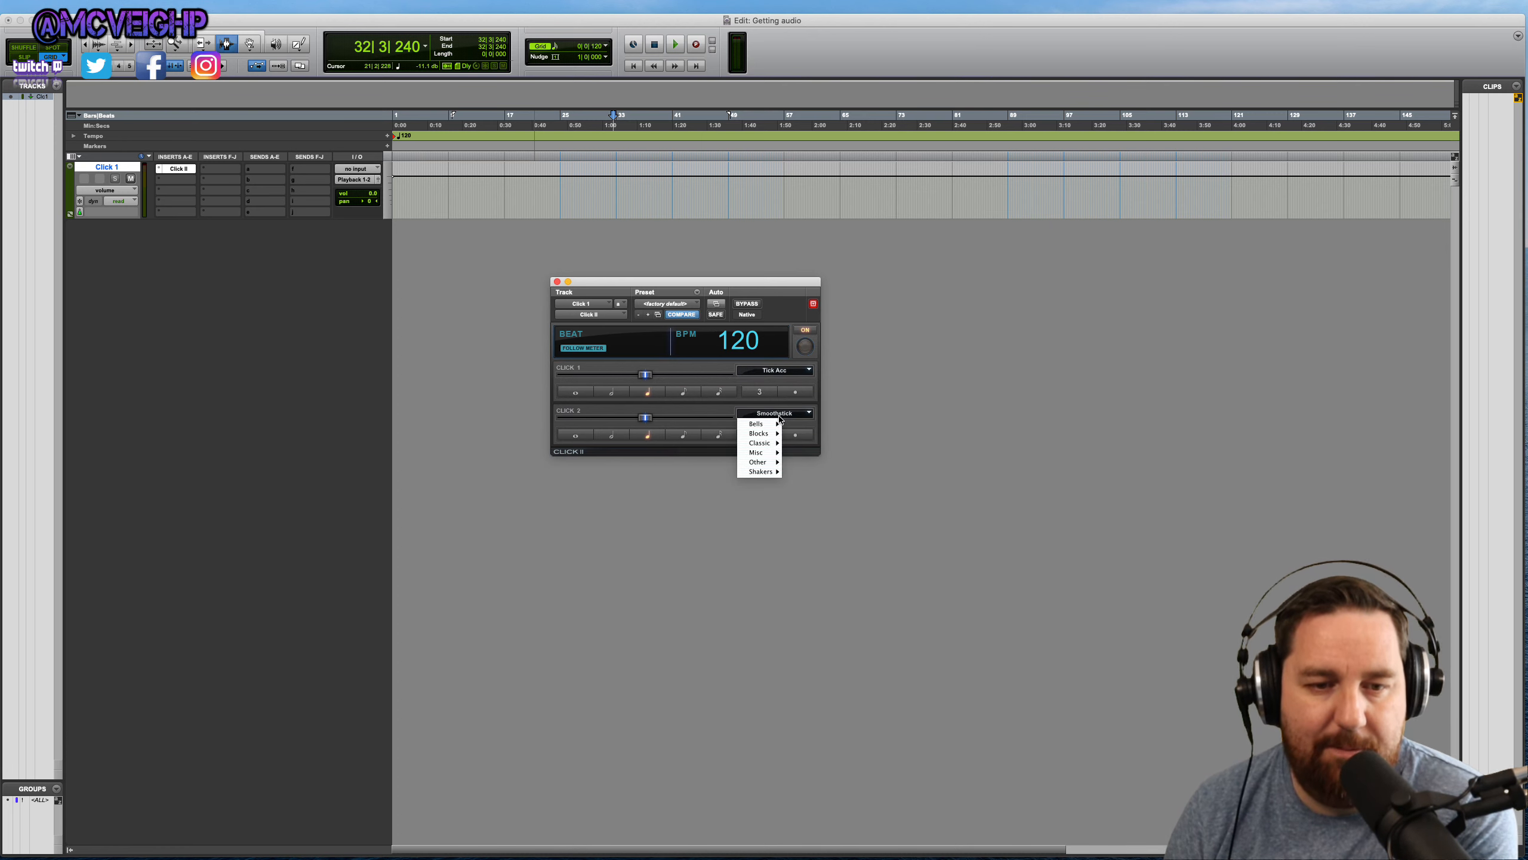
click(809, 413)
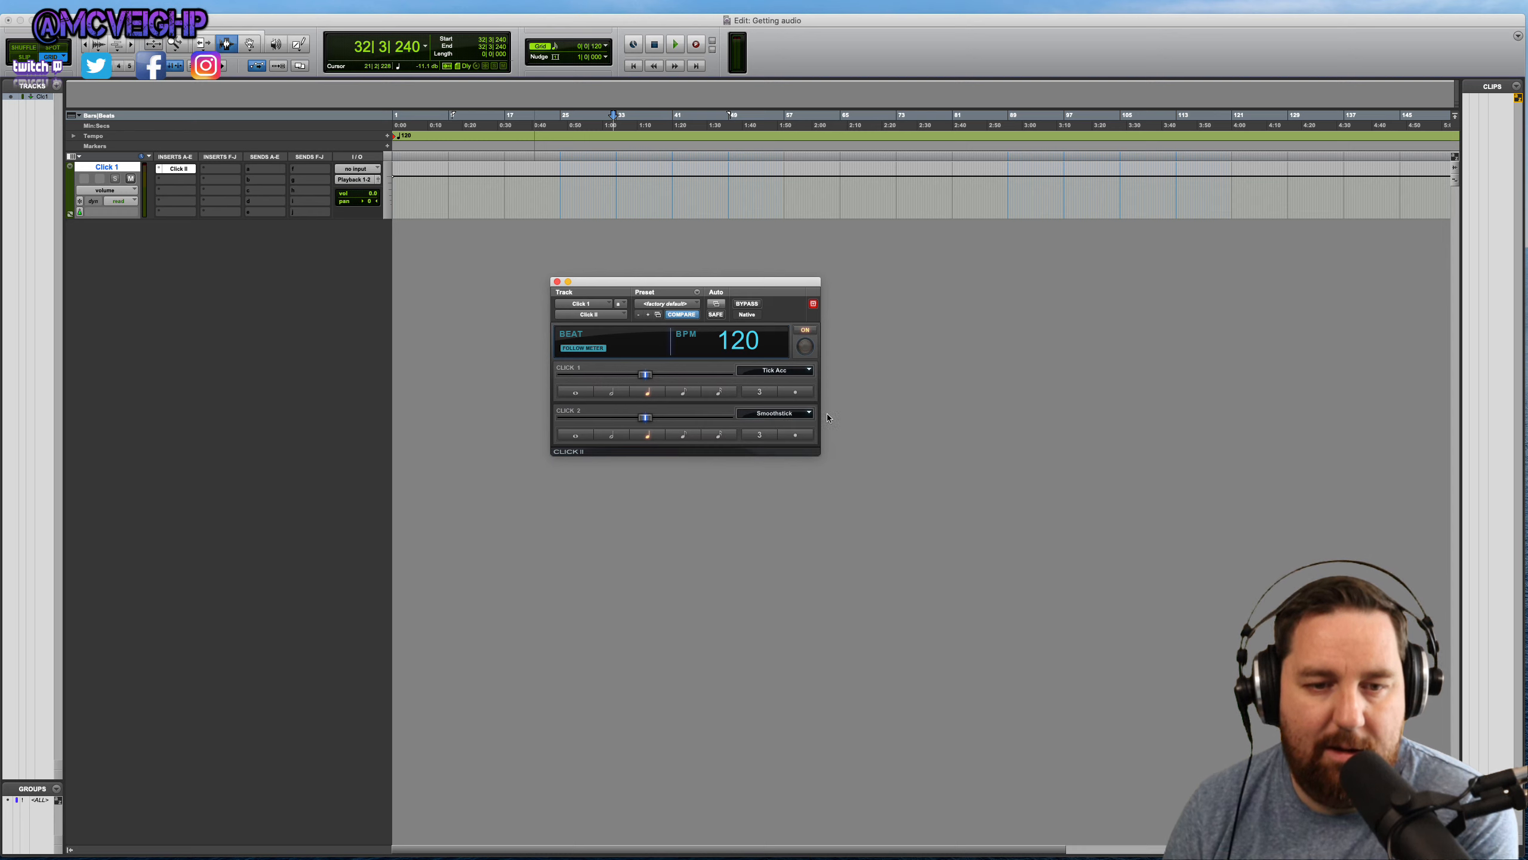
click(776, 413)
mouse_move(761, 443)
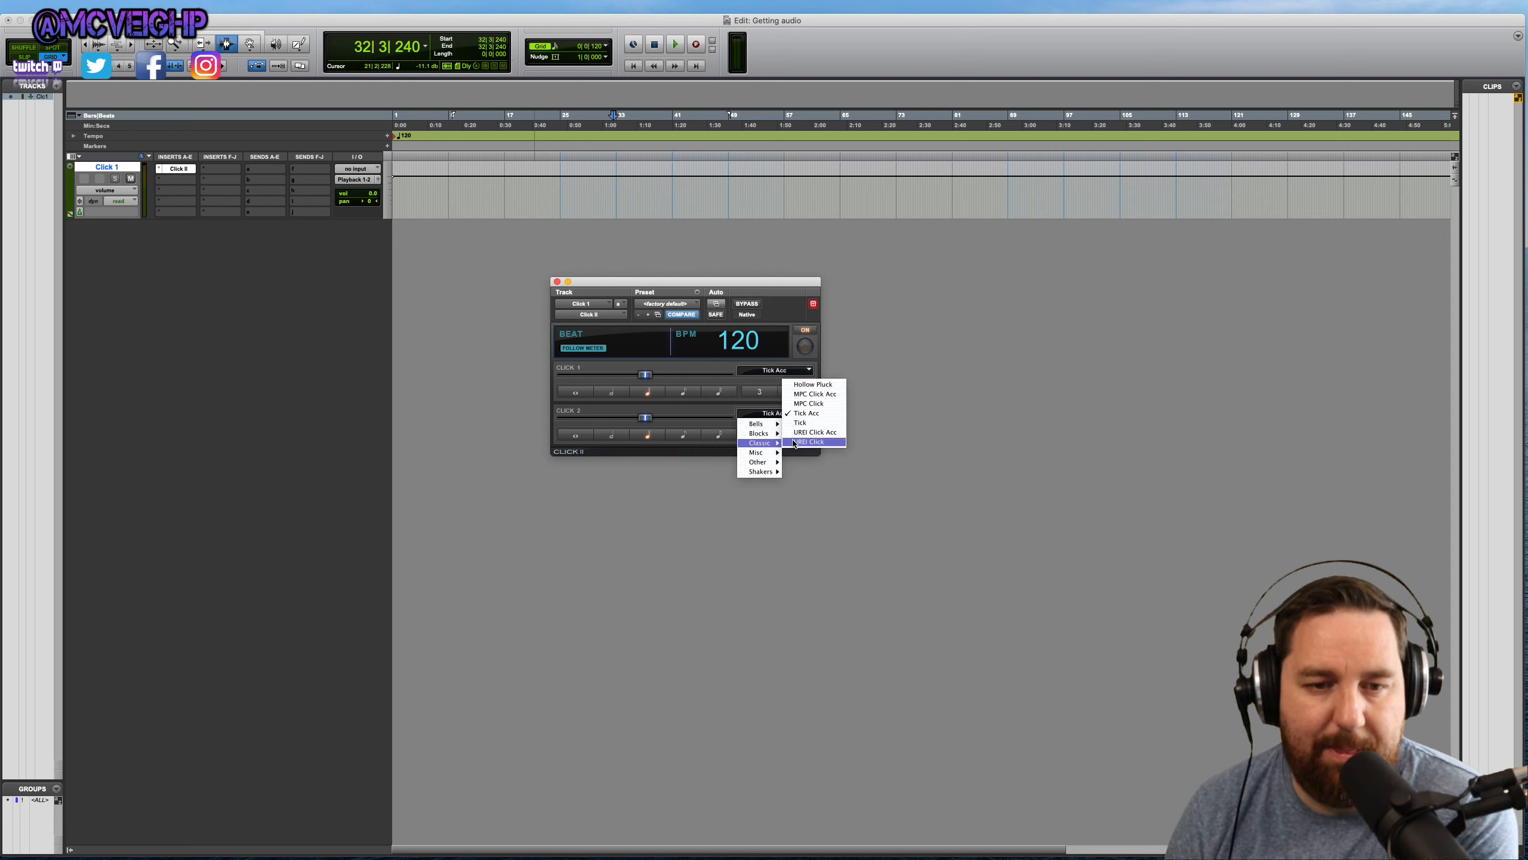
click(803, 422)
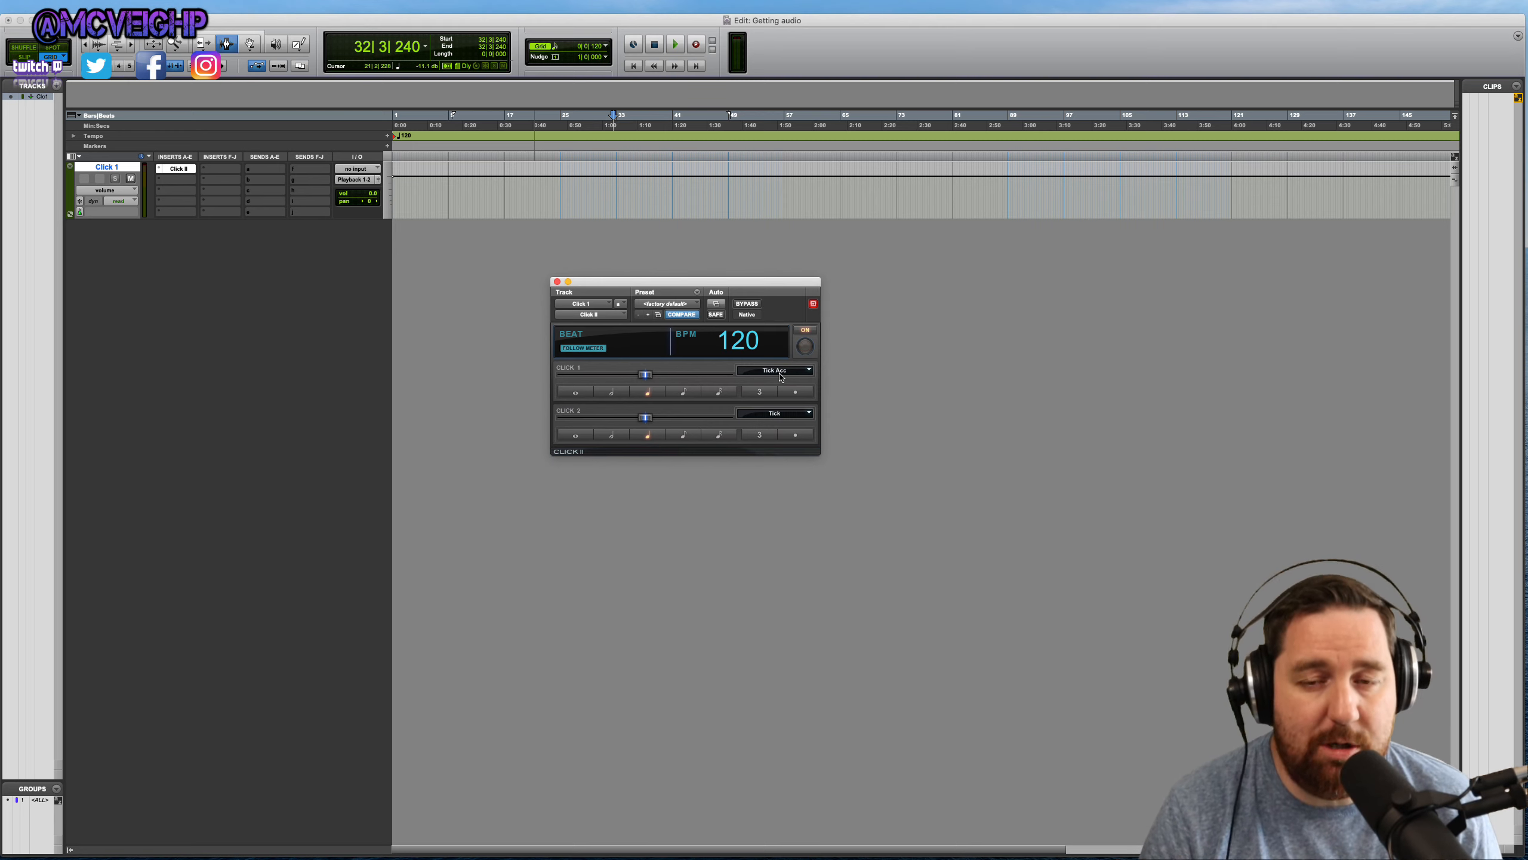
key(space)
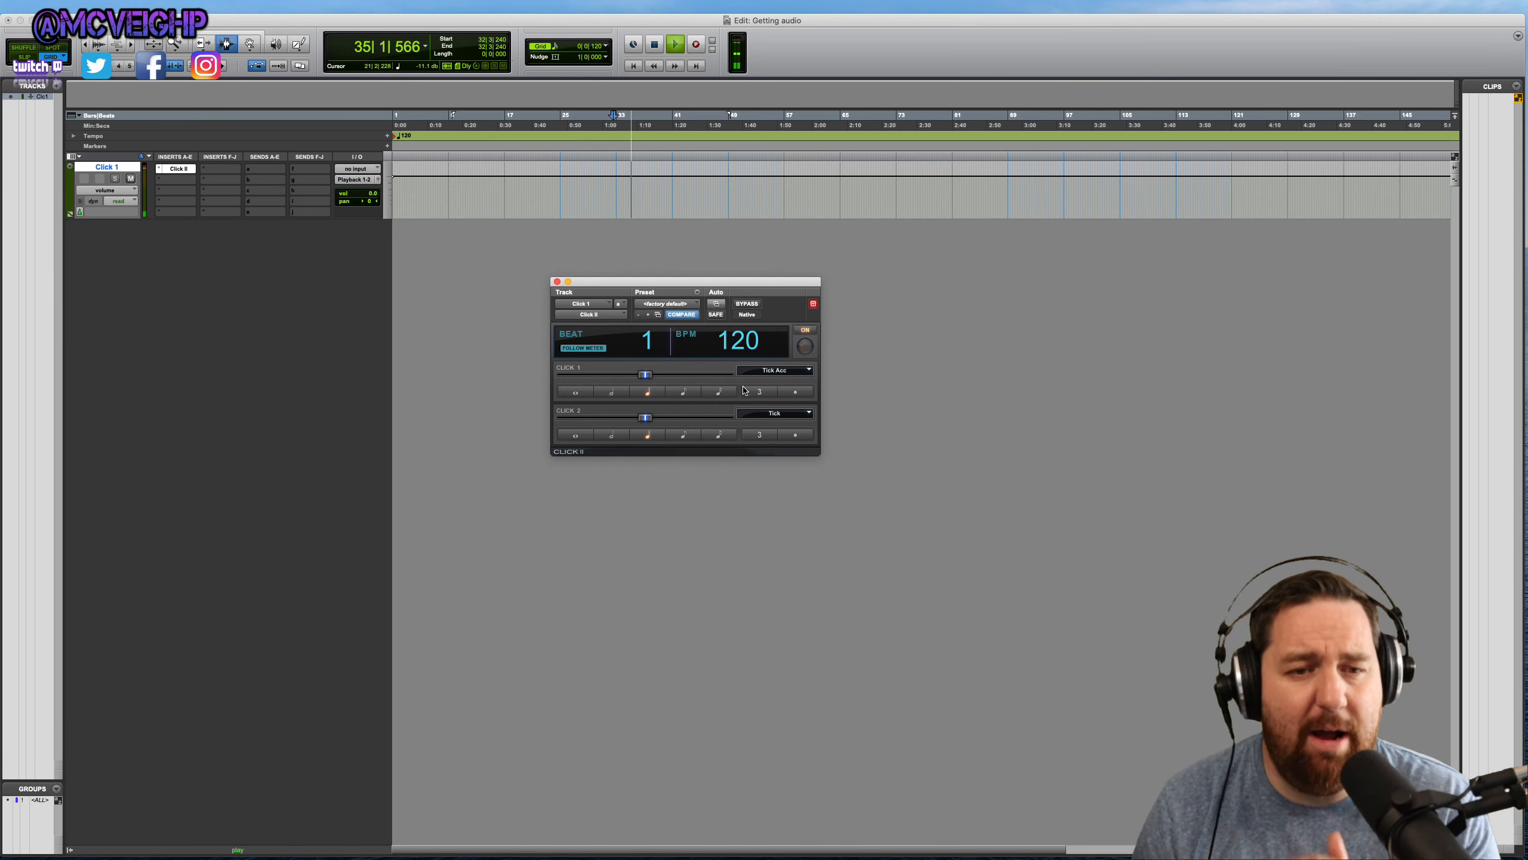
key(space)
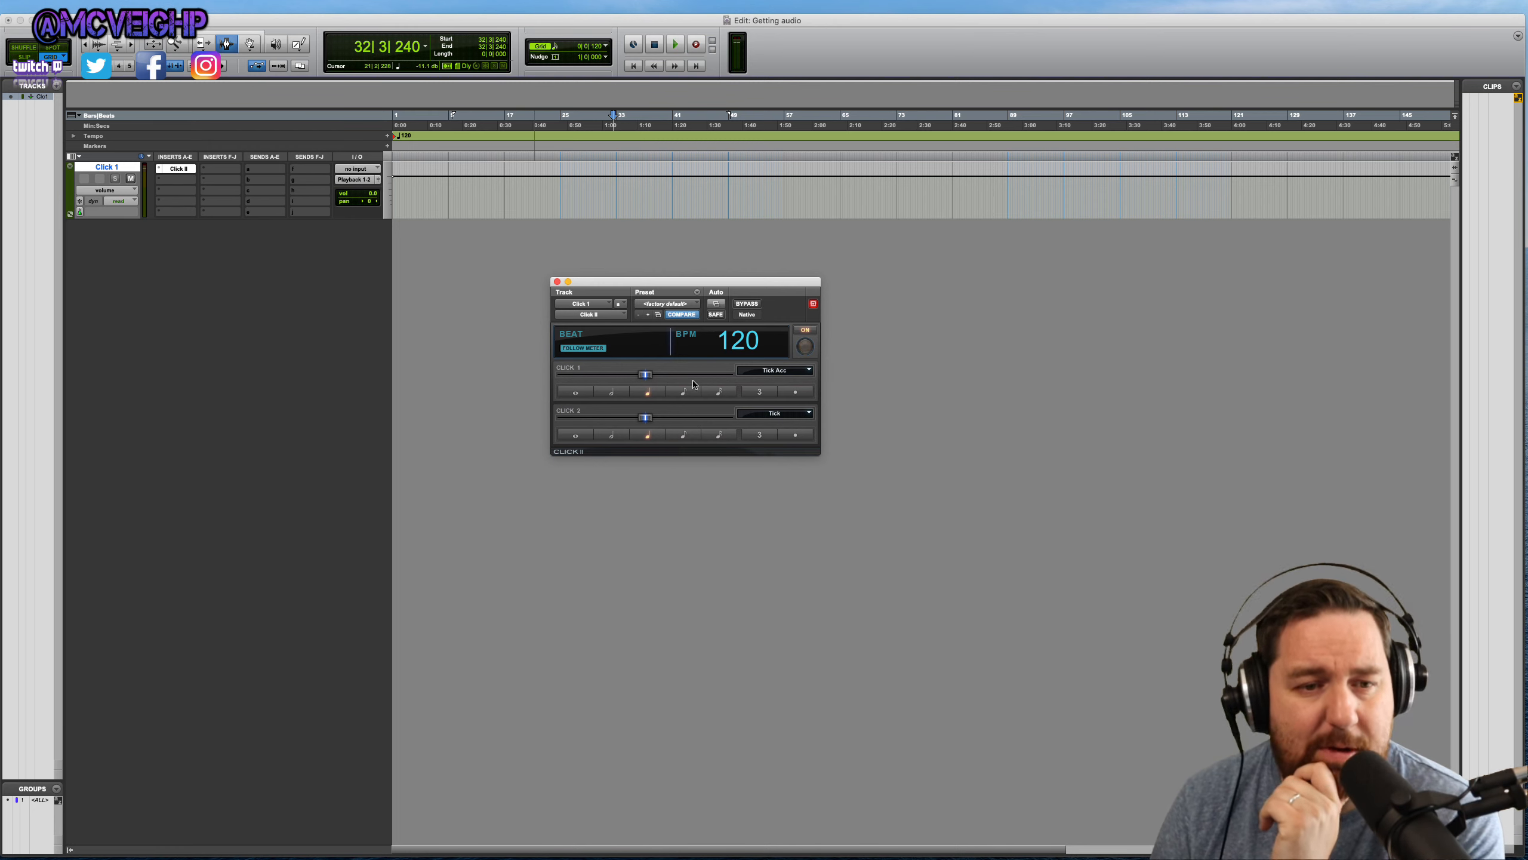
Step: Close the Click II plug-in window and mute the click track
click(557, 282)
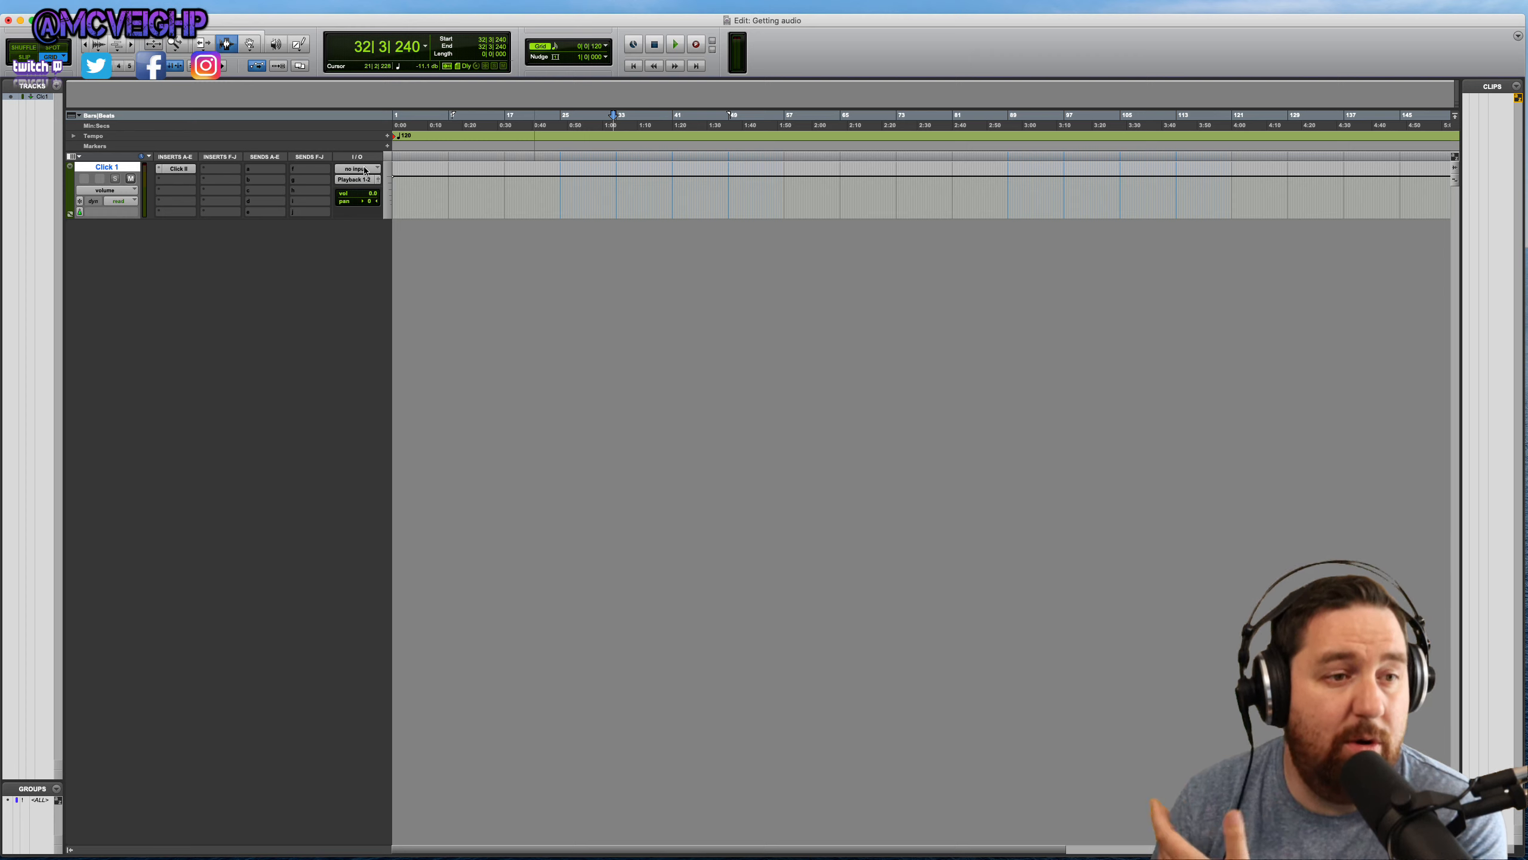
click(132, 181)
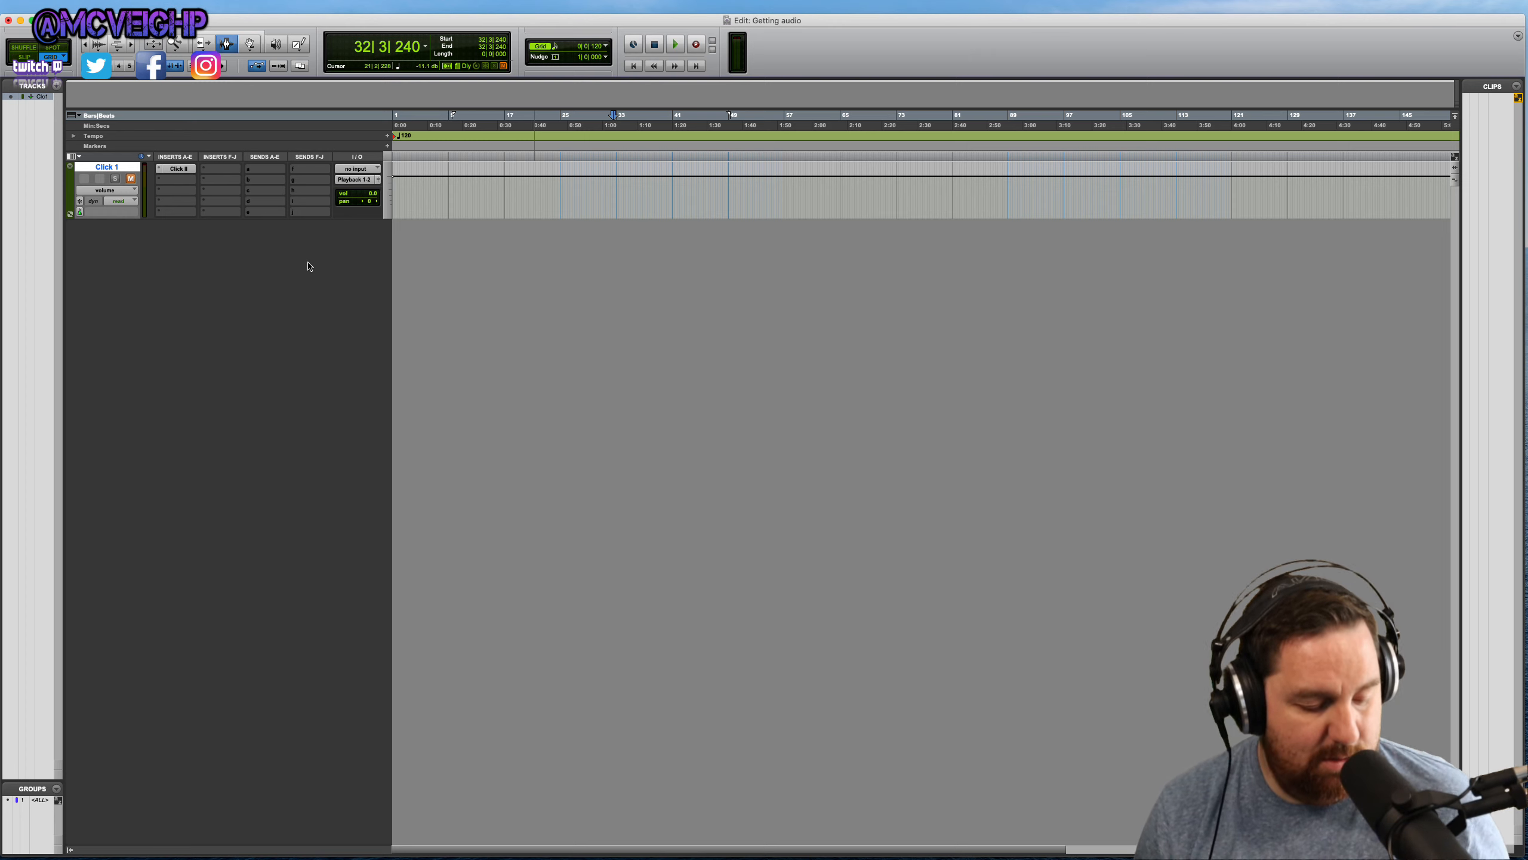
Step: Start a new mono audio track in Samples timebase and name it Vox 1
key(super+shift+n)
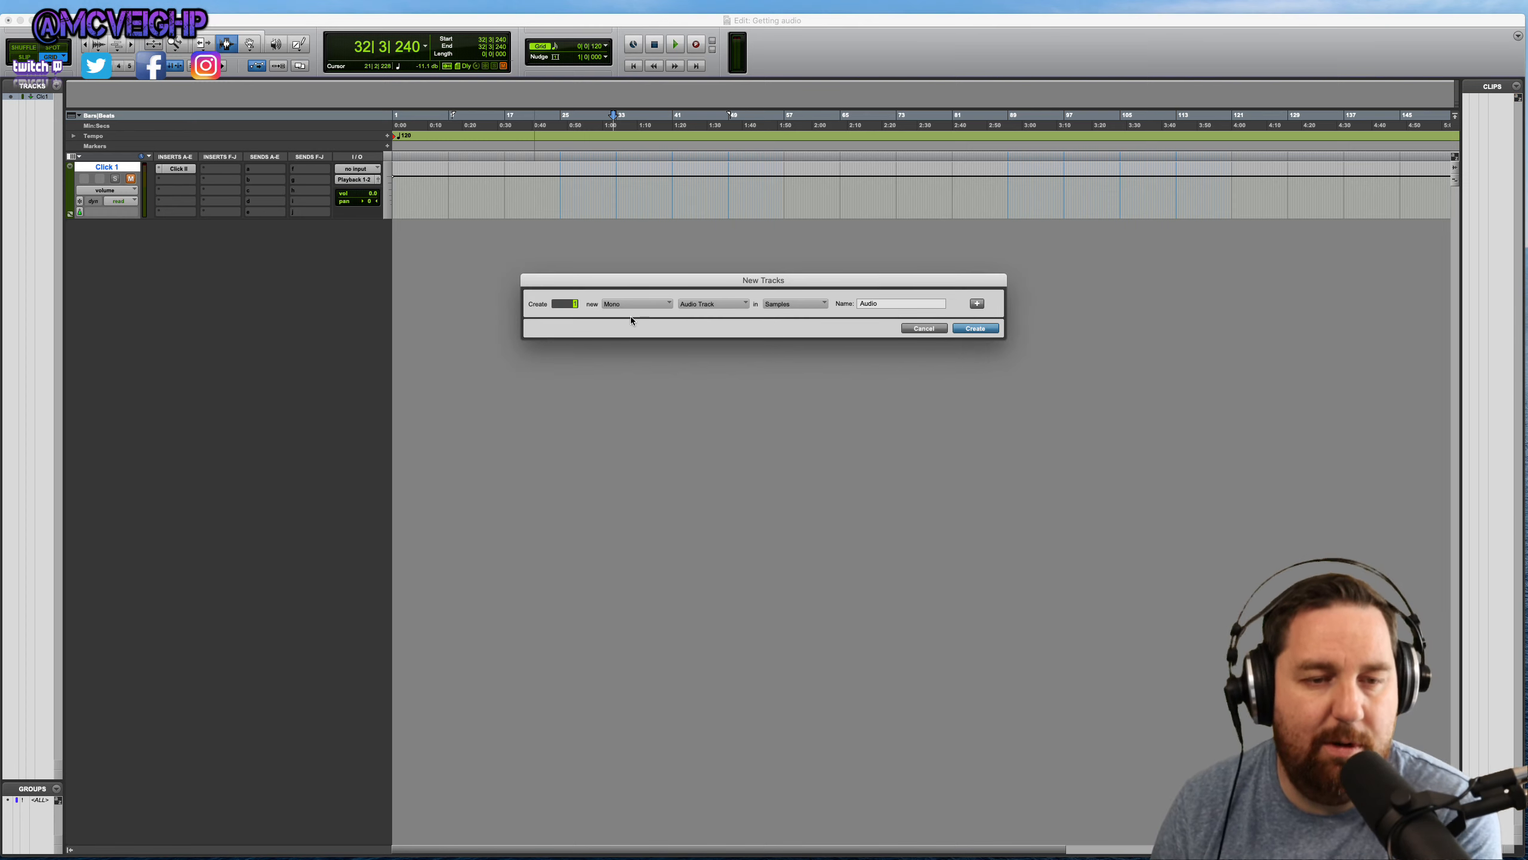
drag(688, 286, 663, 291)
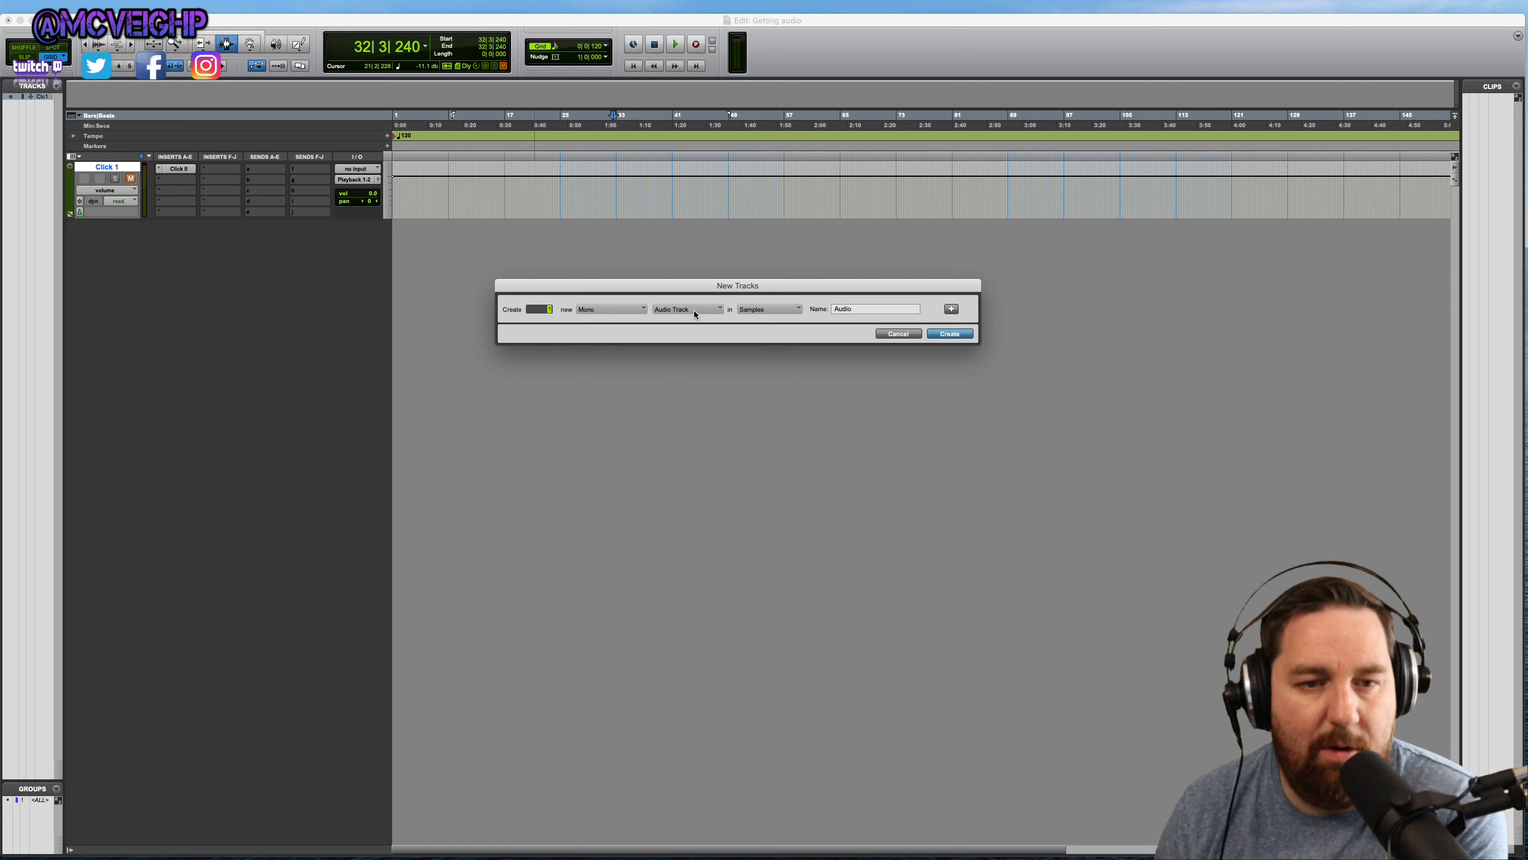
click(768, 306)
click(801, 295)
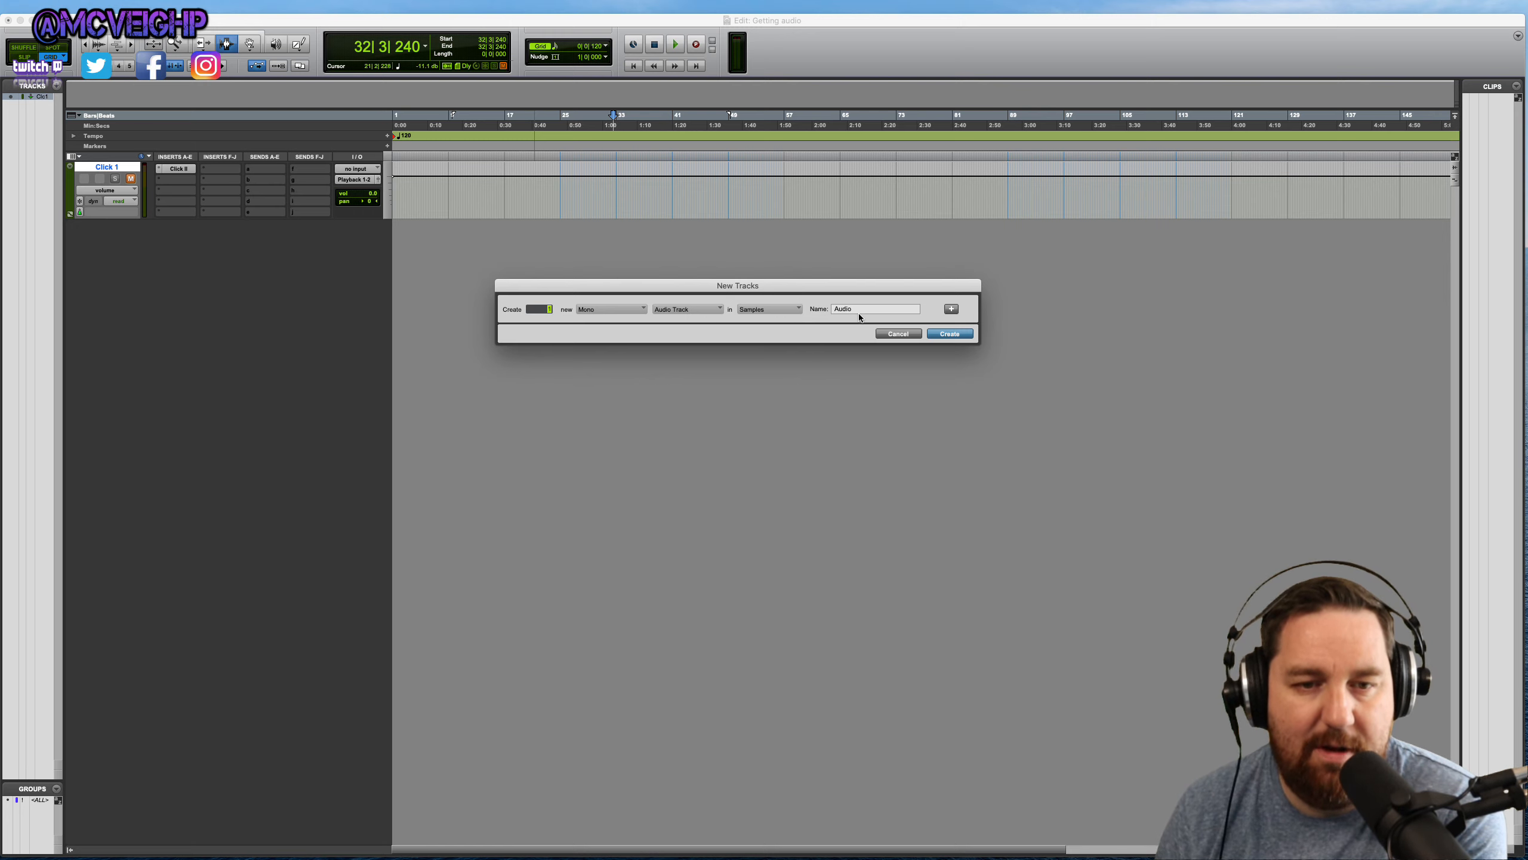
drag(861, 311, 811, 312)
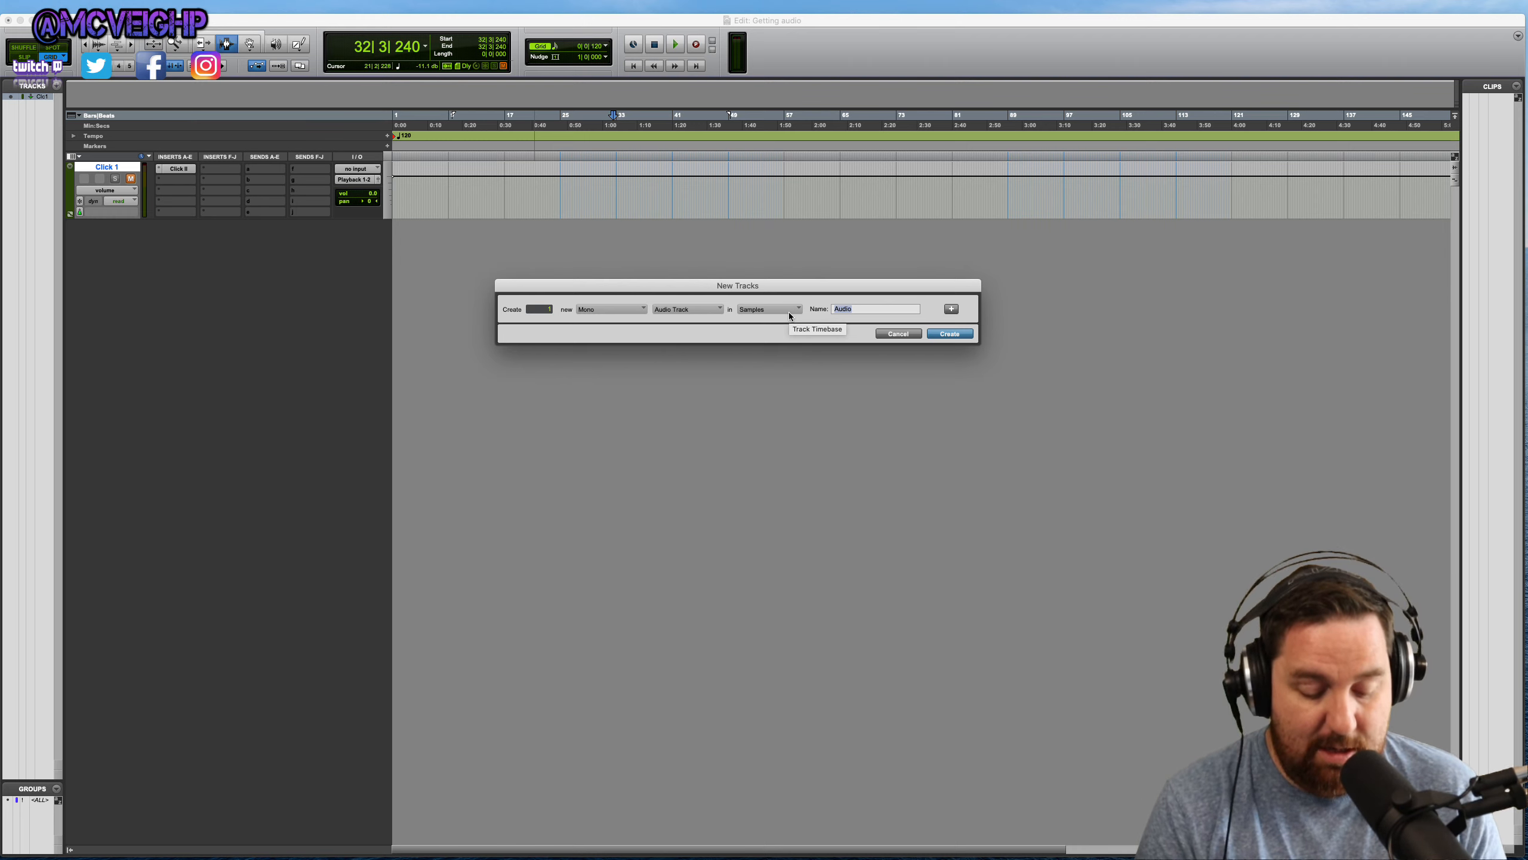
text(P)
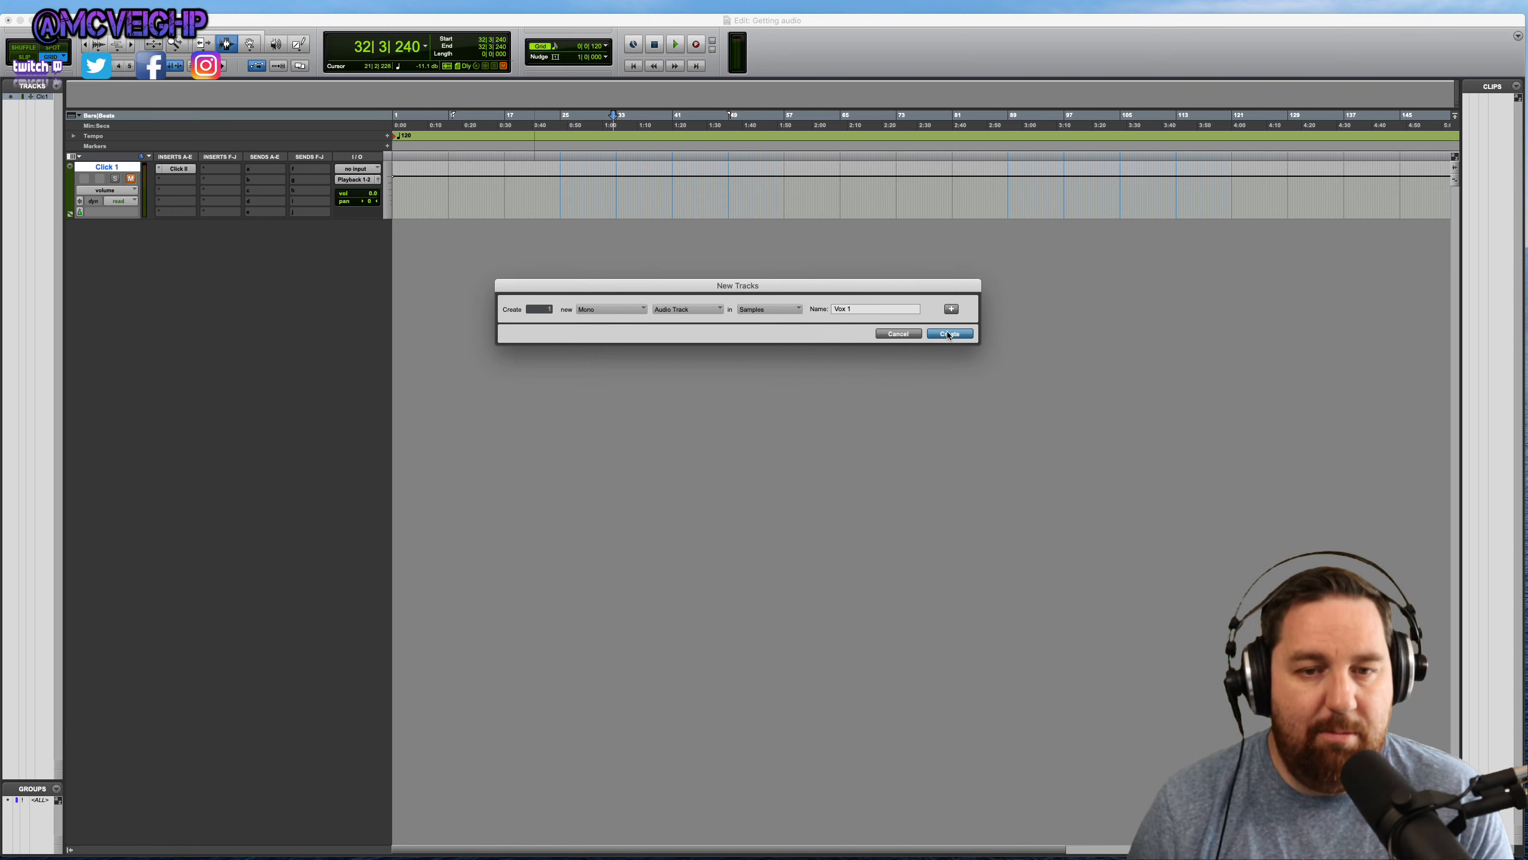
Step: Add a second new track as a stereo instrument track in Ticks named Piano, and create both tracks
click(951, 309)
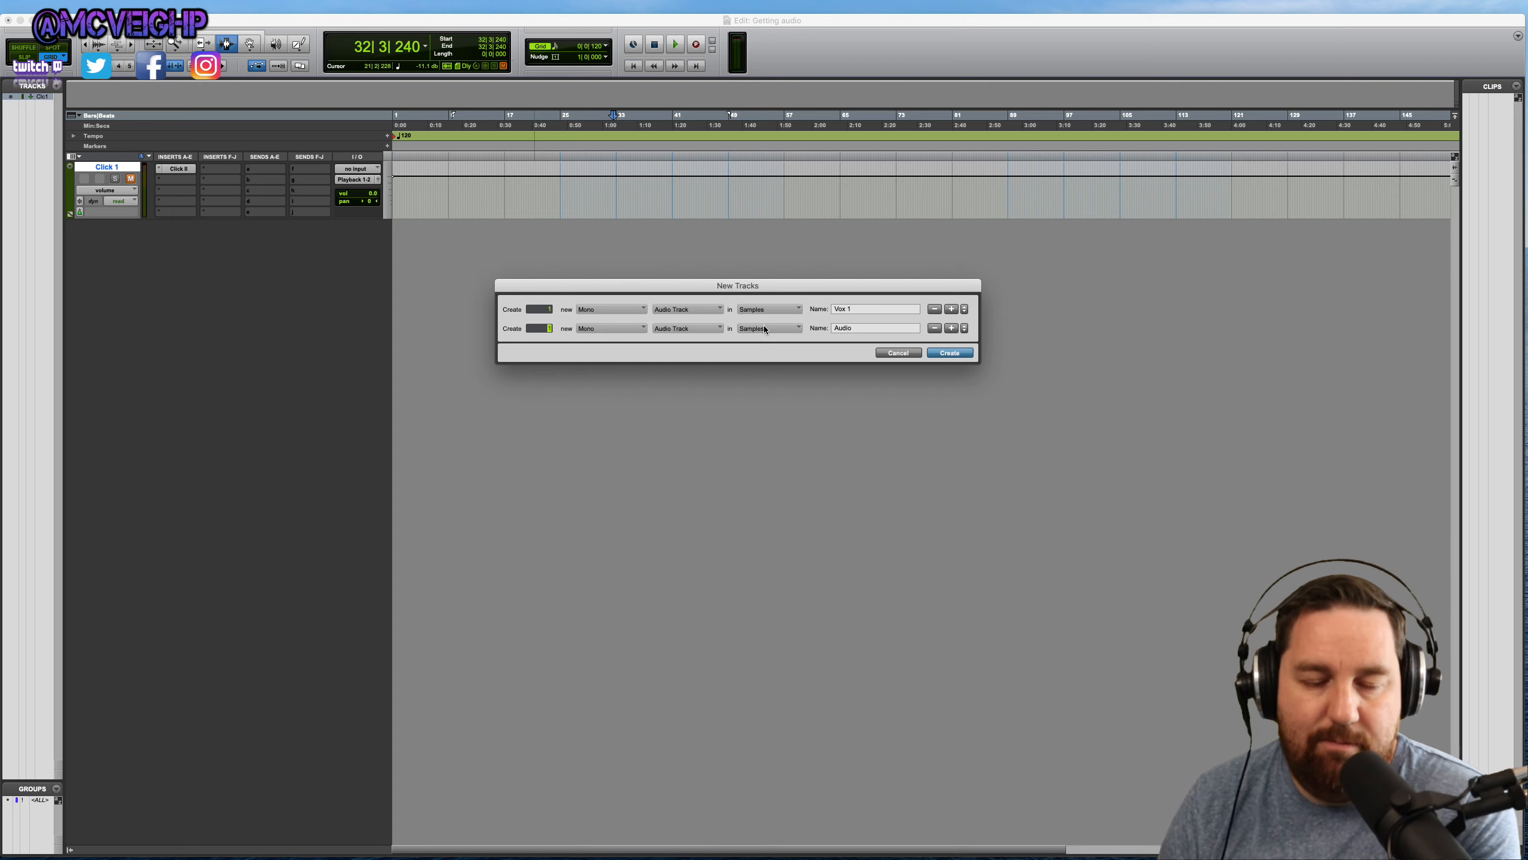
click(613, 329)
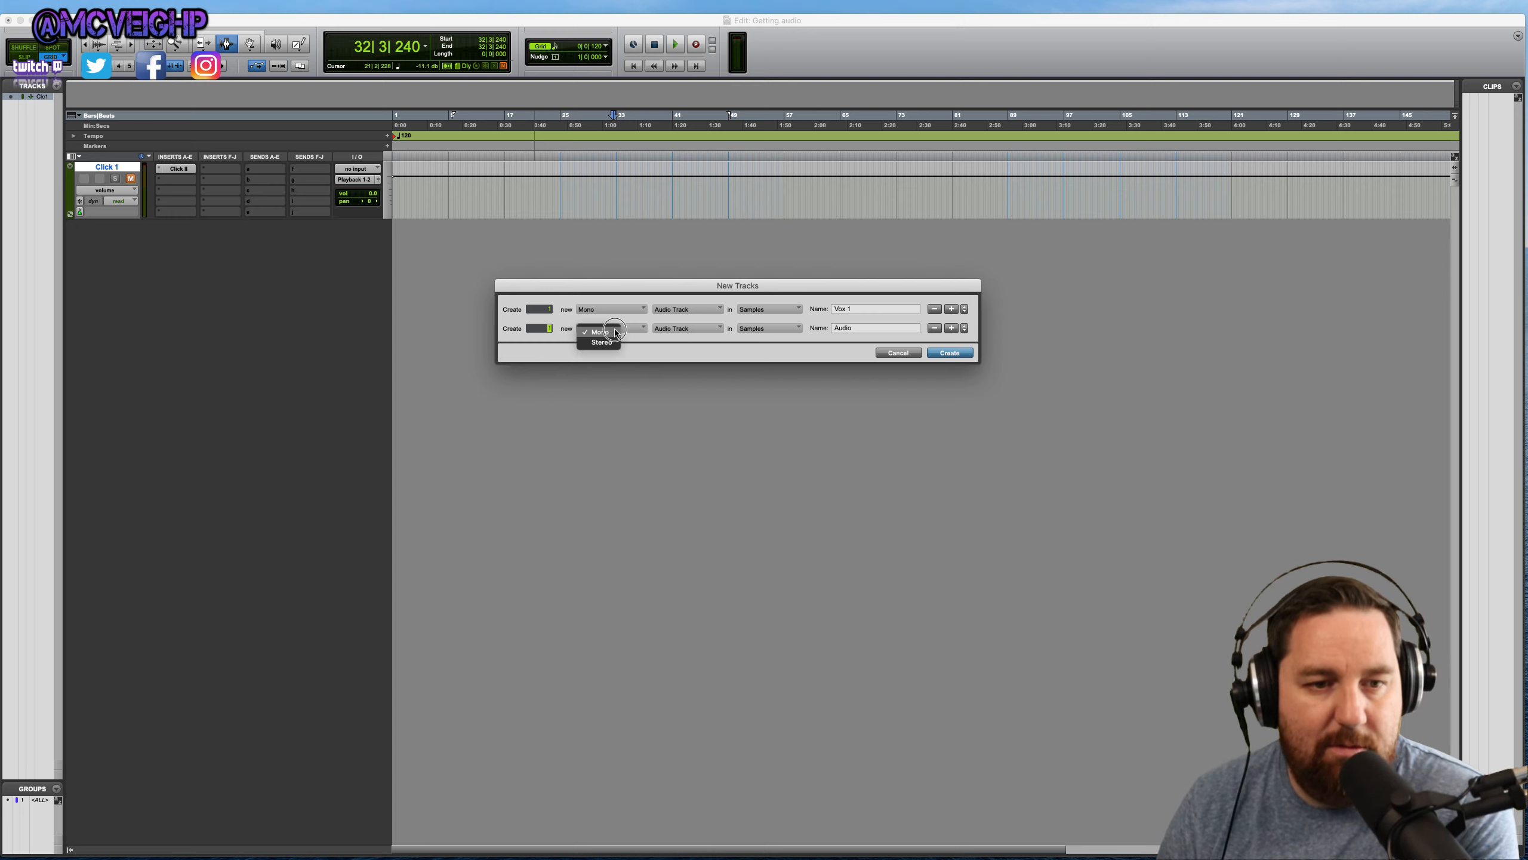
click(605, 343)
click(689, 328)
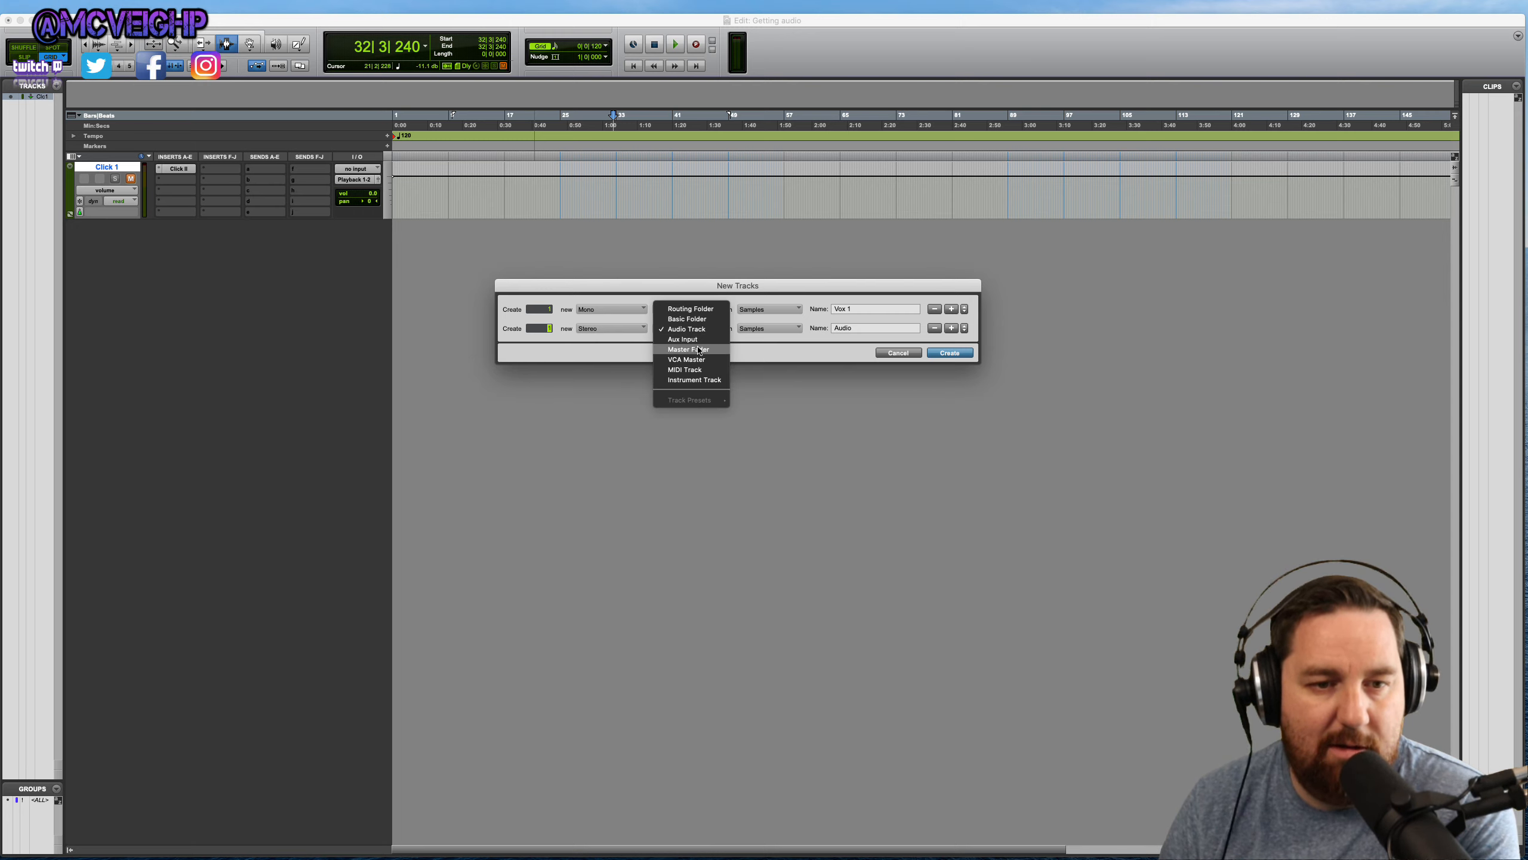
click(695, 379)
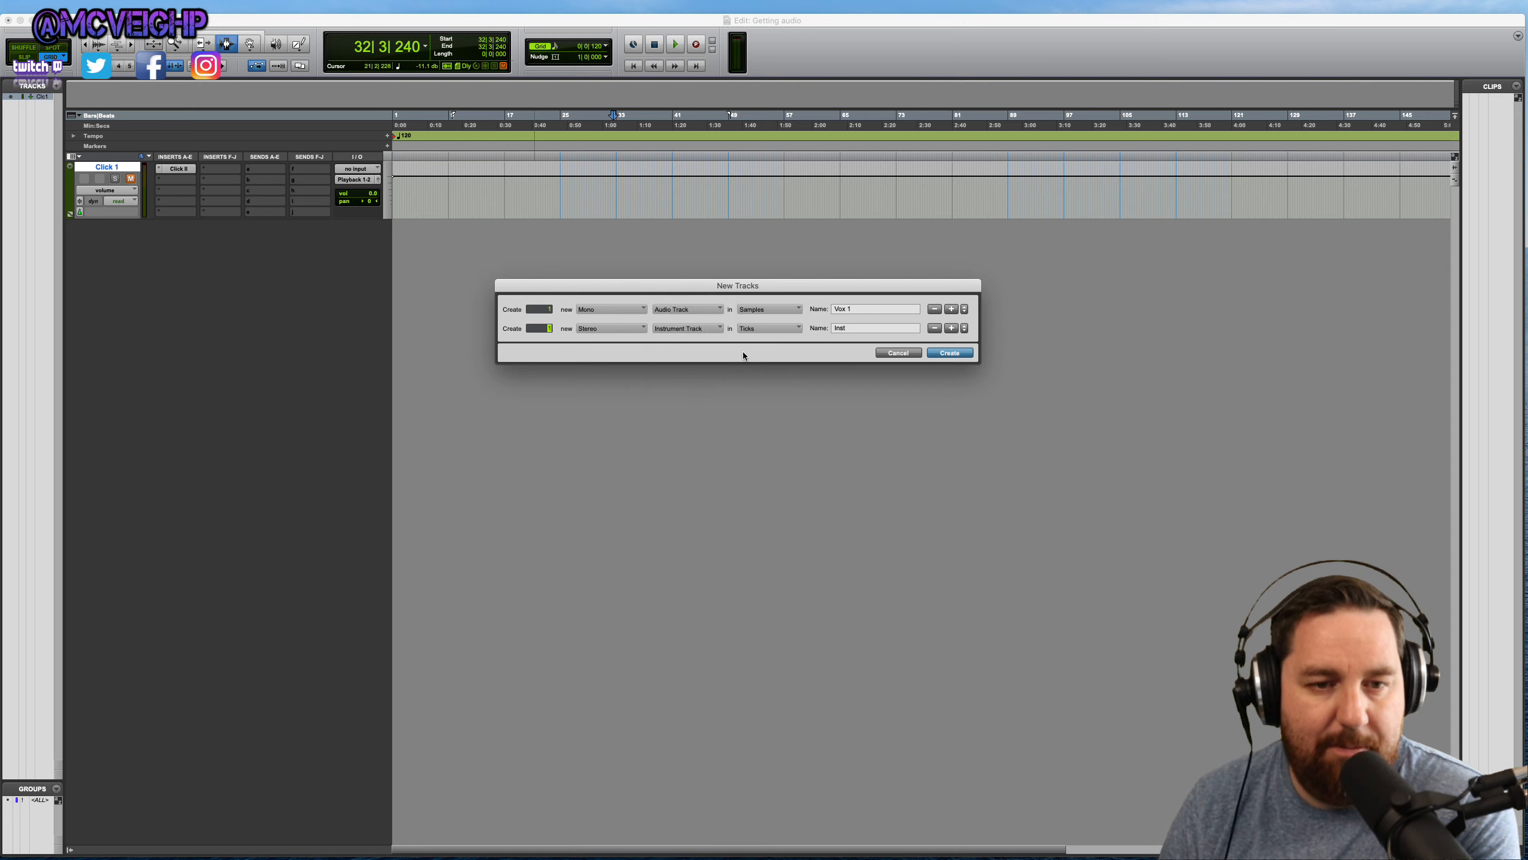
double_click(844, 331)
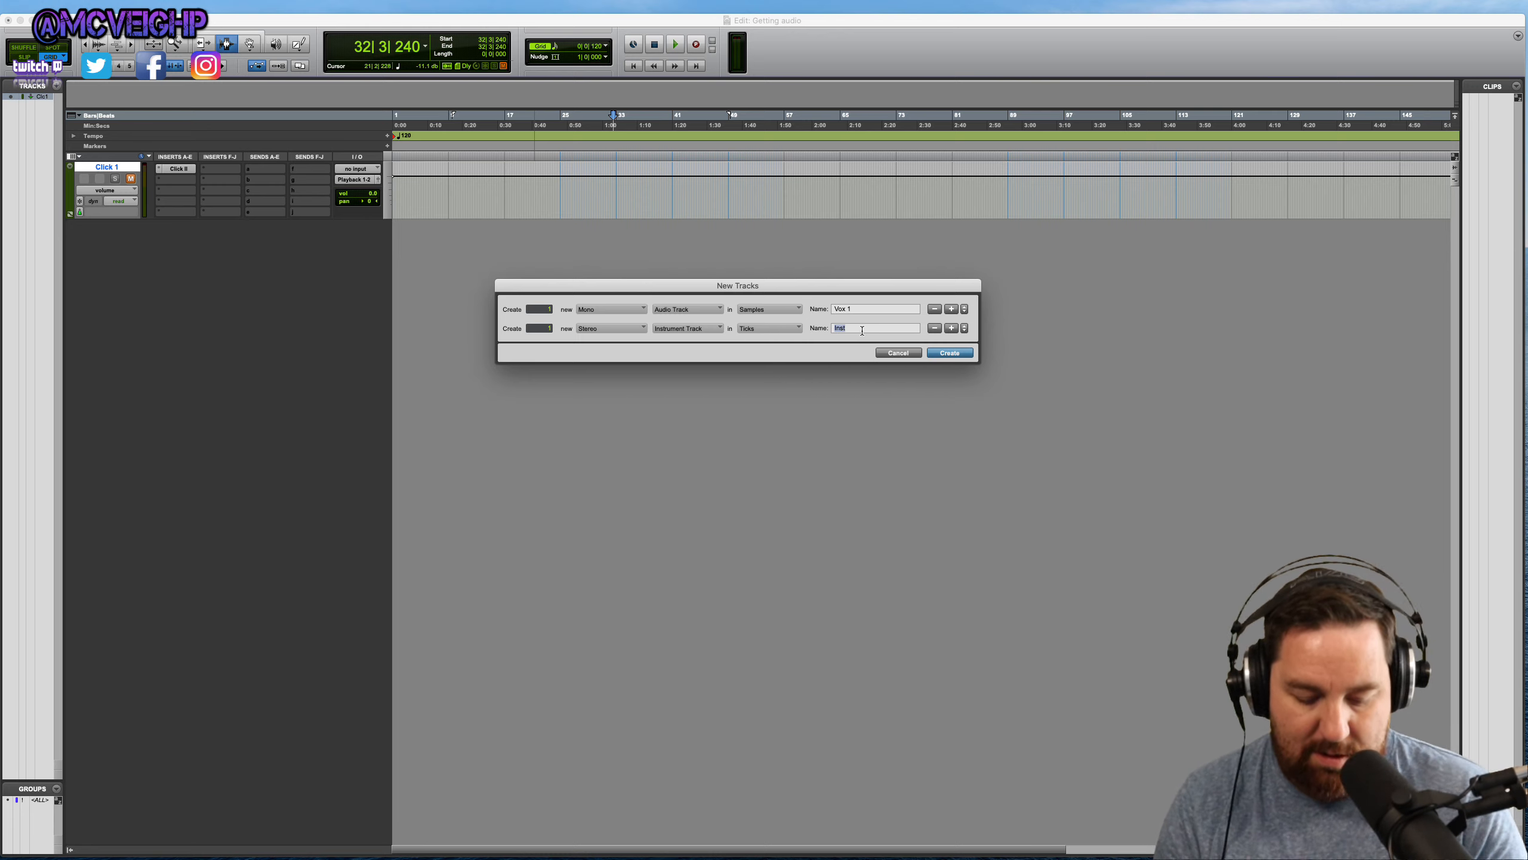
text(Piano)
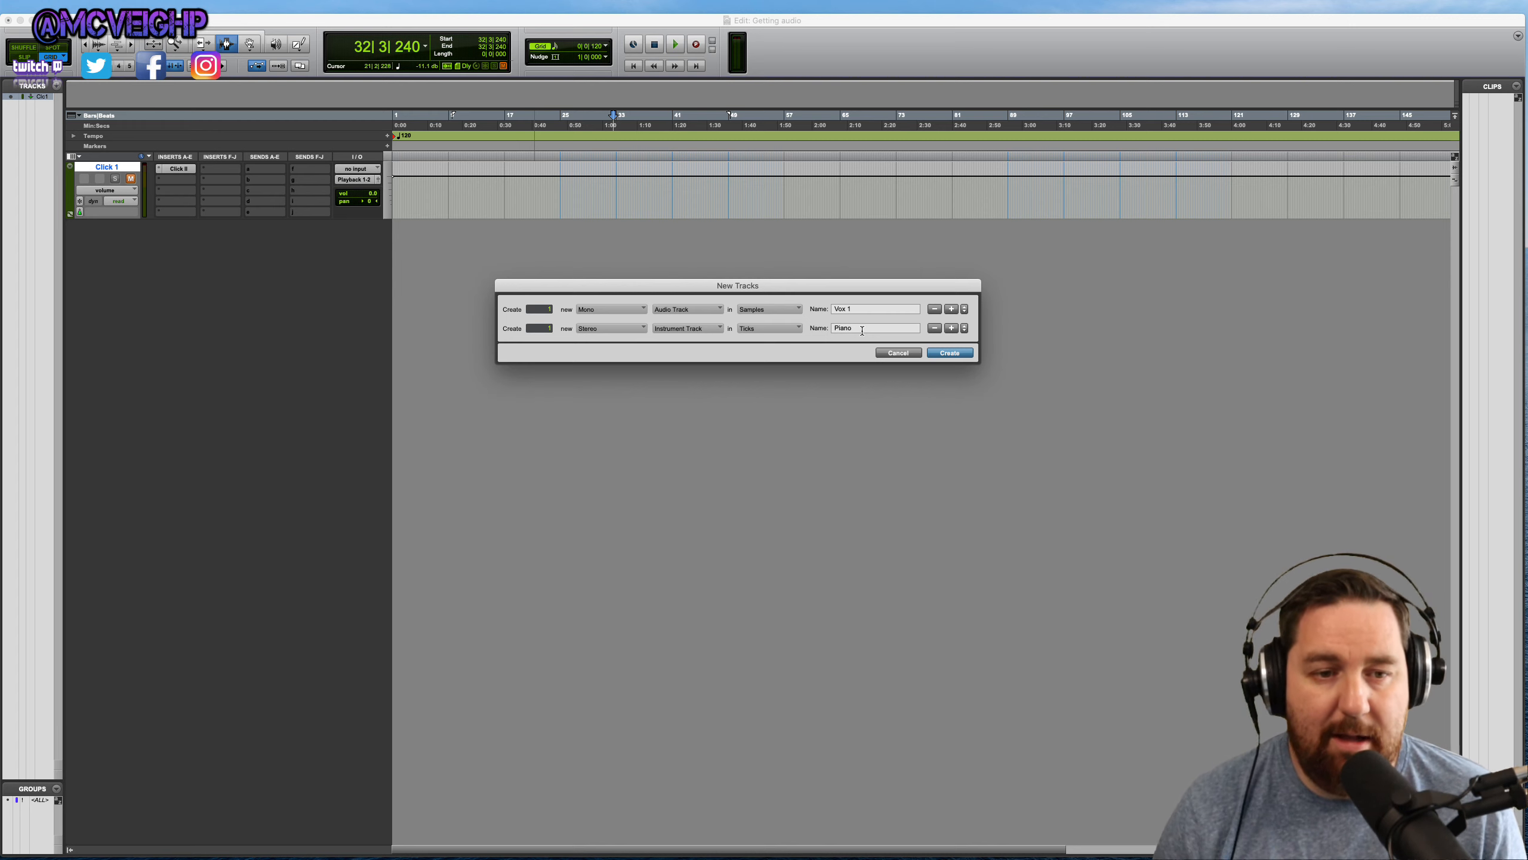
key(Return)
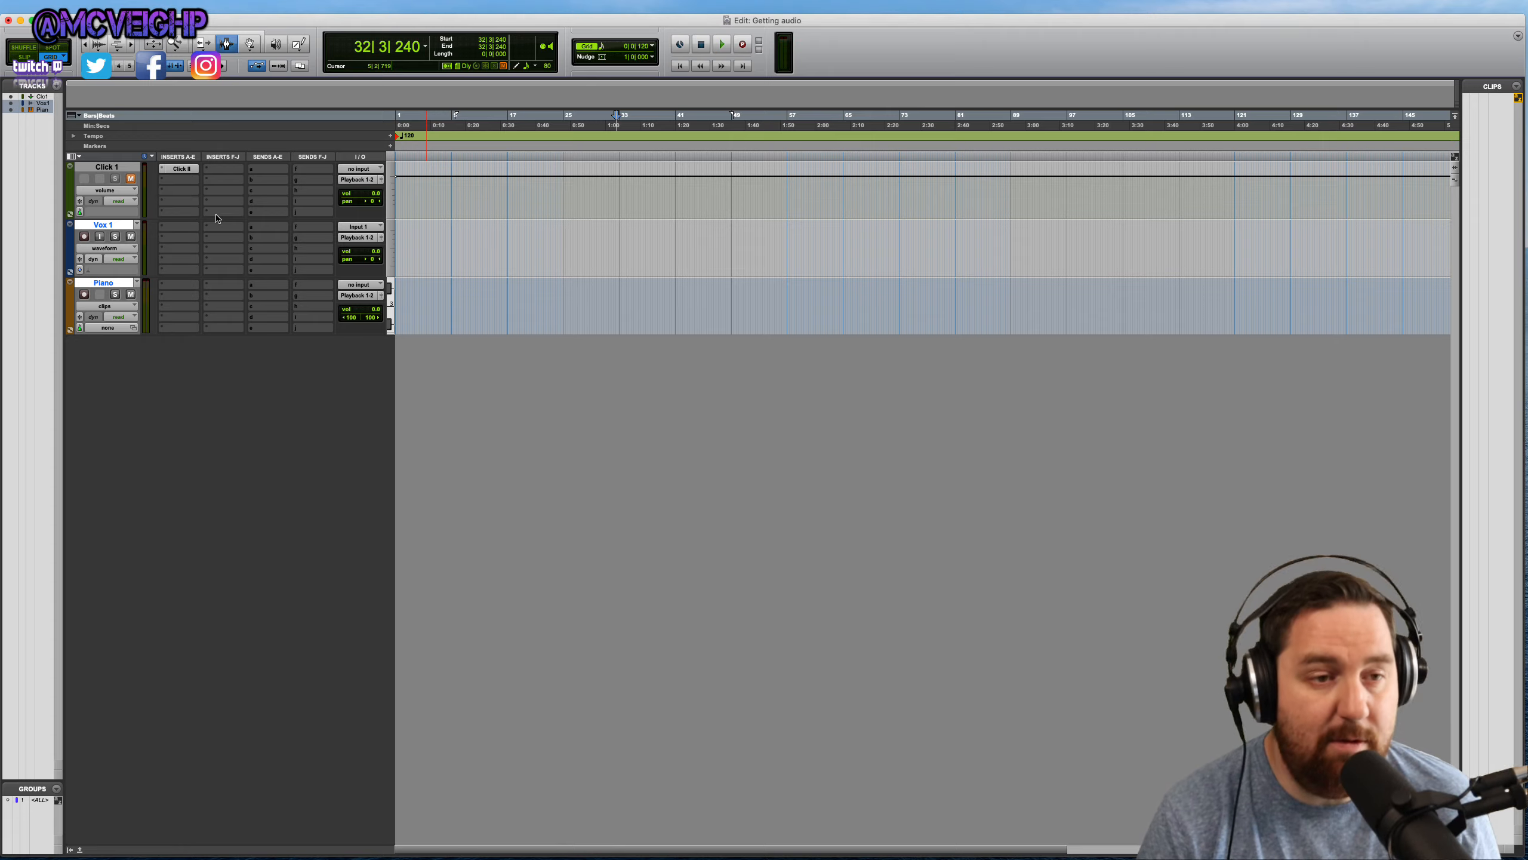
Step: Show the Mix window, enlarge it to fill the screen and select the Click 1 track
key(super+equal)
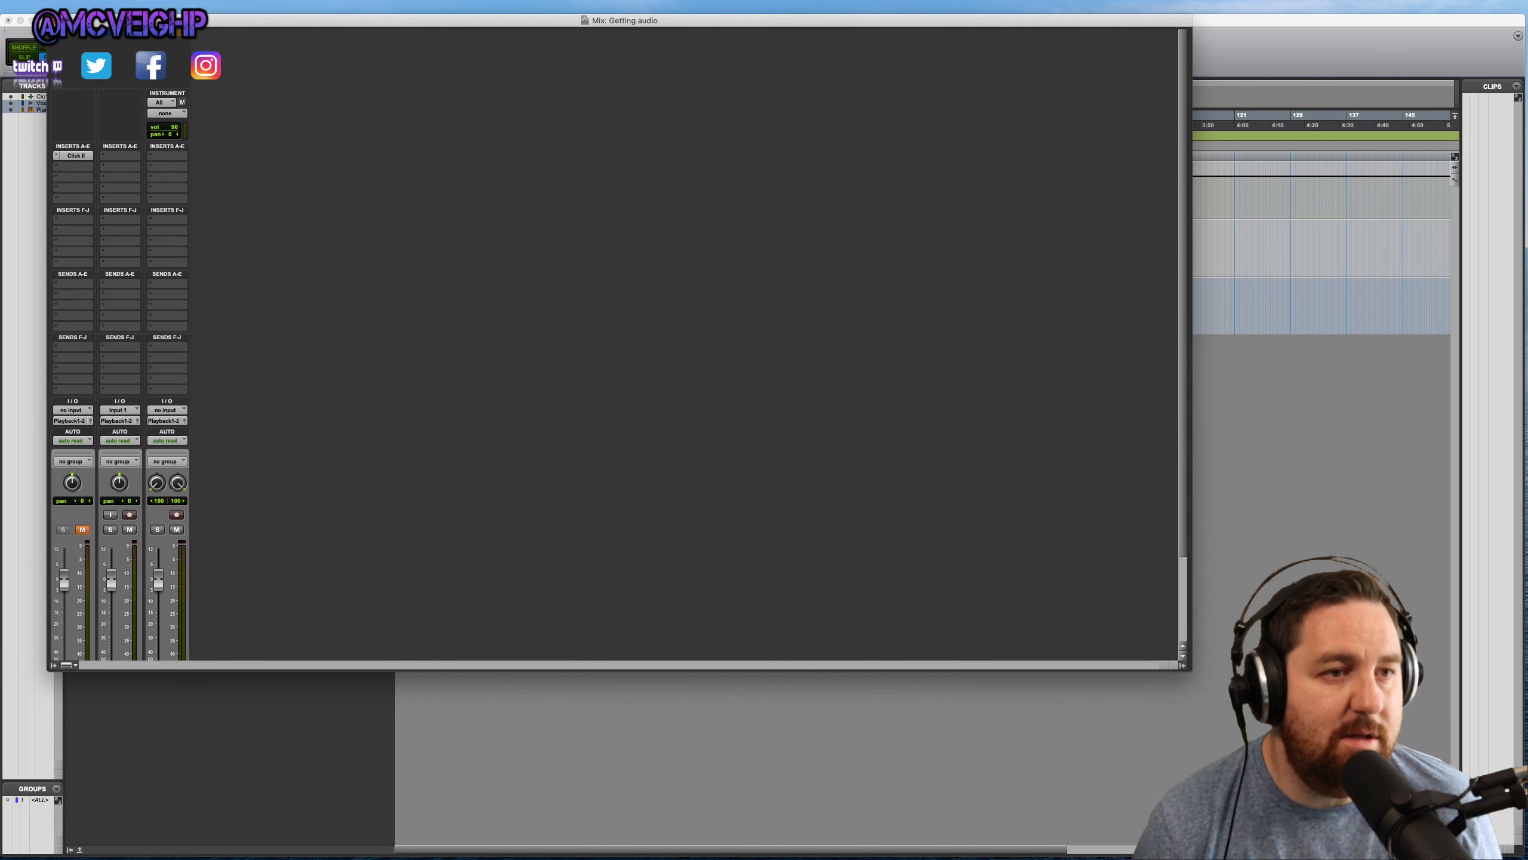
drag(188, 20, 142, 18)
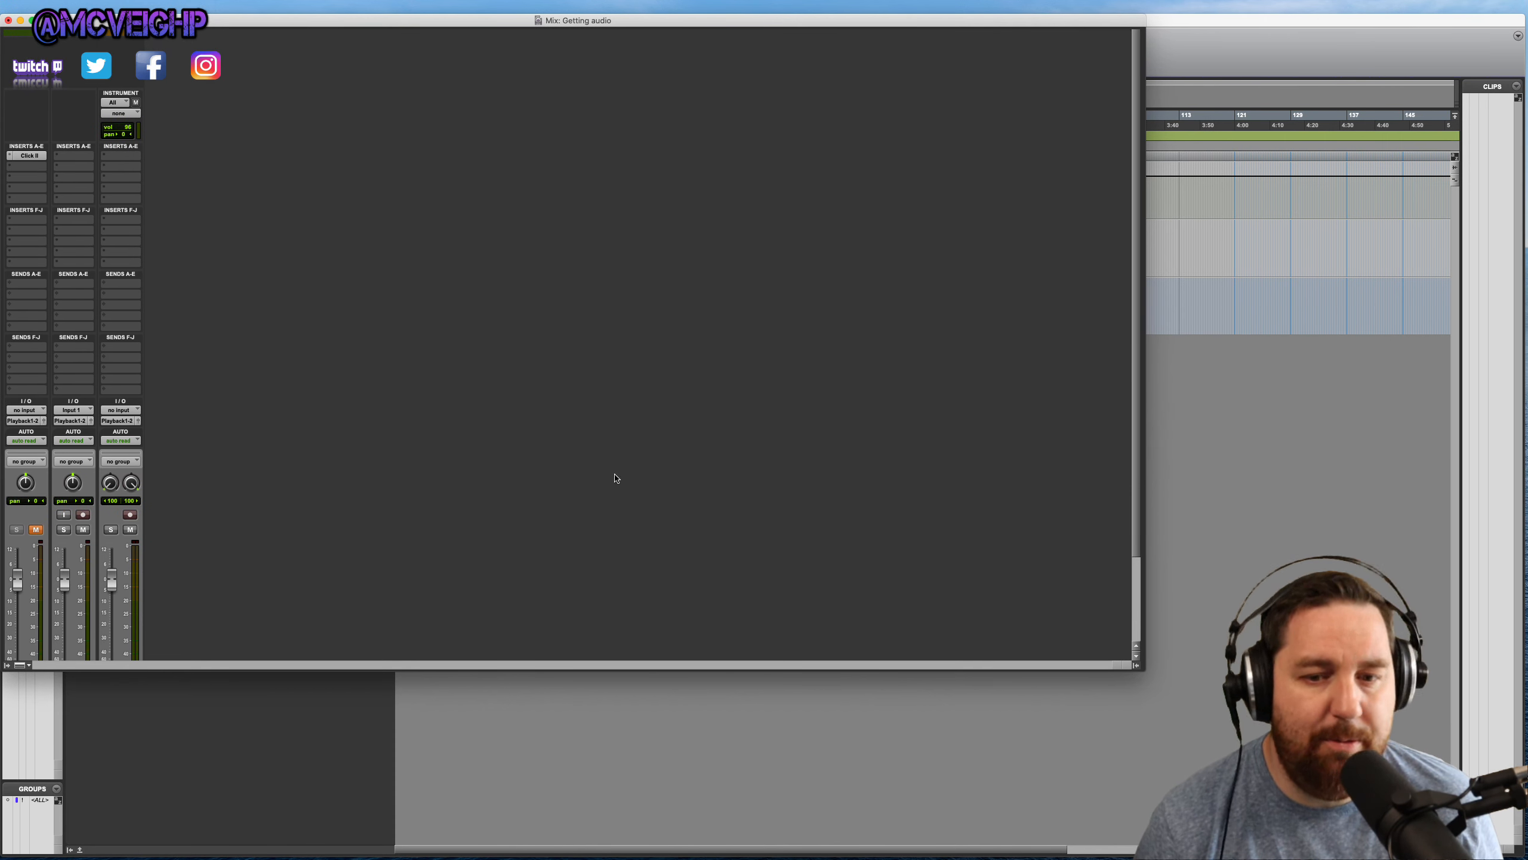
drag(1145, 669, 1521, 858)
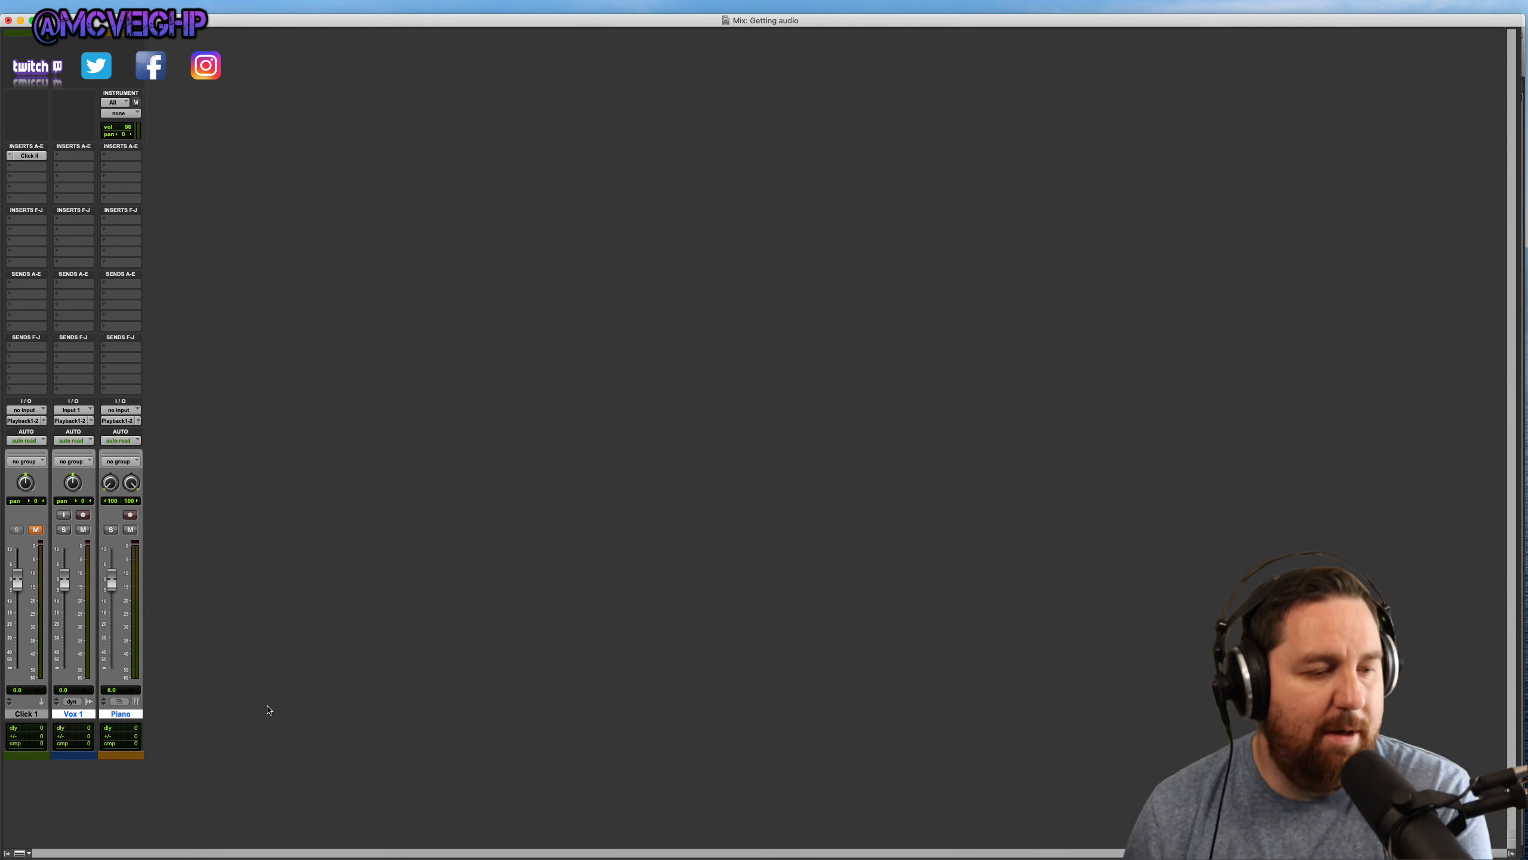
click(25, 717)
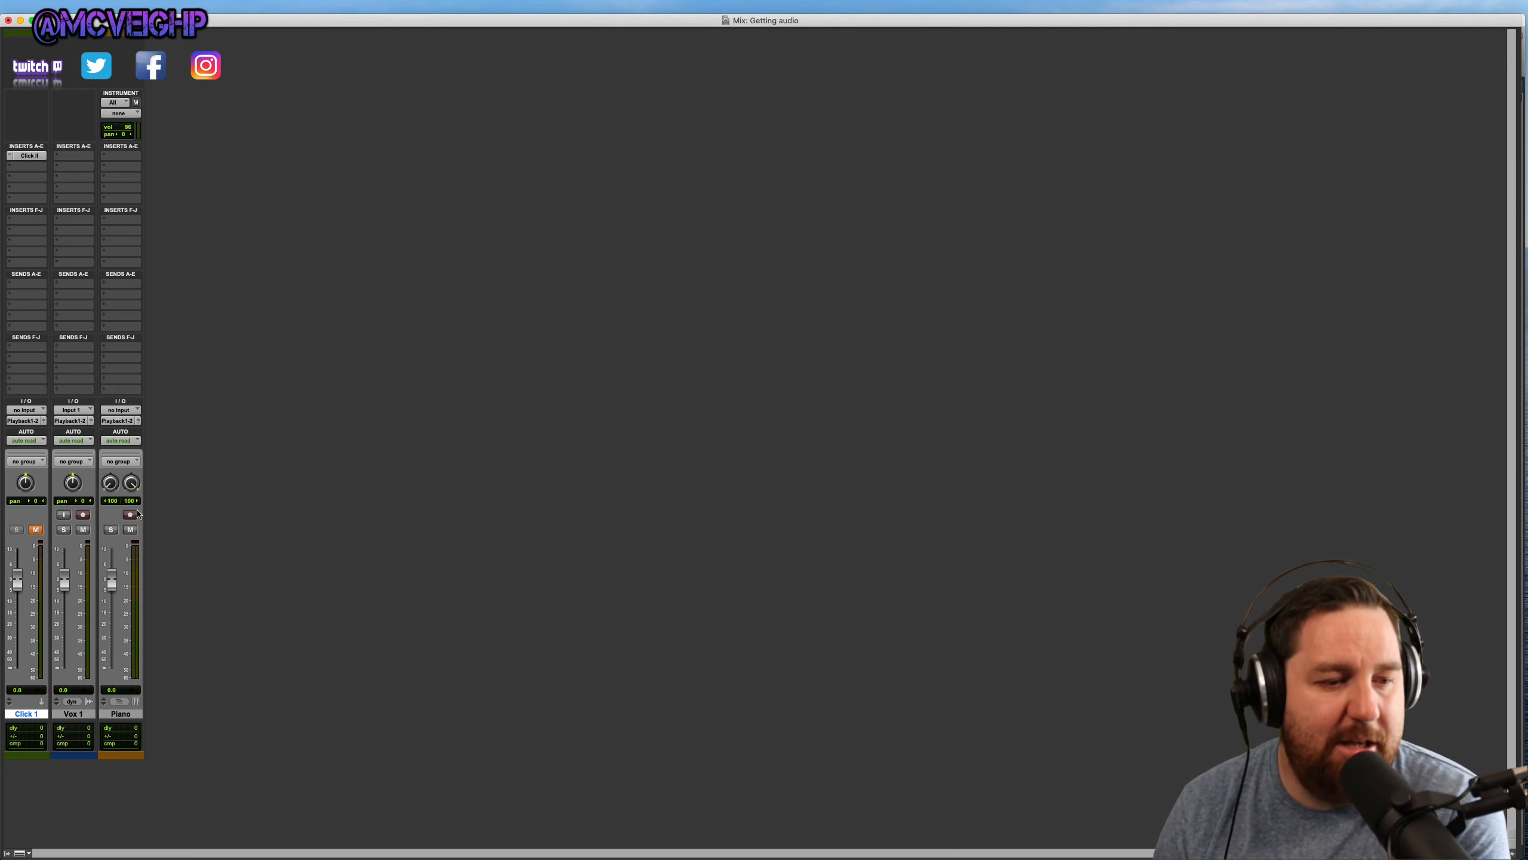
click(128, 158)
mouse_move(160, 156)
mouse_move(239, 160)
click(310, 102)
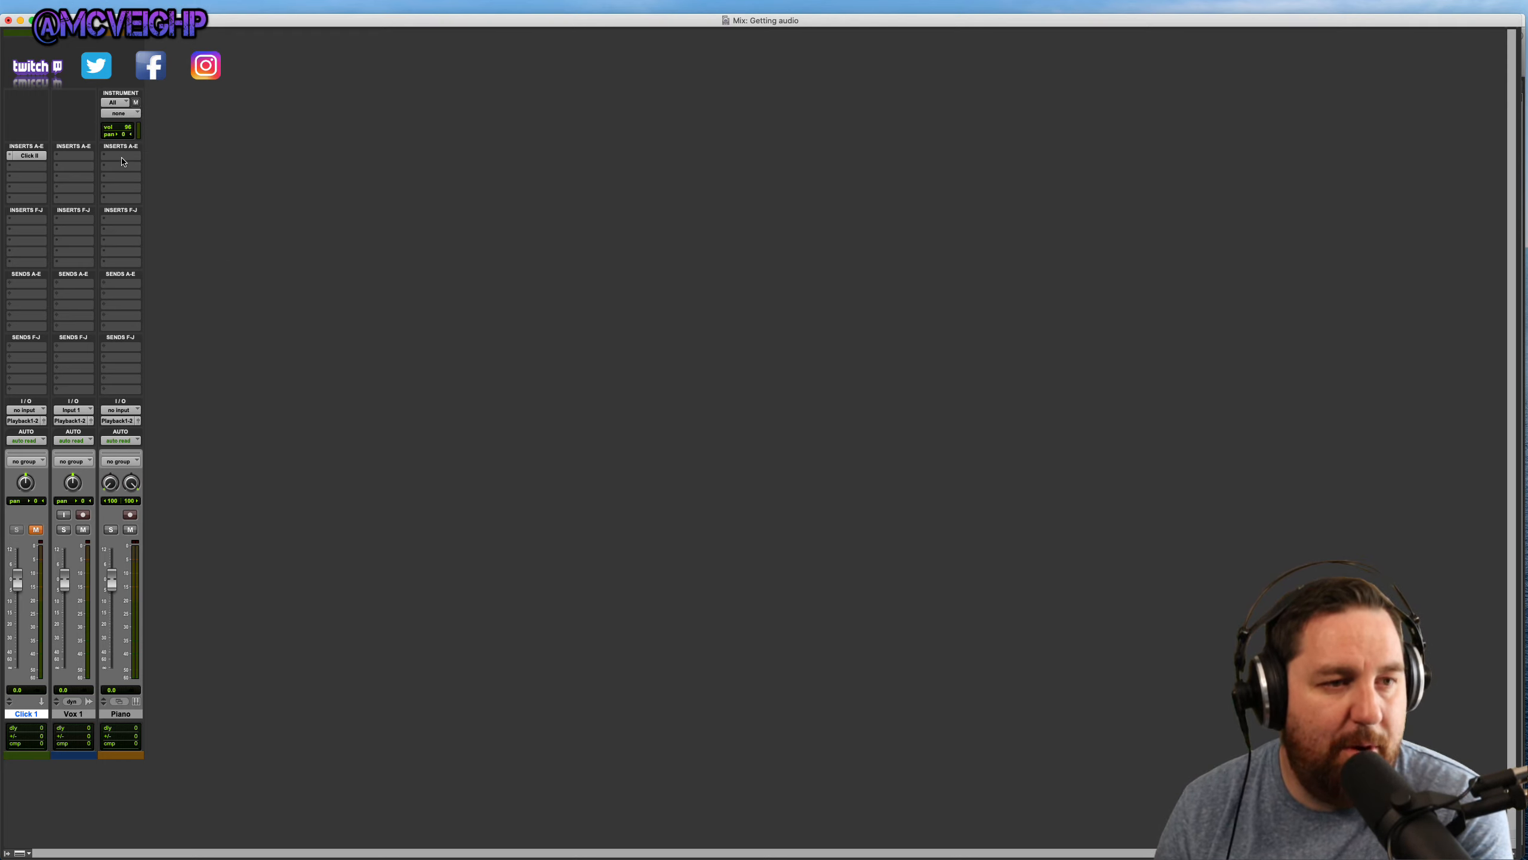
Step: Insert the stereo Kontakt instrument as a multichannel plug-in on the first insert slot of the Piano track
click(122, 159)
mouse_move(140, 156)
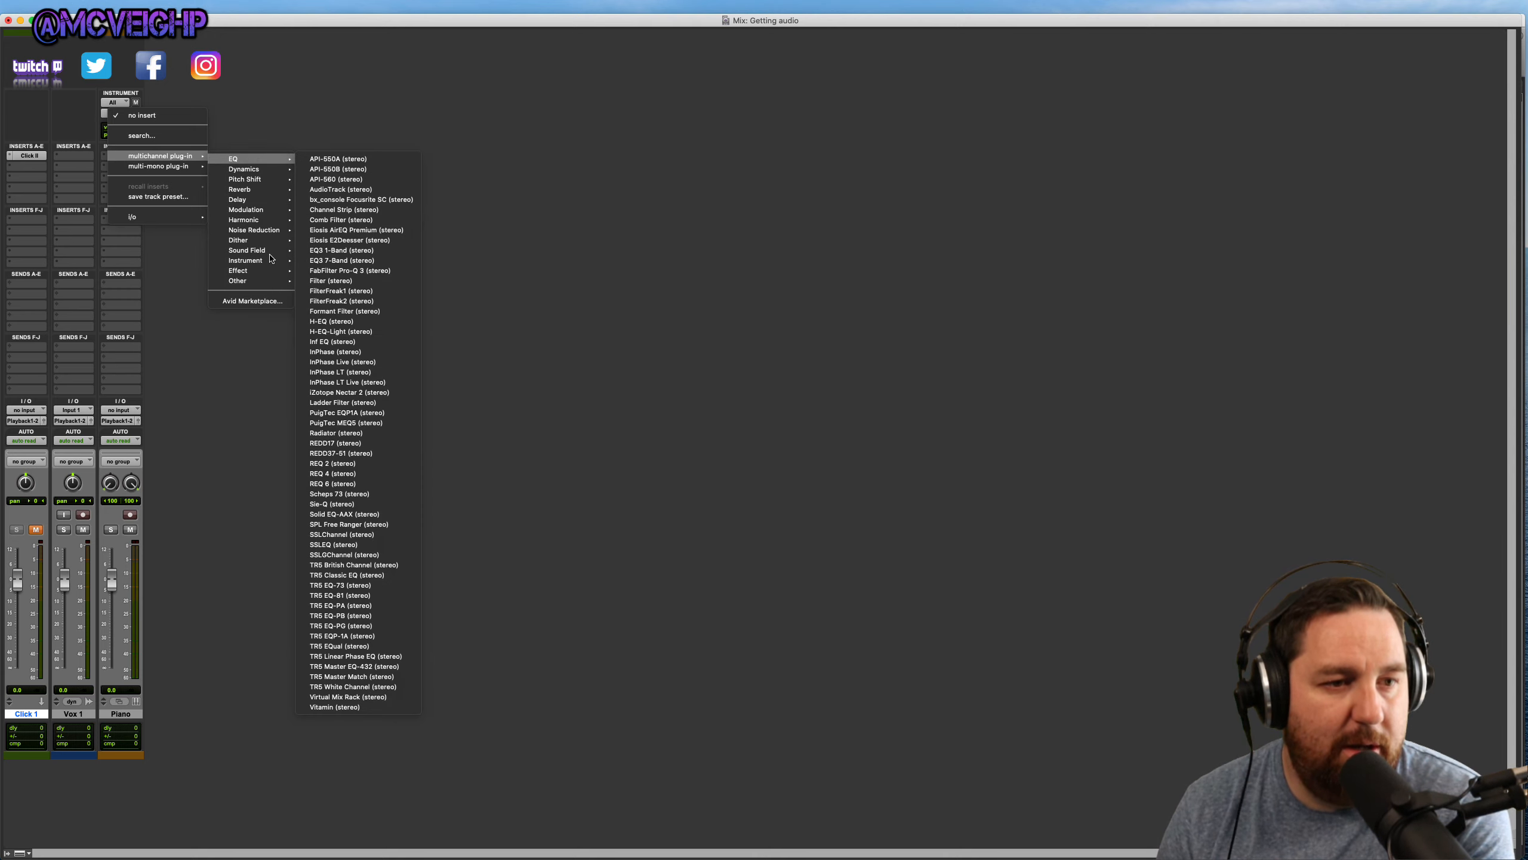
mouse_move(271, 260)
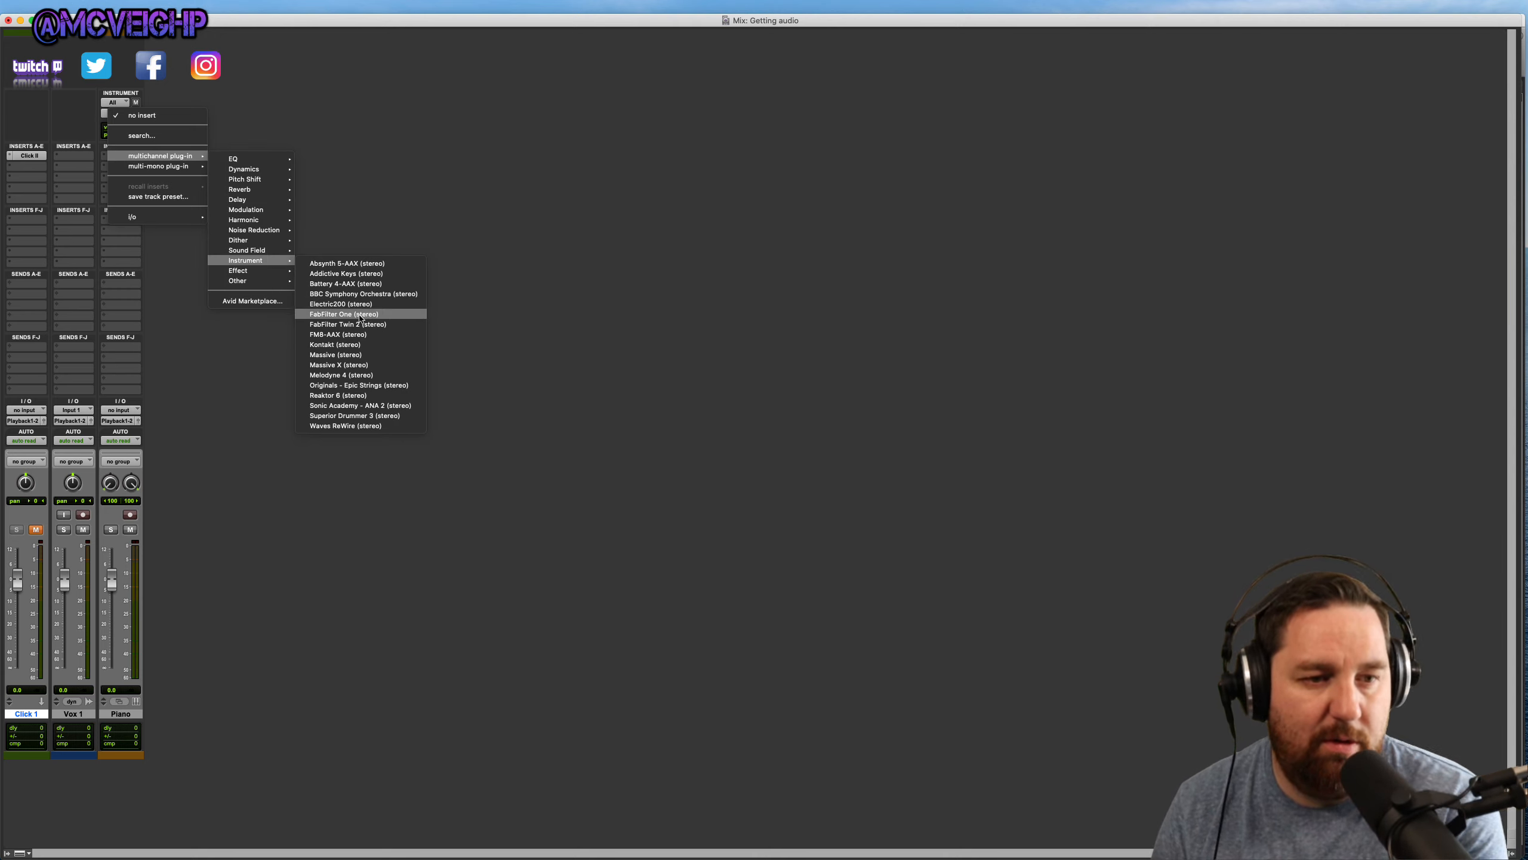
click(369, 349)
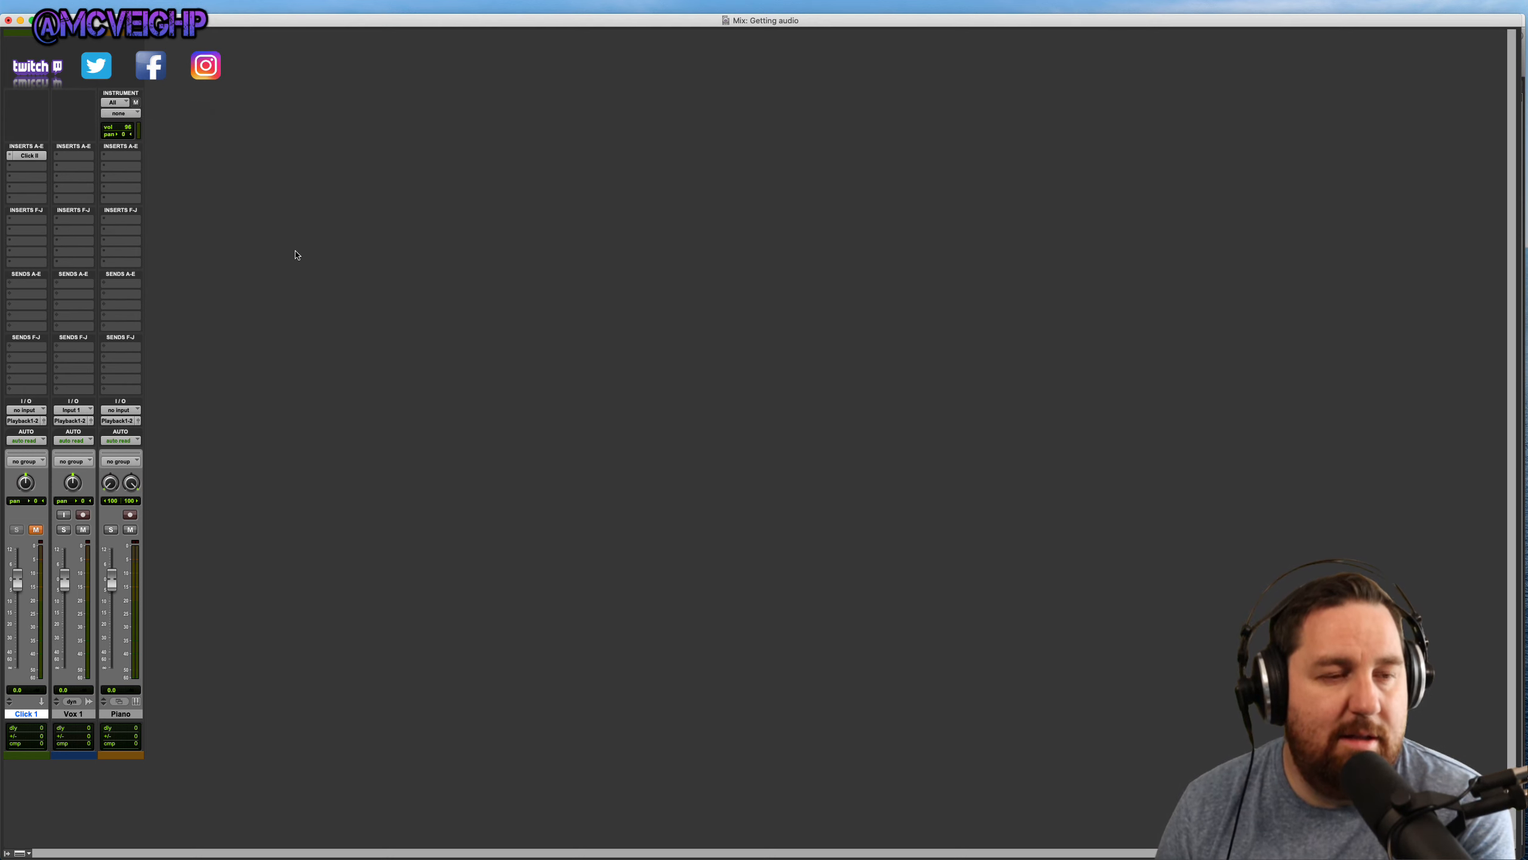
Step: Load the Una Corda Pure.nki instrument from the Una Corda library in Kontakt
scroll(700, 507, down, 5)
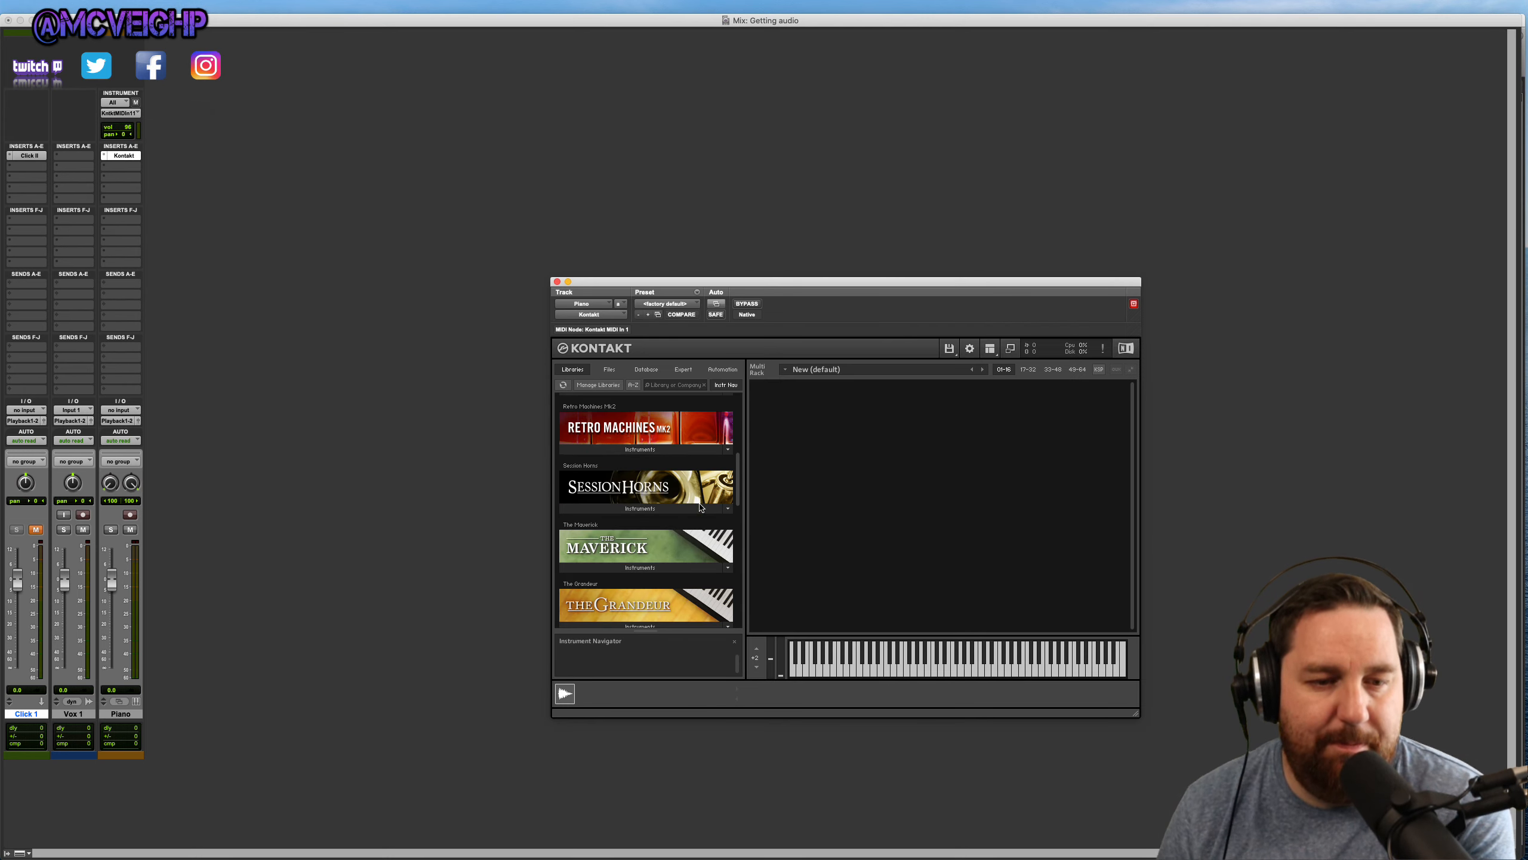
scroll(699, 506, down, 4)
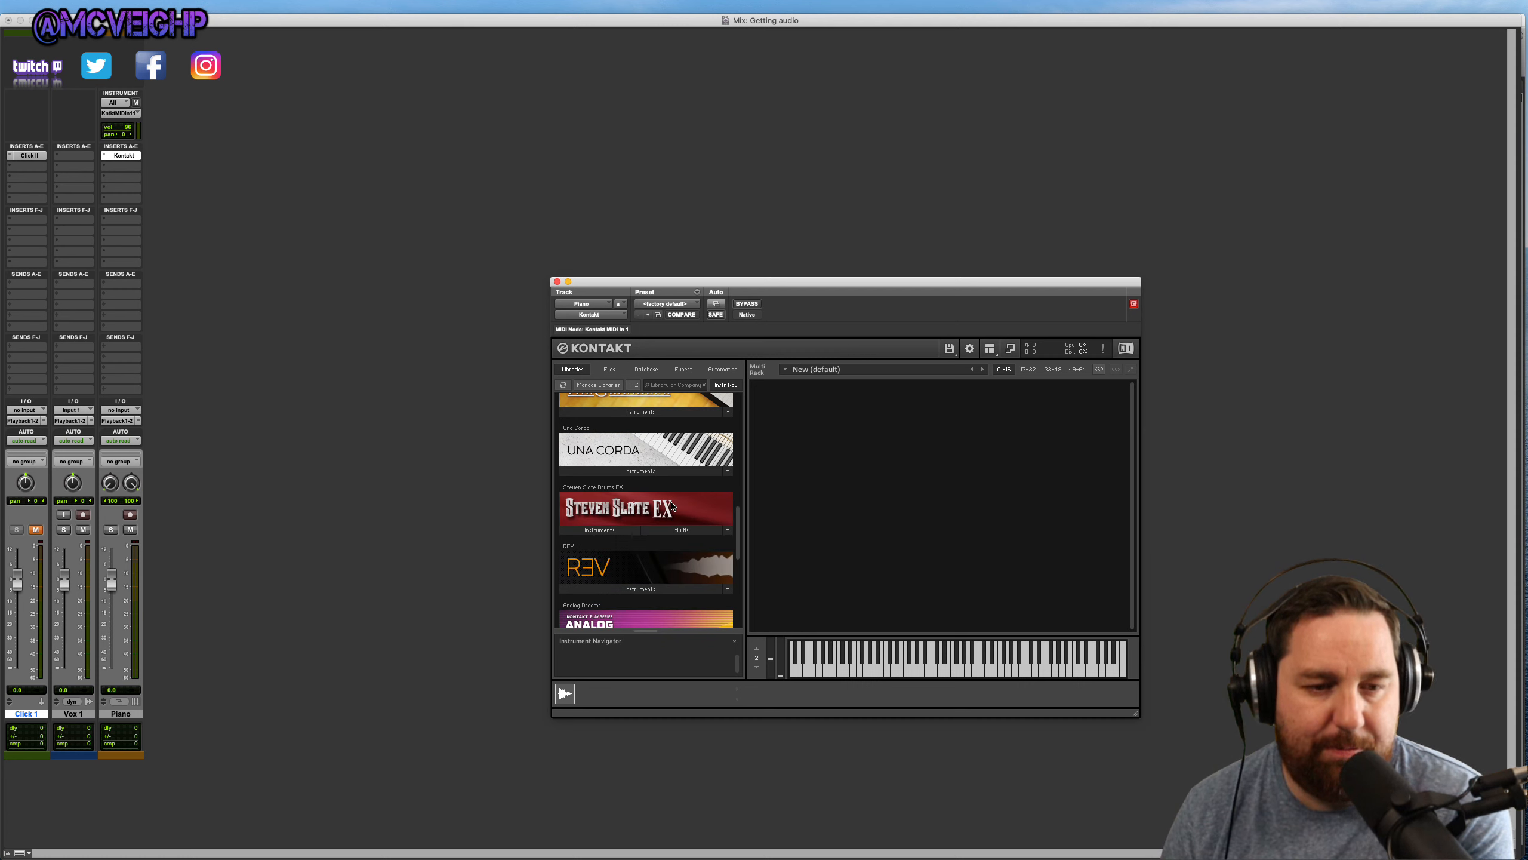
click(635, 470)
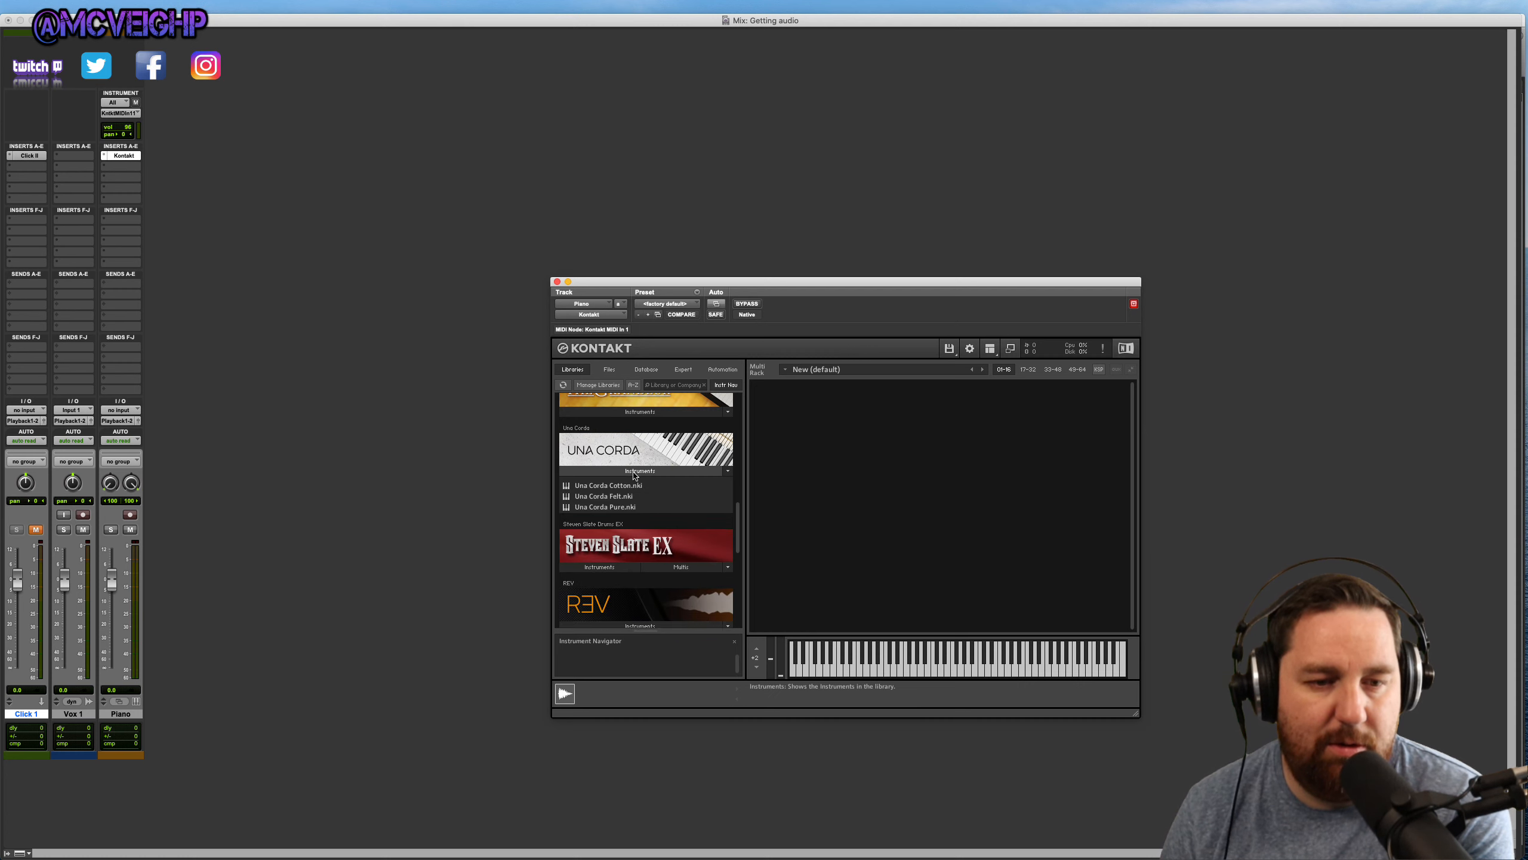
double_click(608, 508)
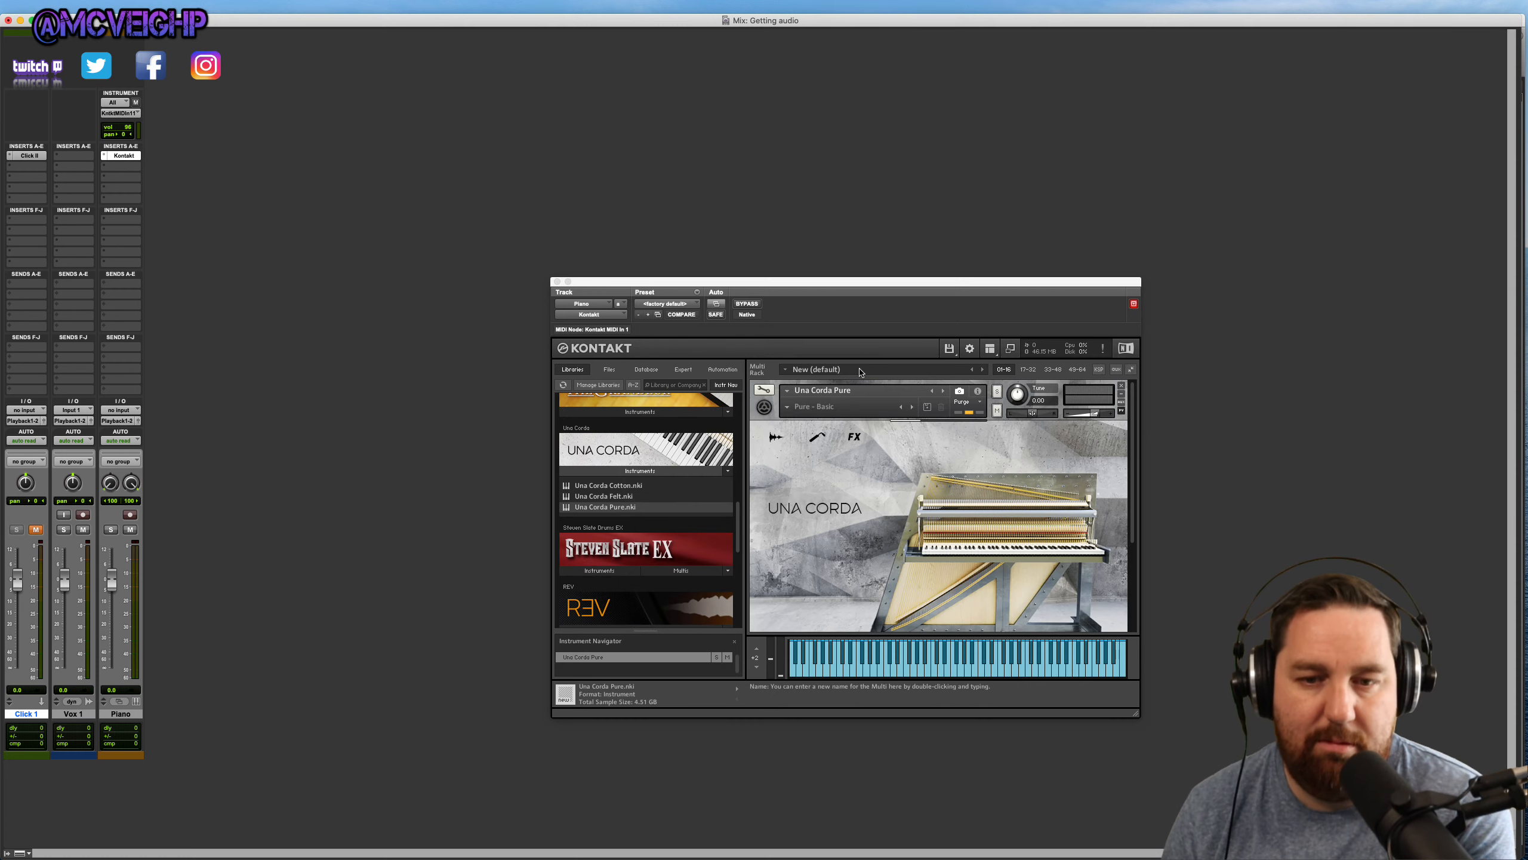
drag(1093, 414, 1095, 418)
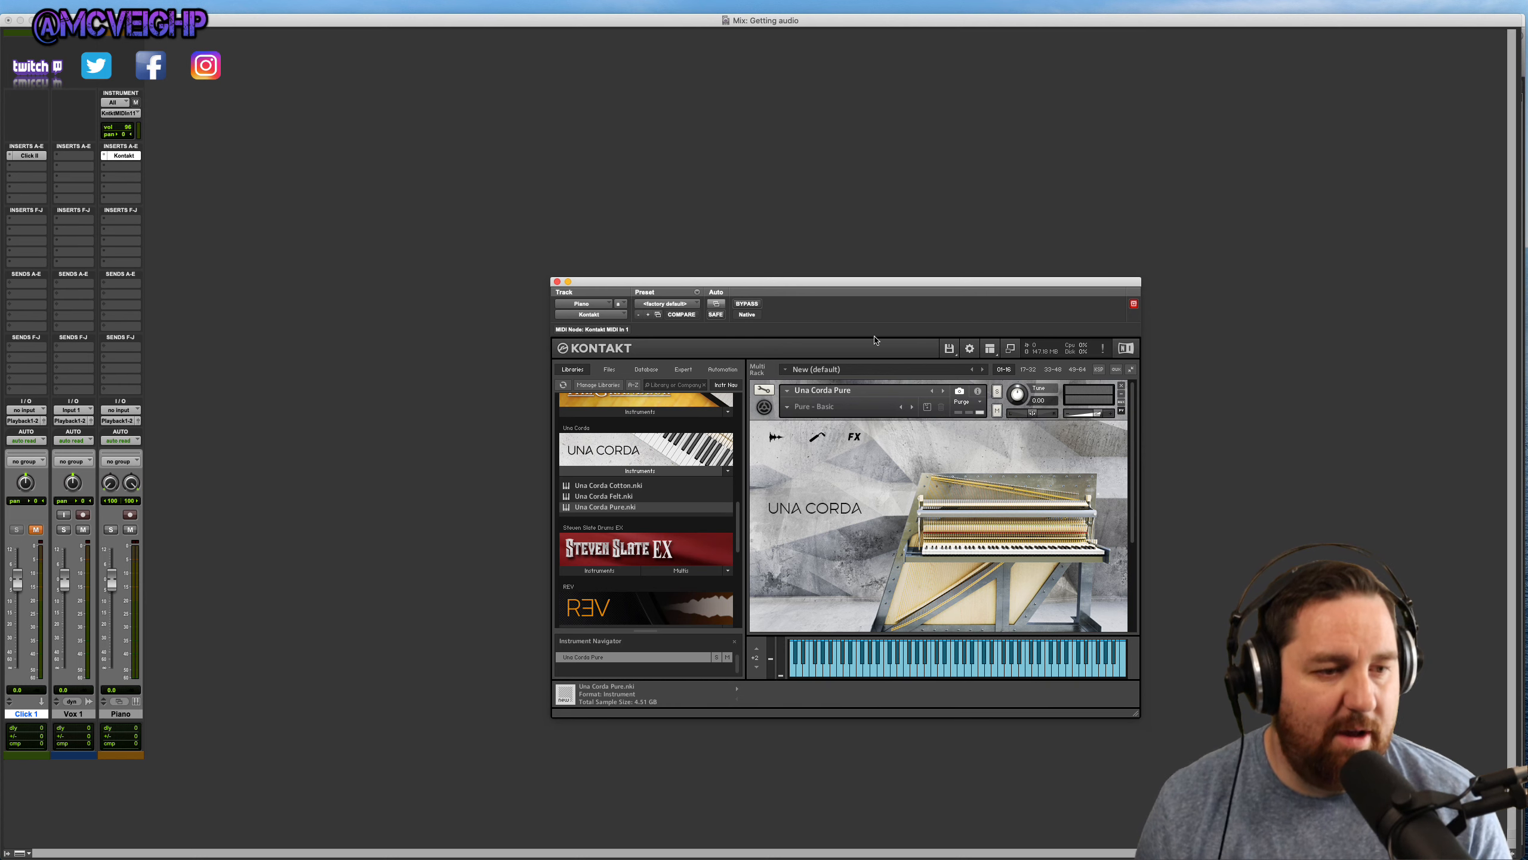
Step: Record-enable the Piano track to test the instrument, and close the Kontakt window
click(130, 514)
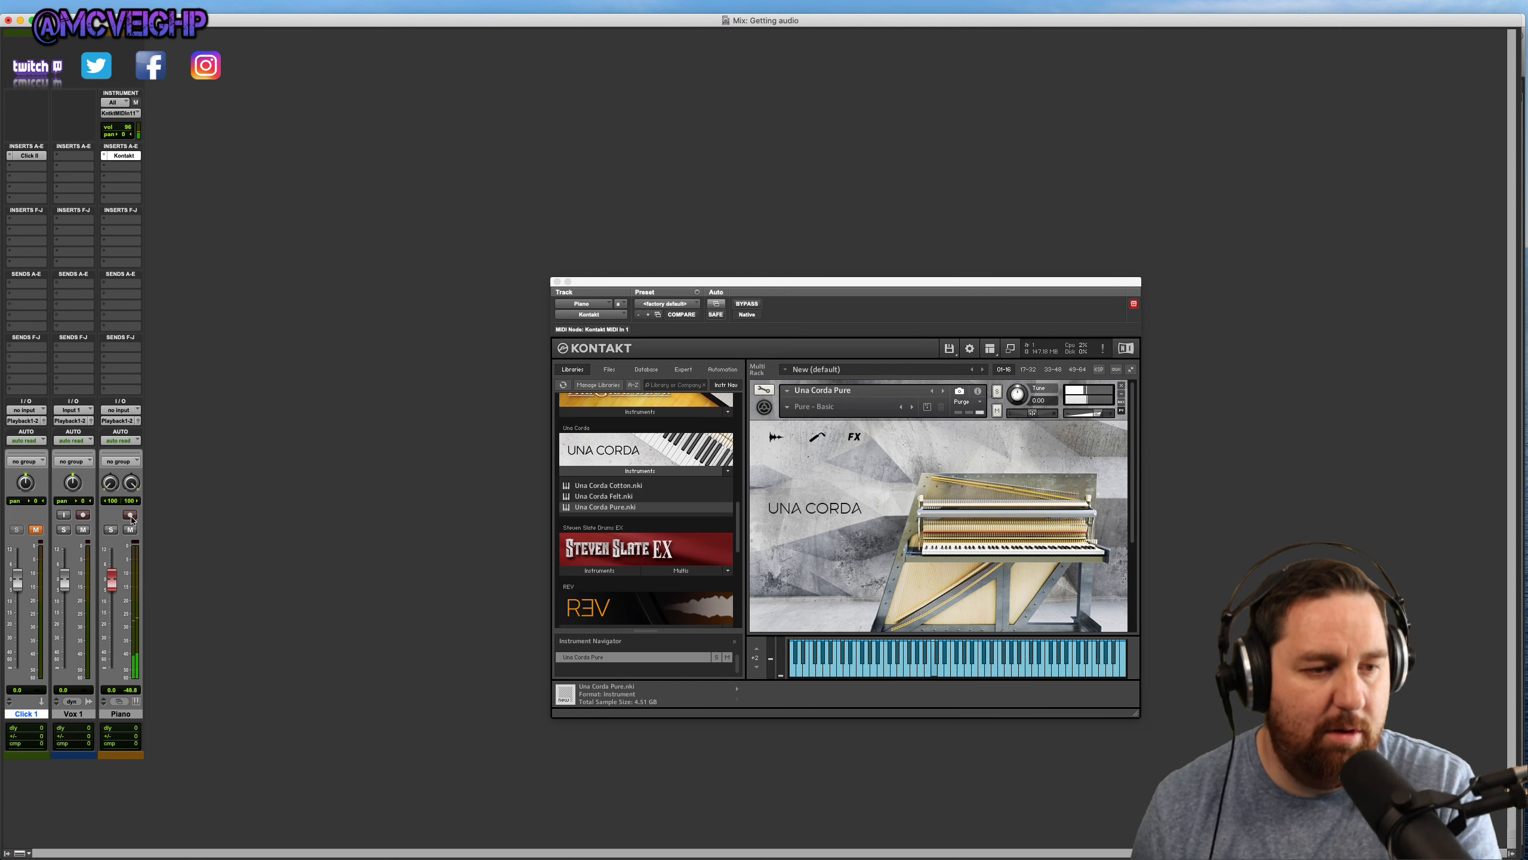
click(130, 515)
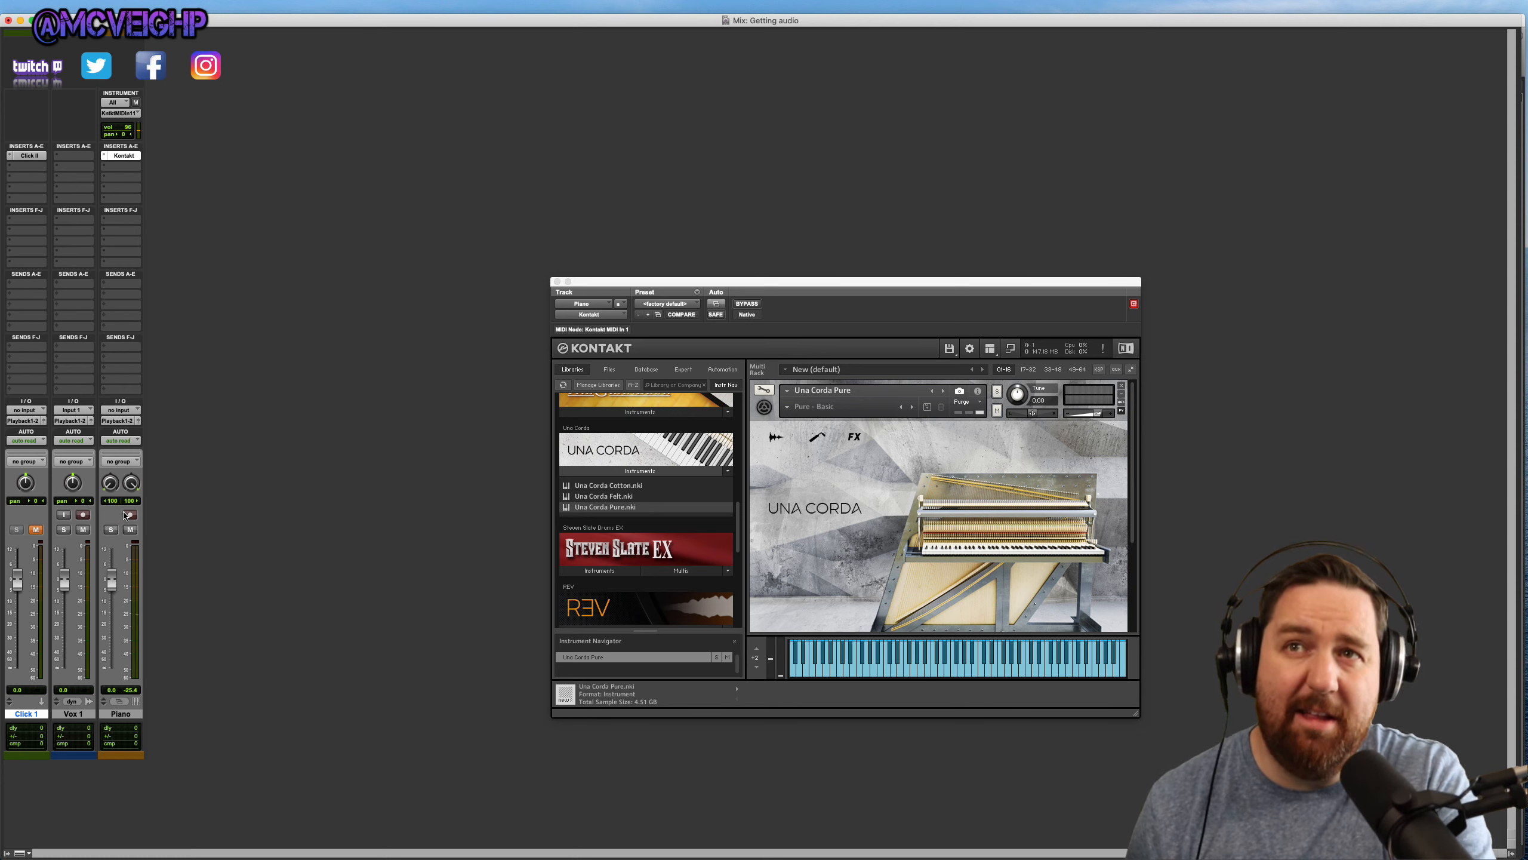
click(130, 514)
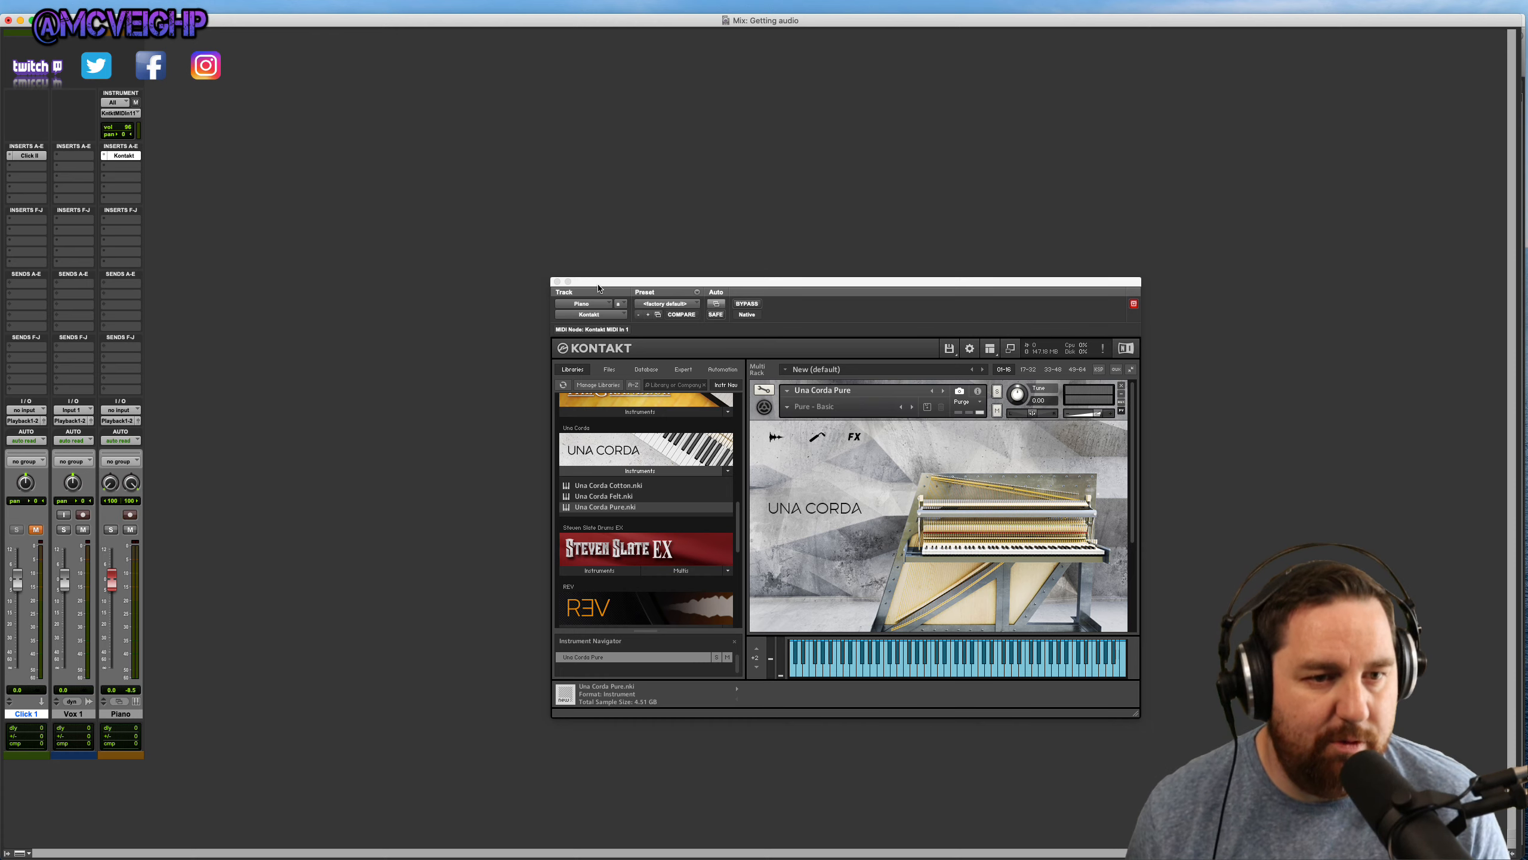
click(557, 282)
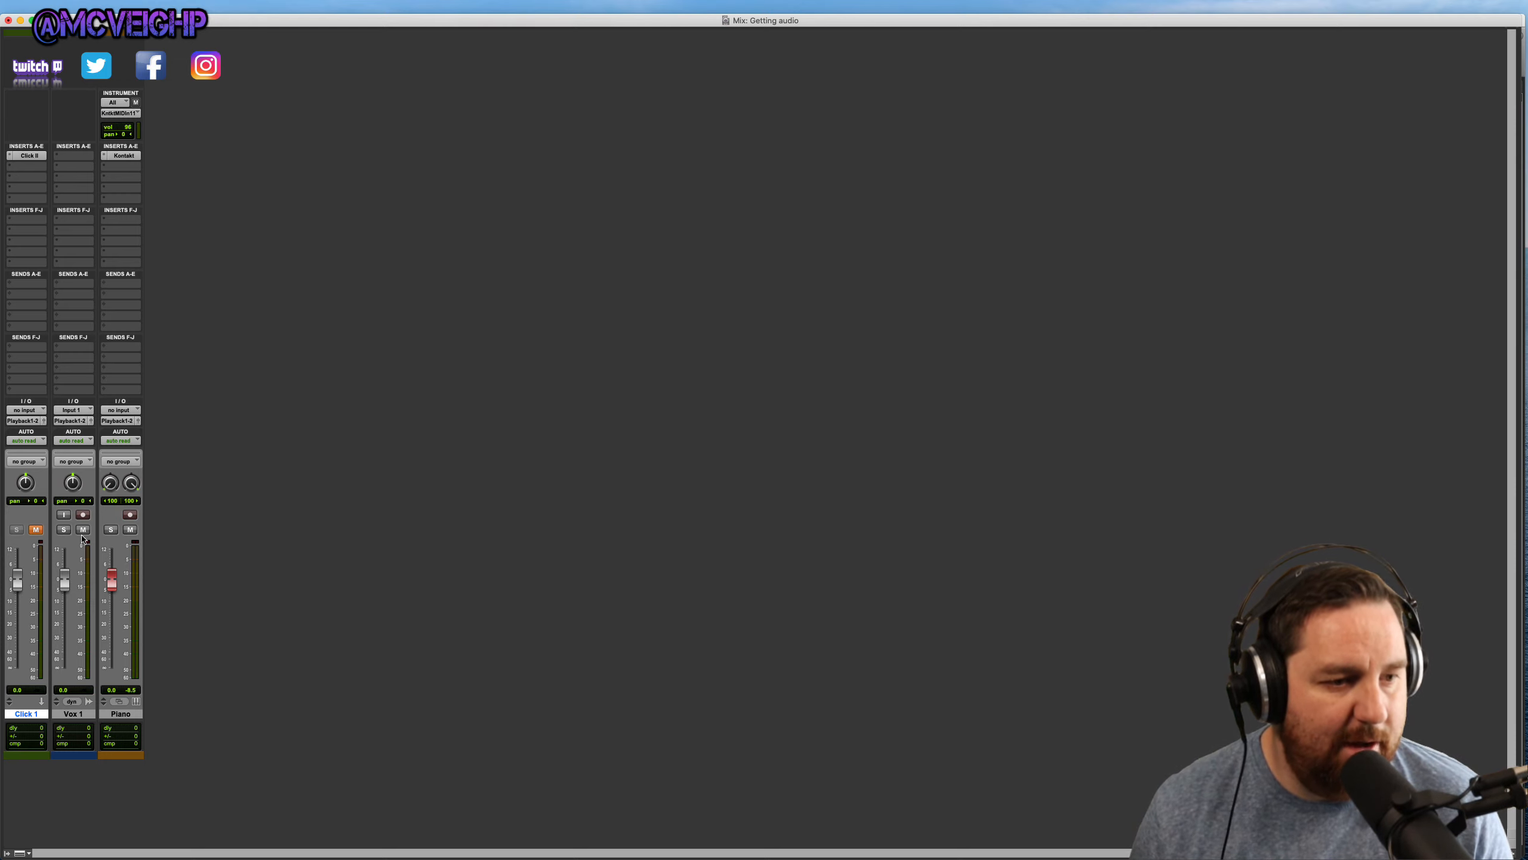
Step: Record-enable Vox 1 instead of Piano and set the Vox 1 input to Input 4 (Mono)
click(79, 715)
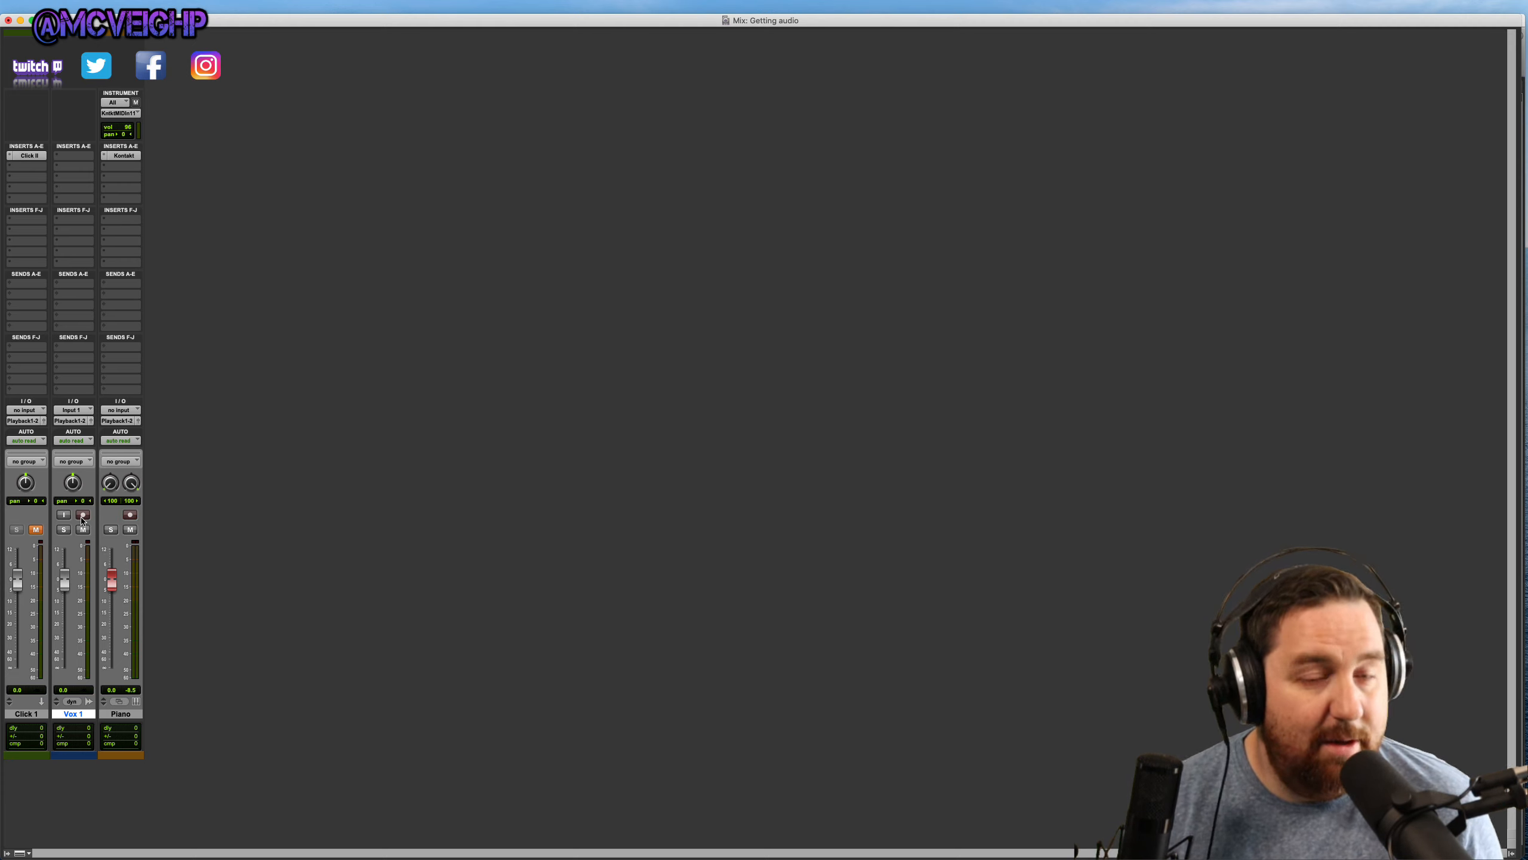
click(129, 515)
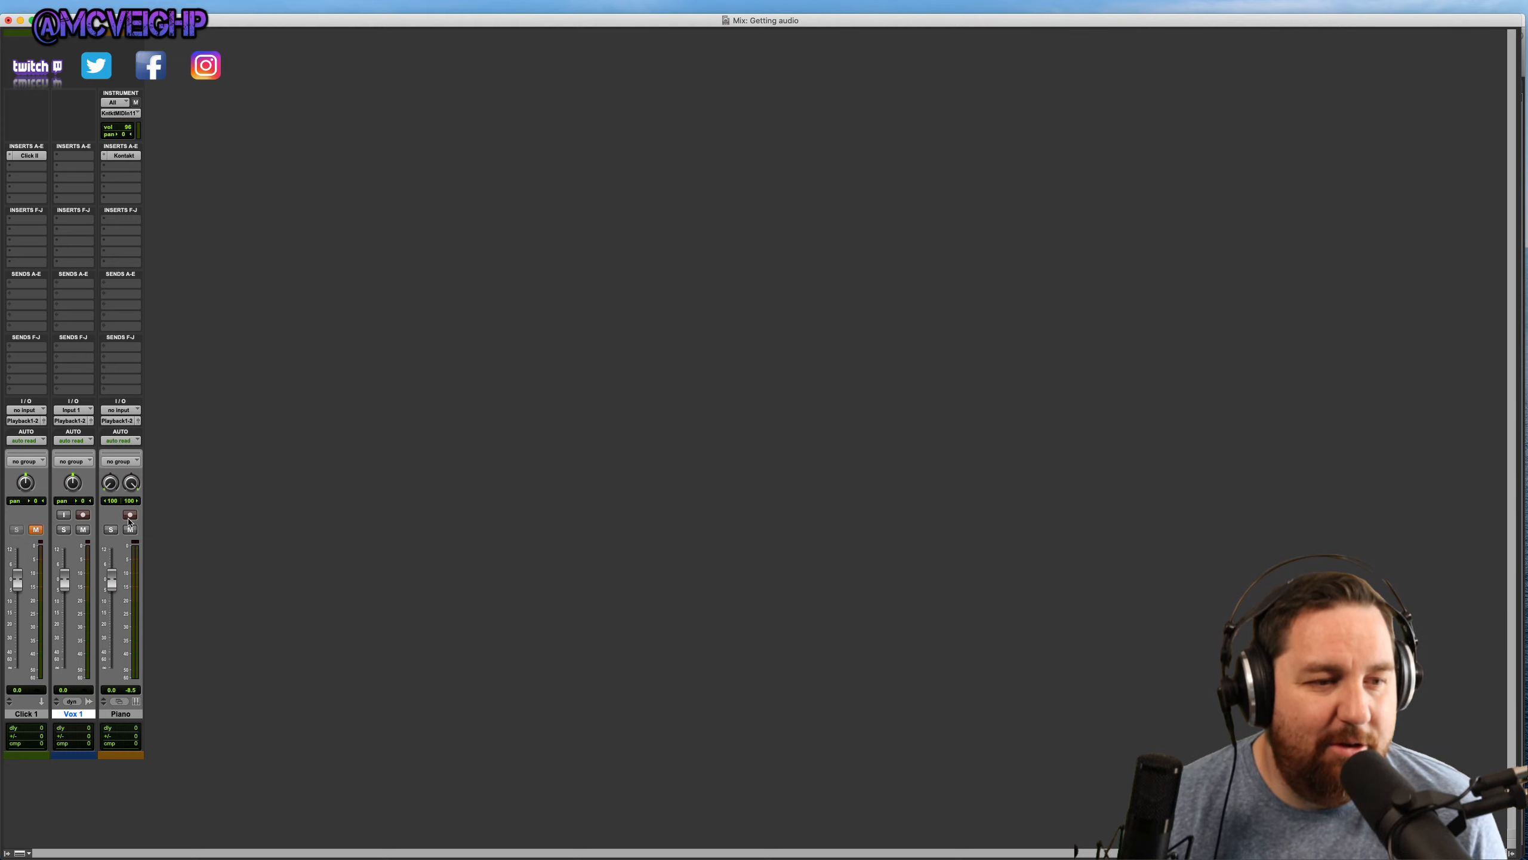
click(83, 515)
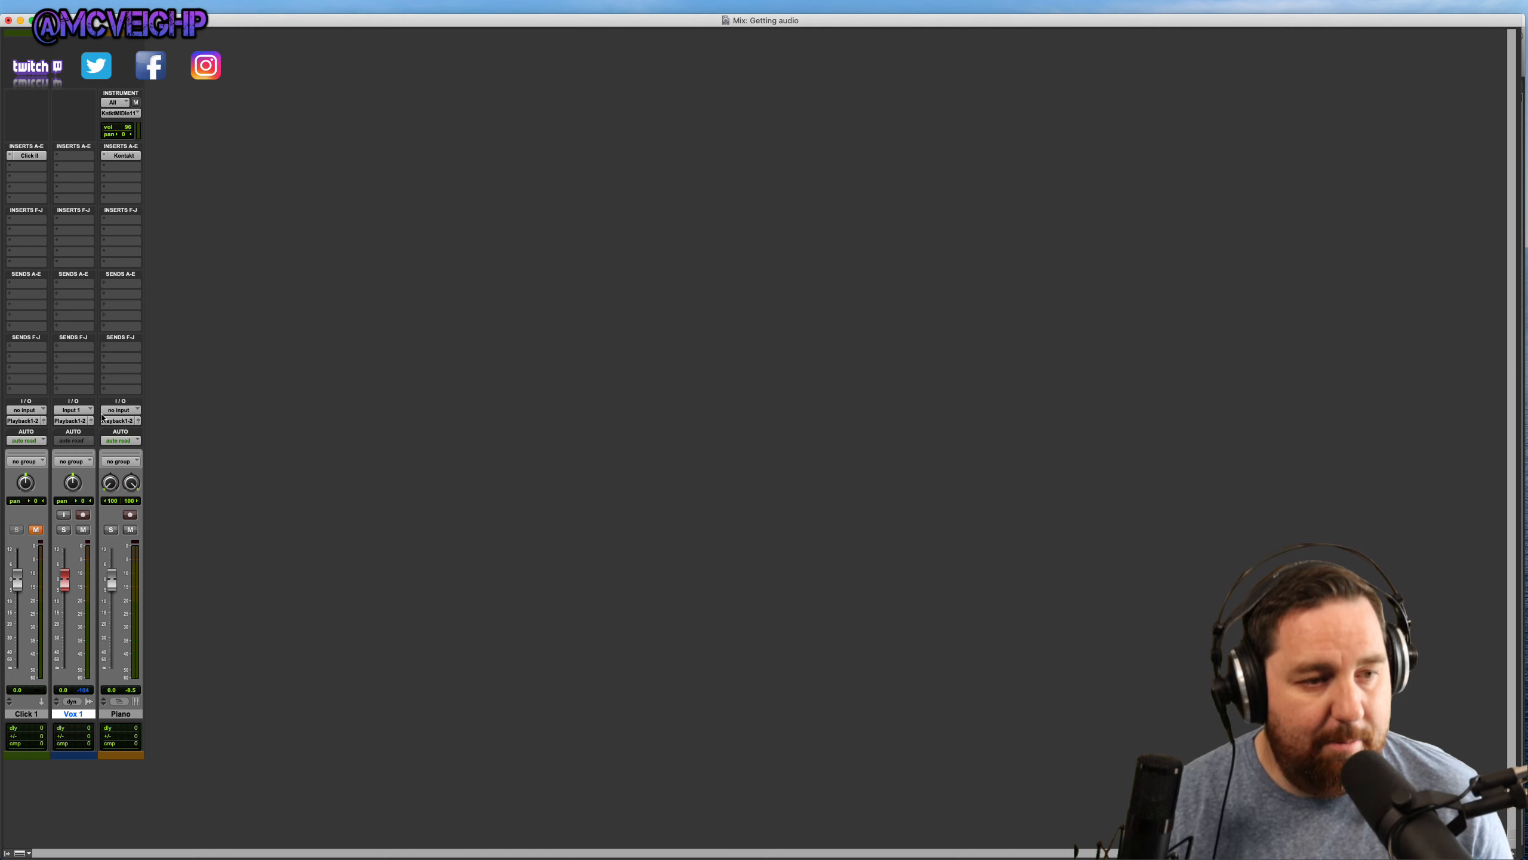
click(73, 410)
mouse_move(73, 410)
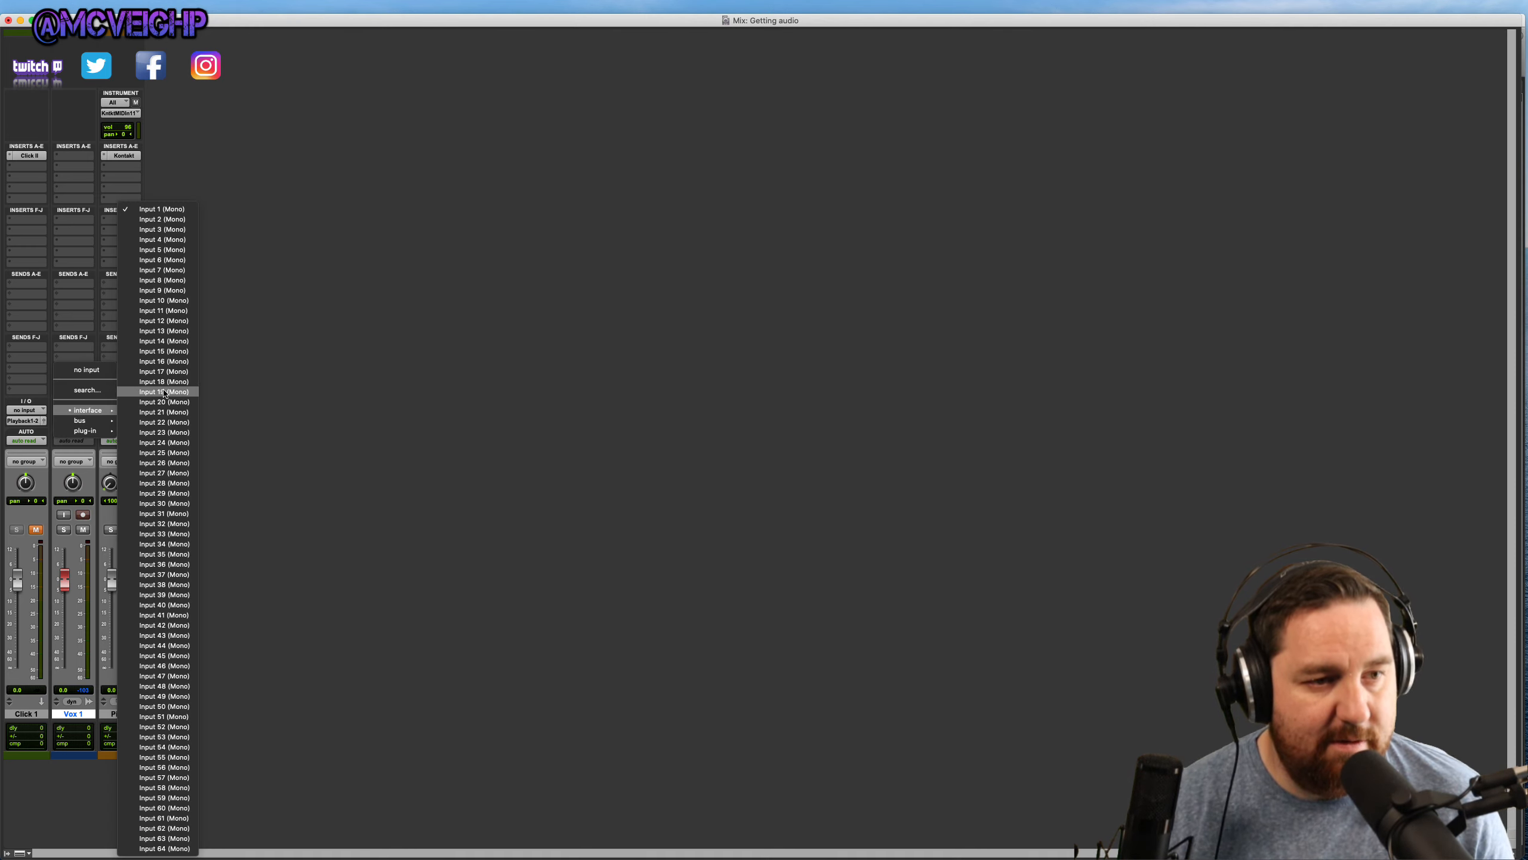
click(176, 242)
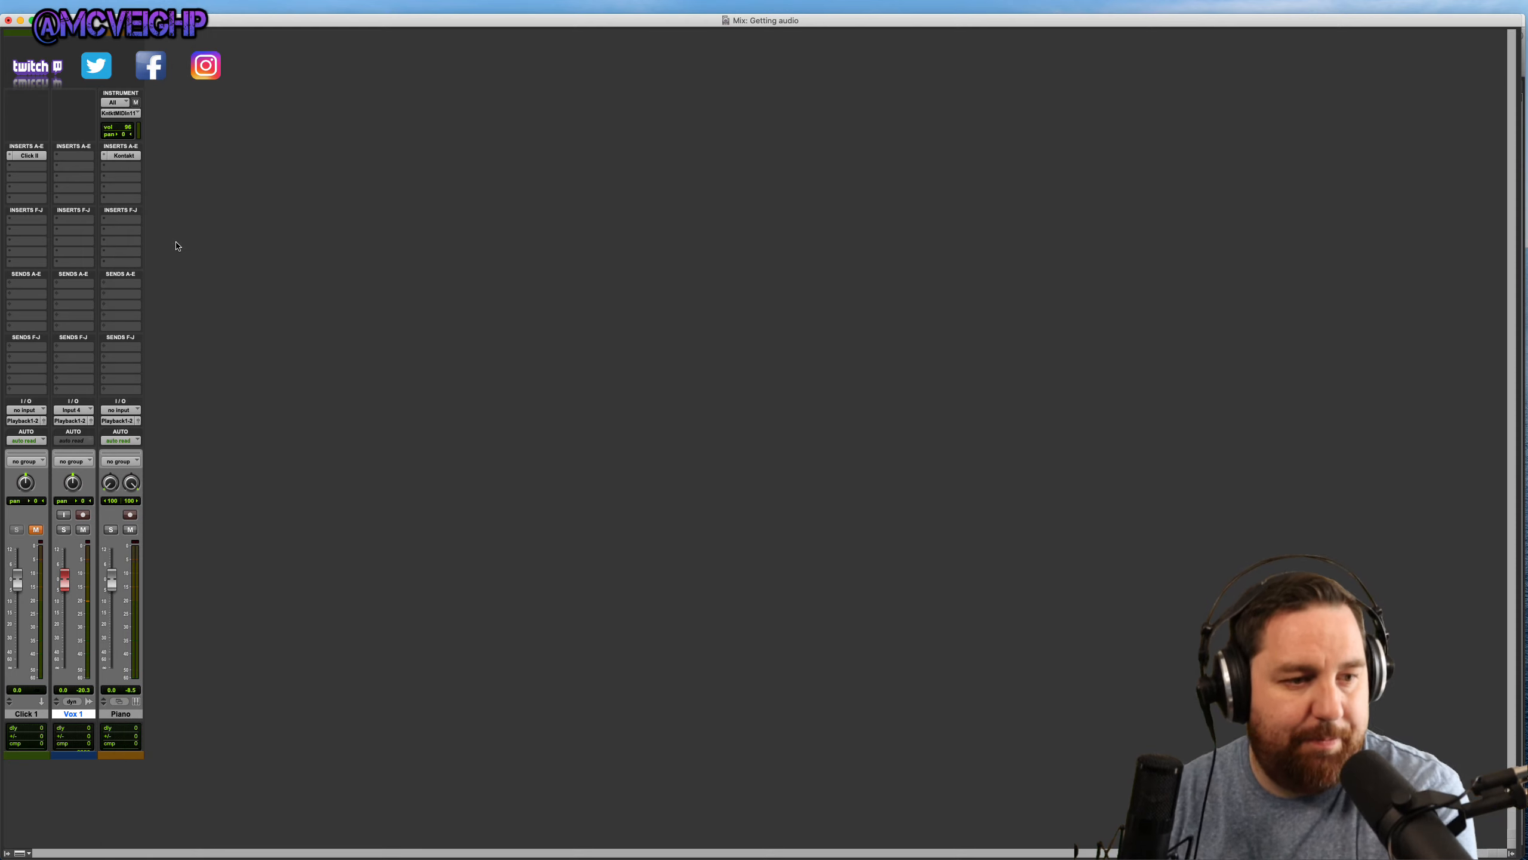
click(83, 514)
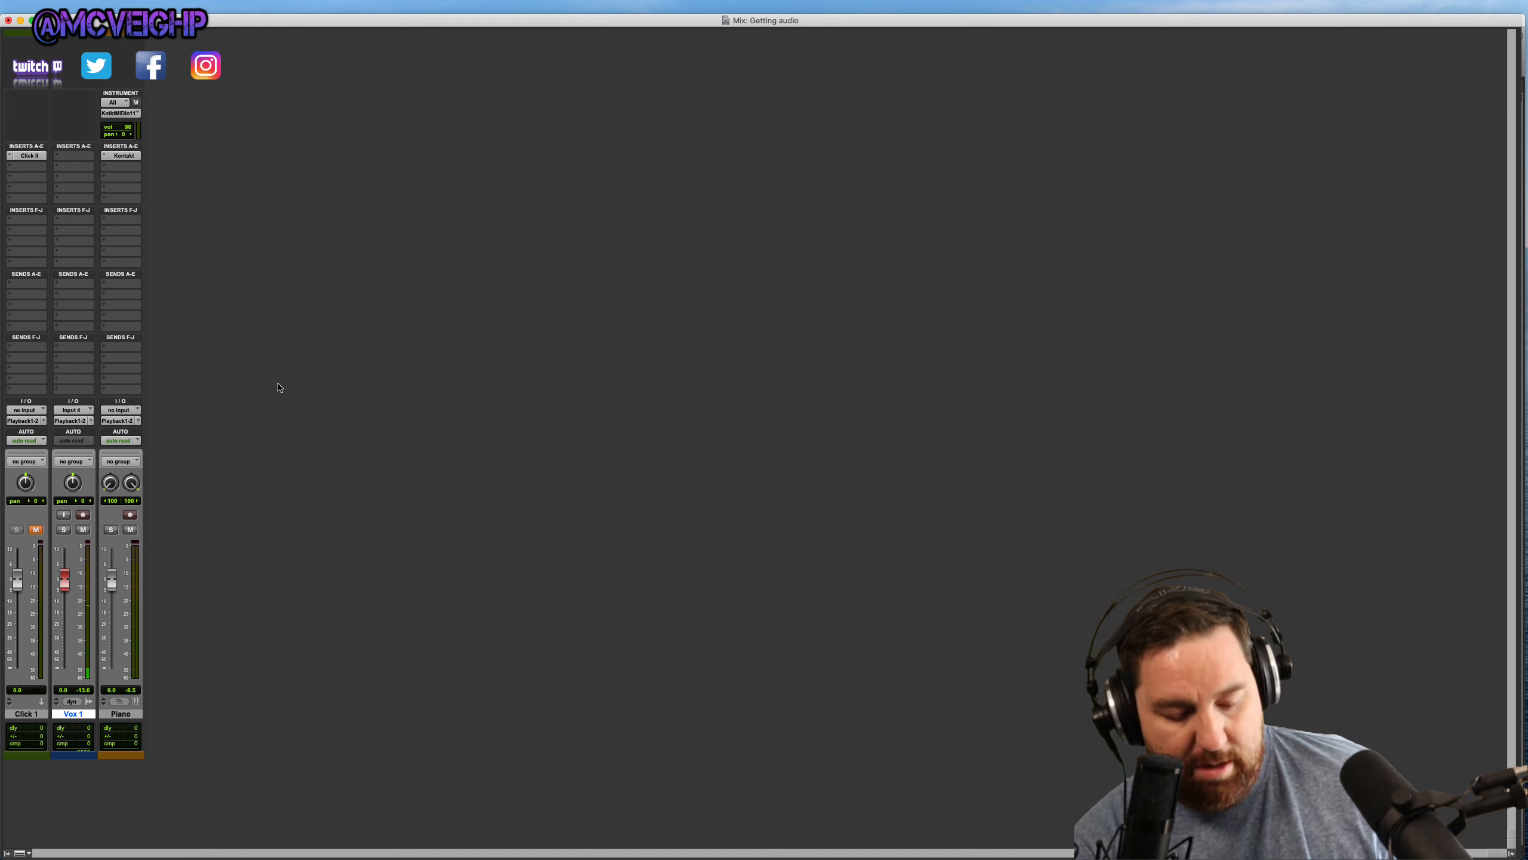
Step: Unmute the Click 1 track in the Edit window and start recording on Vox 1
key(super+equal)
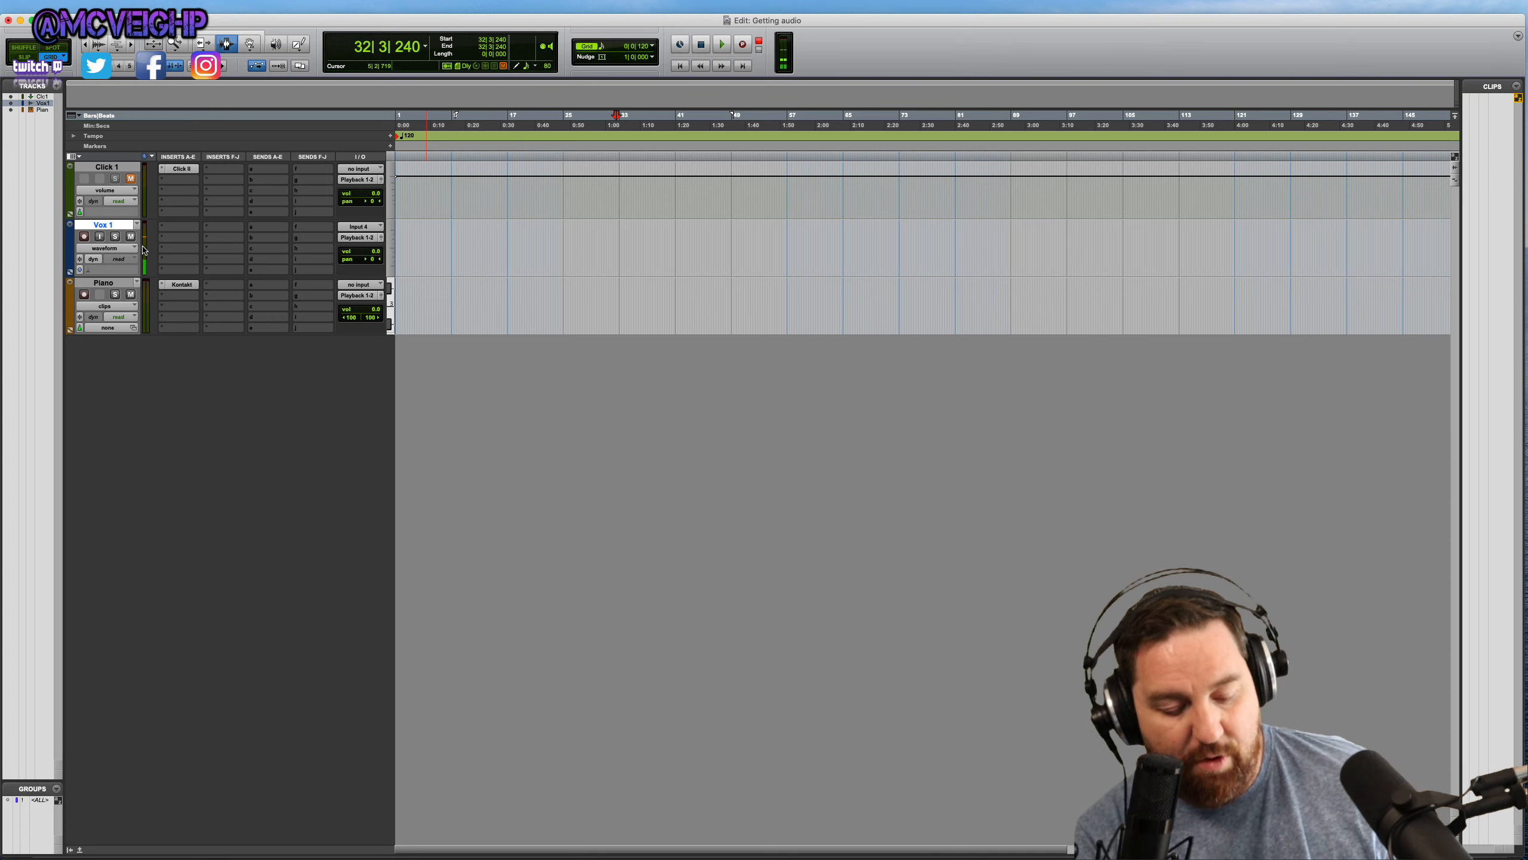
key(super+equal)
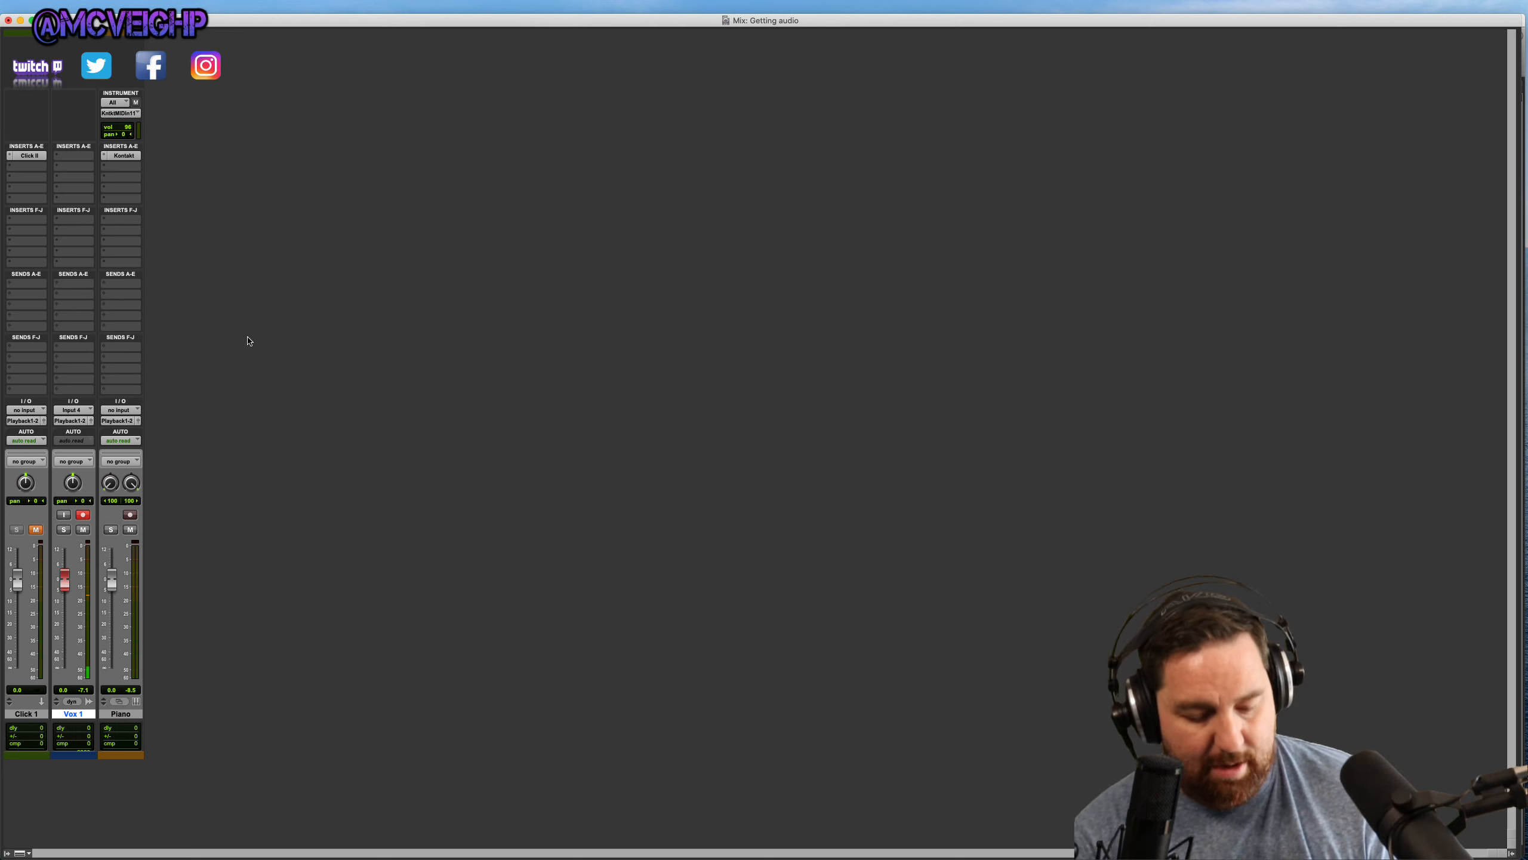
key(super+equal)
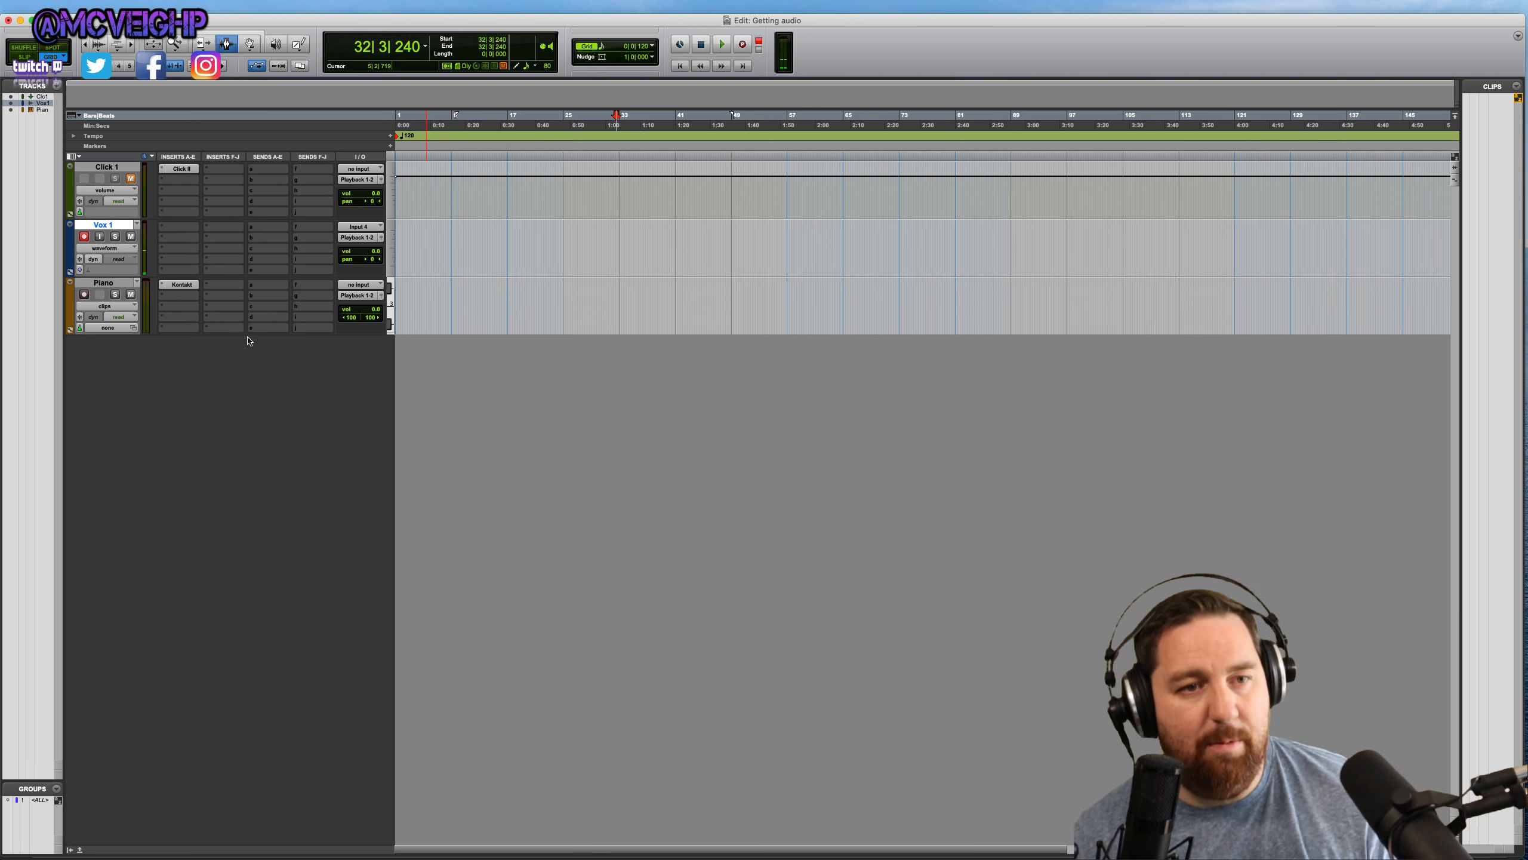
click(130, 180)
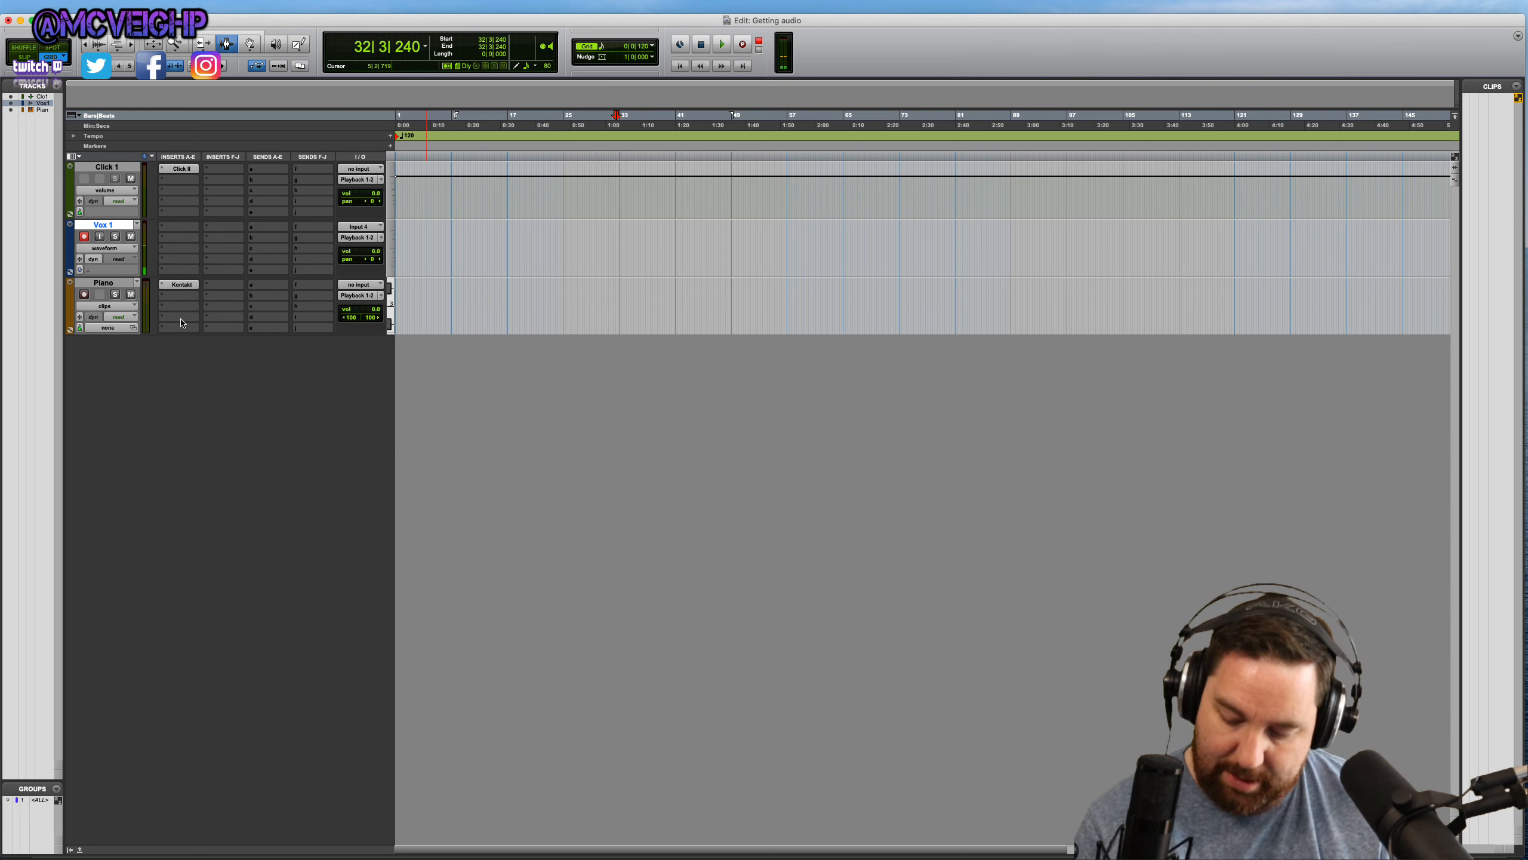
key(super+space)
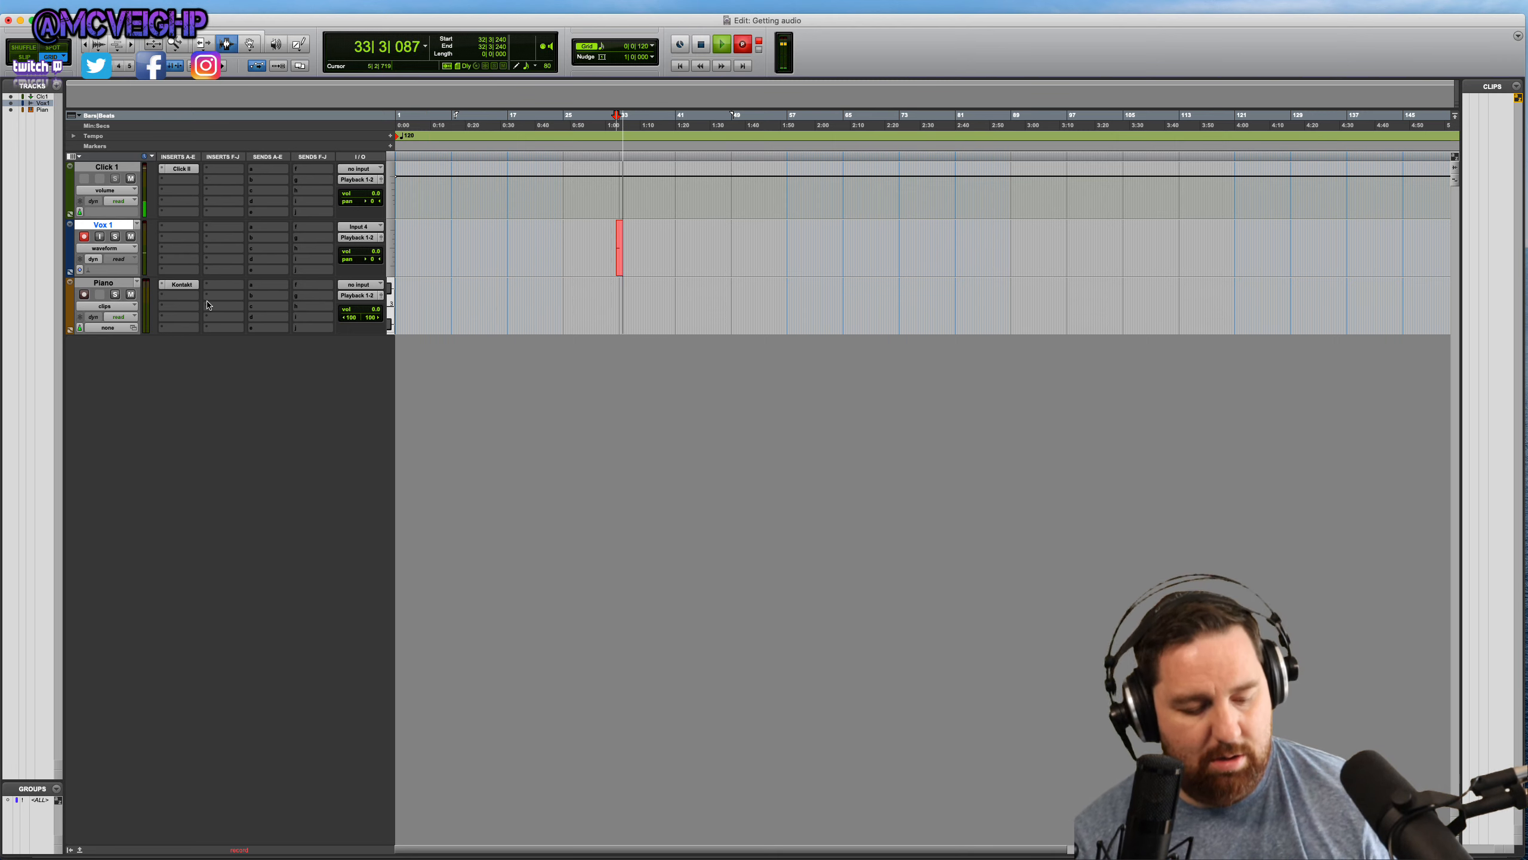
Step: Stop recording, undo the Vox 1 take and return to the start of the session
key(space)
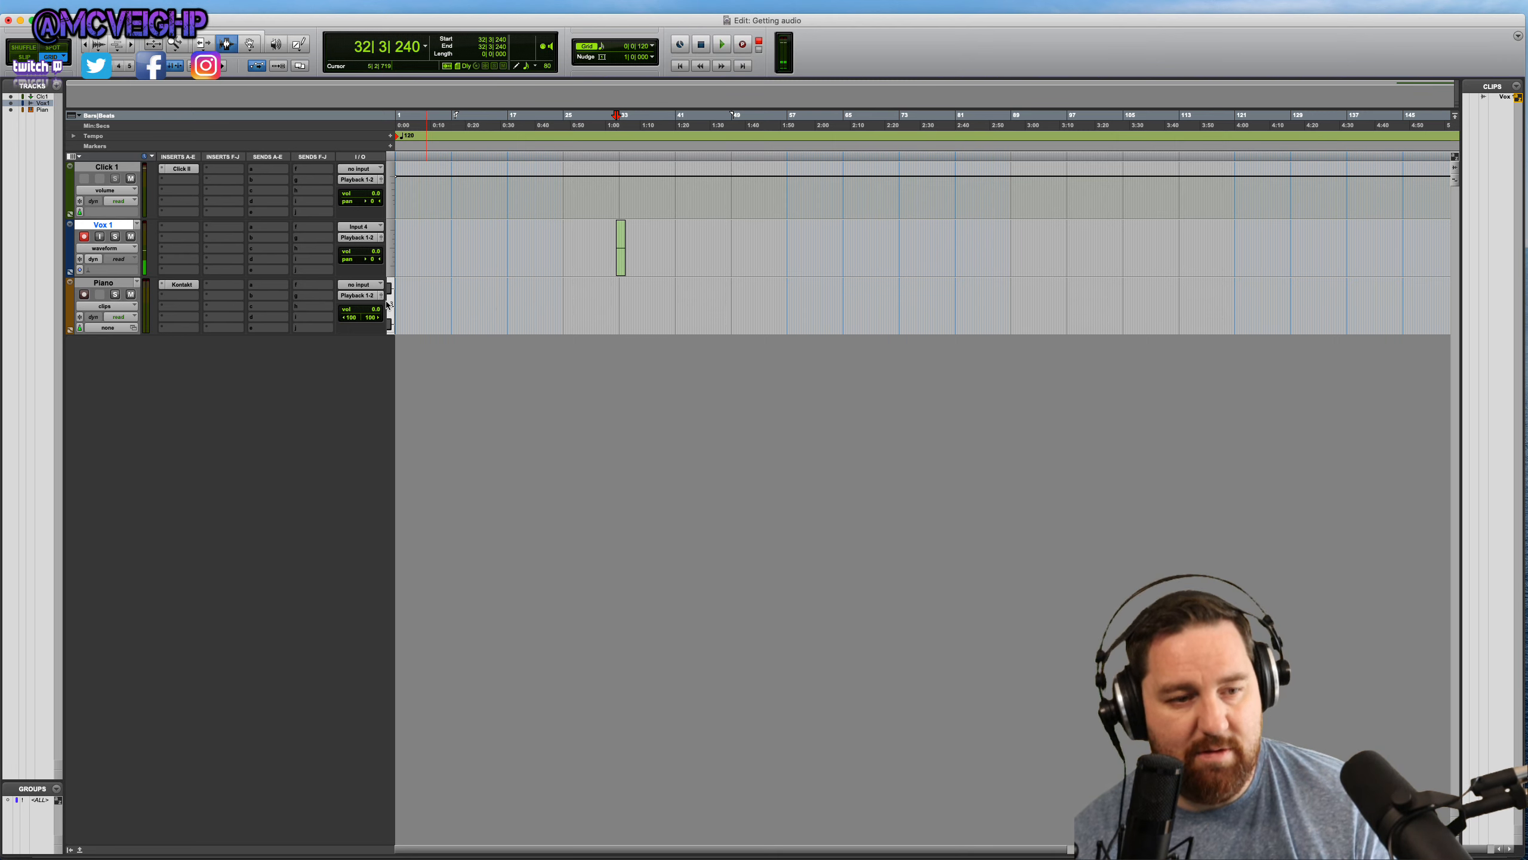
key(super+z)
key(Return)
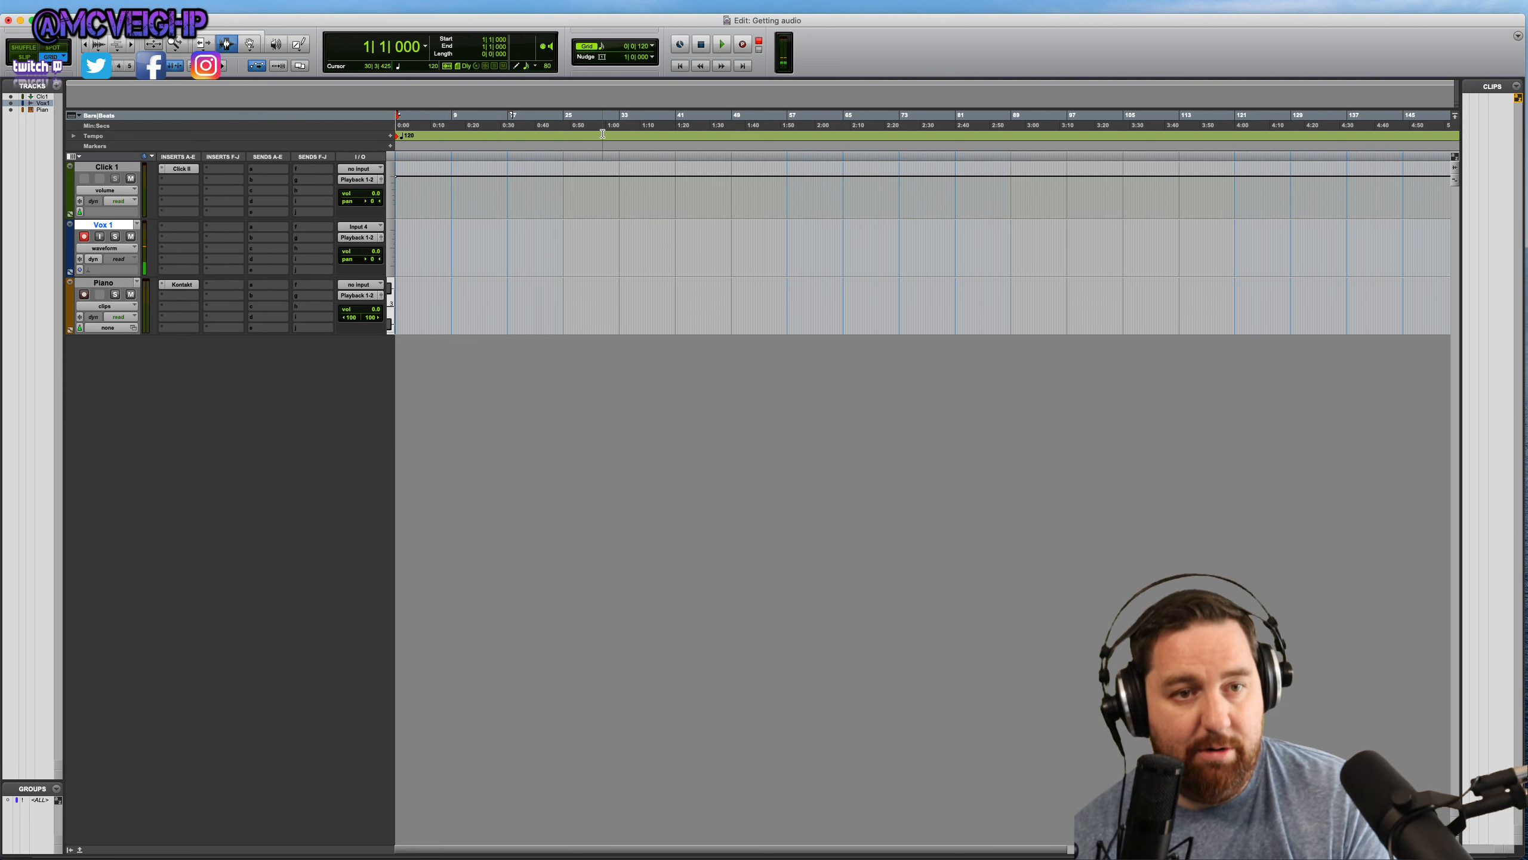
Step: Set the tempo at the start of the session to 100 BPM
double_click(399, 138)
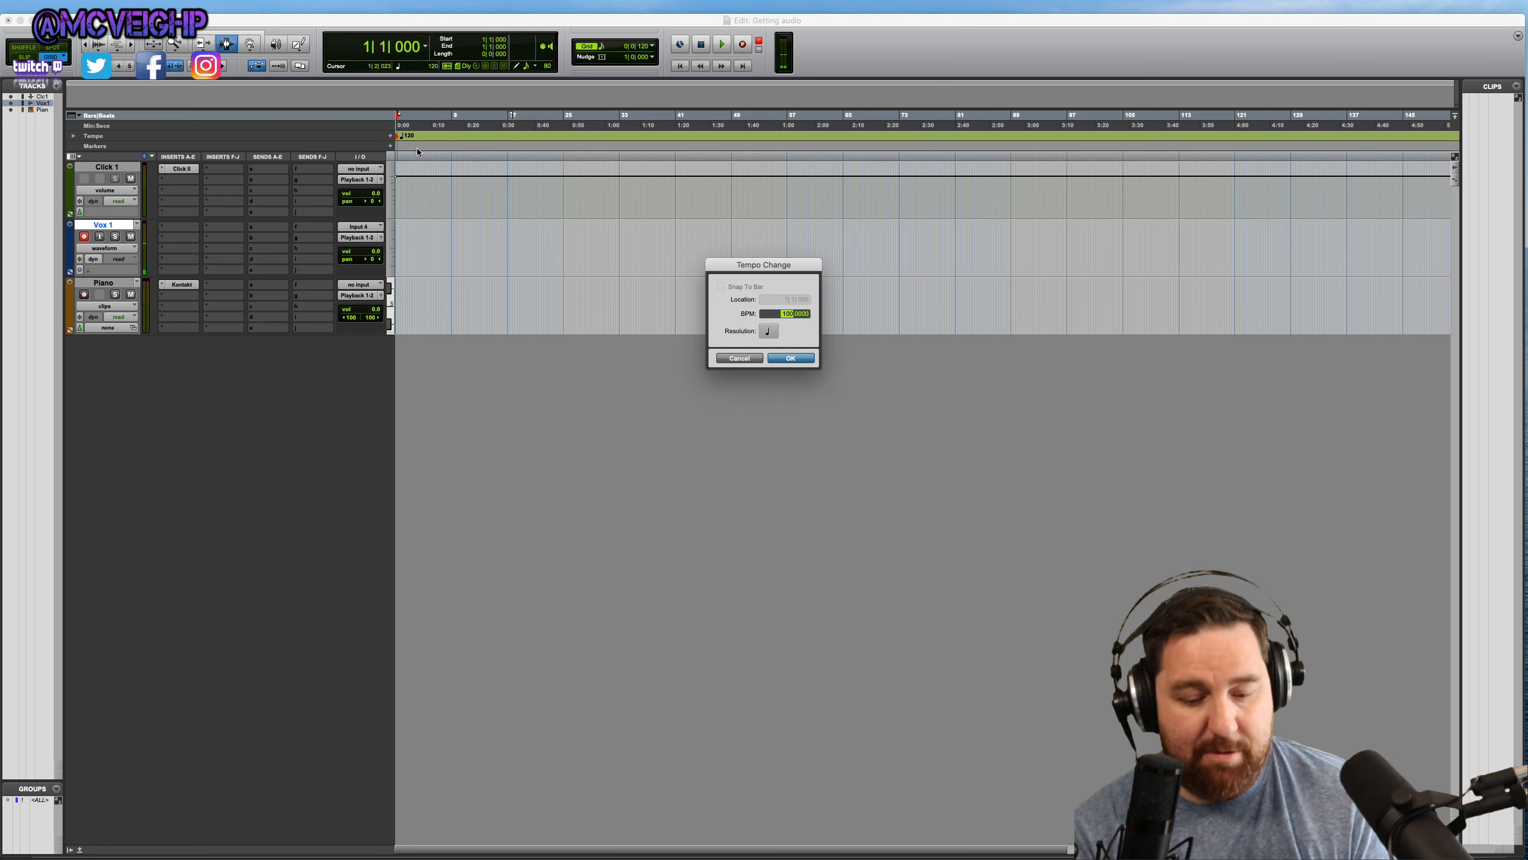
key(Return)
Step: Play from the session start and record a short test take on Vox 1 with the click running, then stop
key(space)
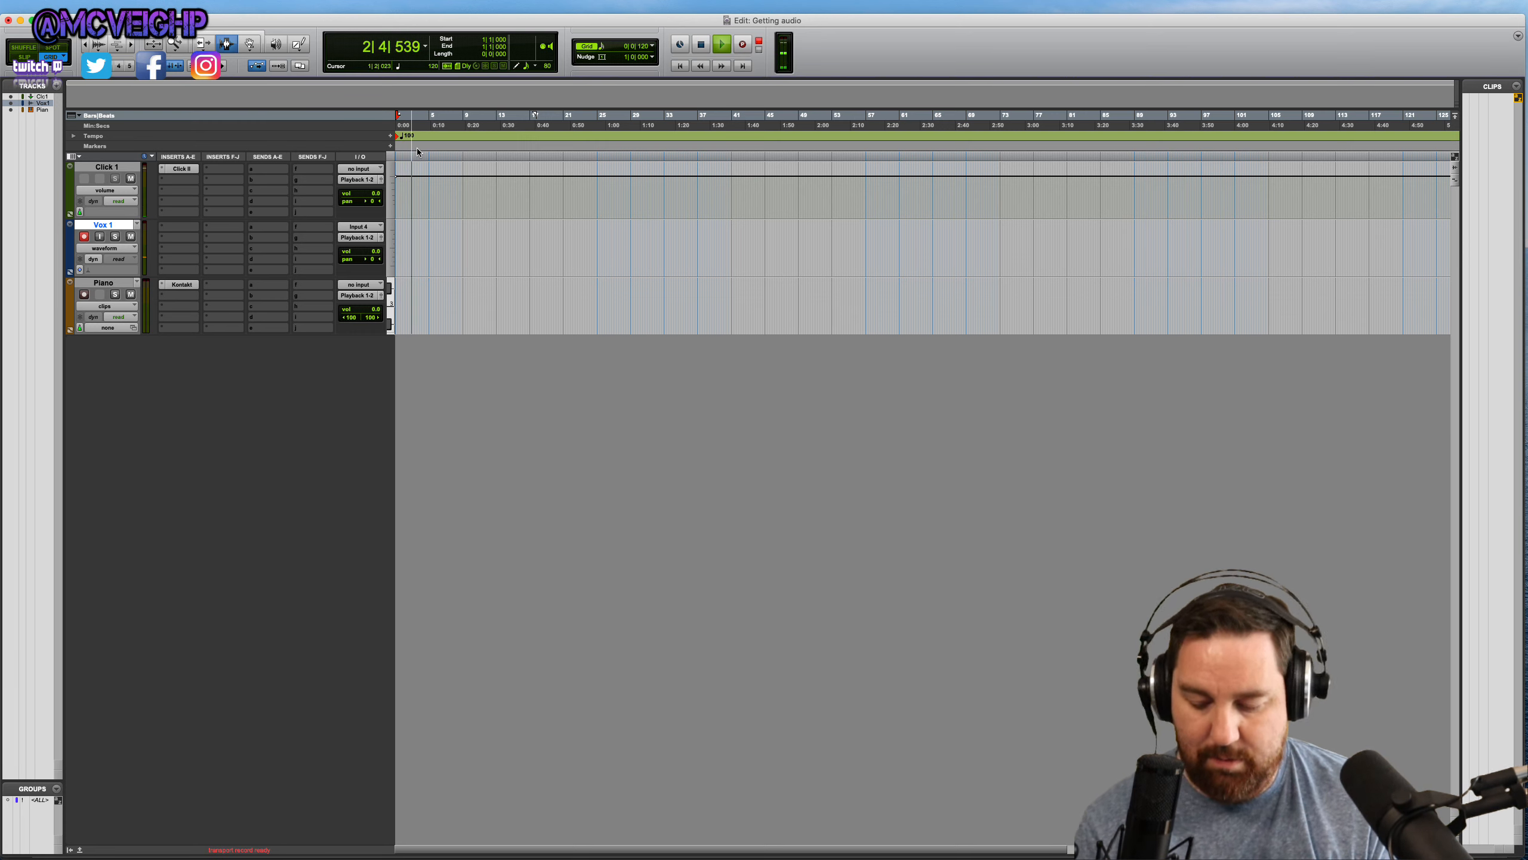
key(super+space)
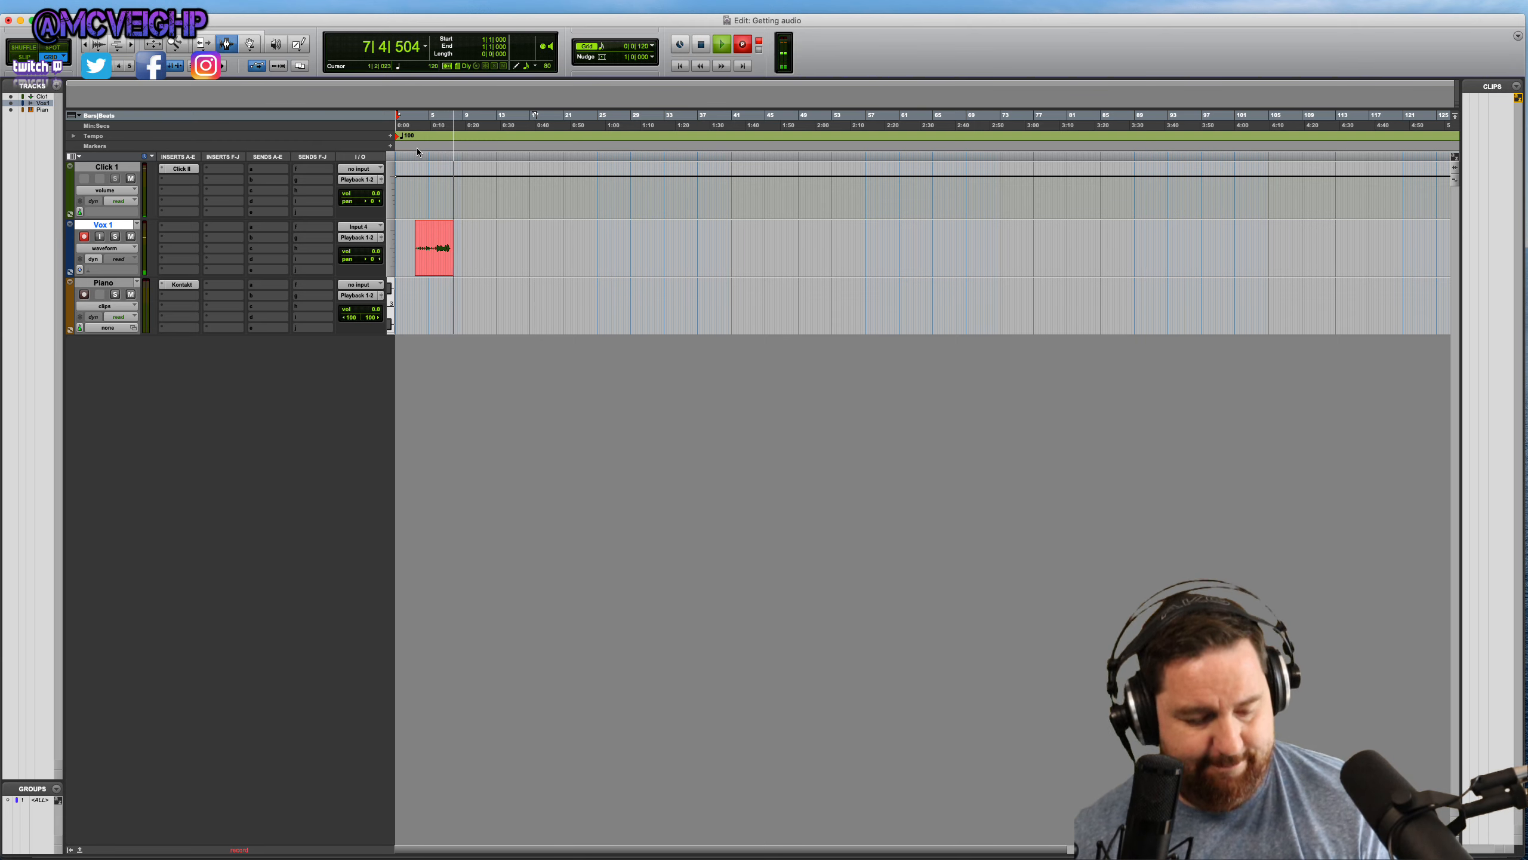
key(space)
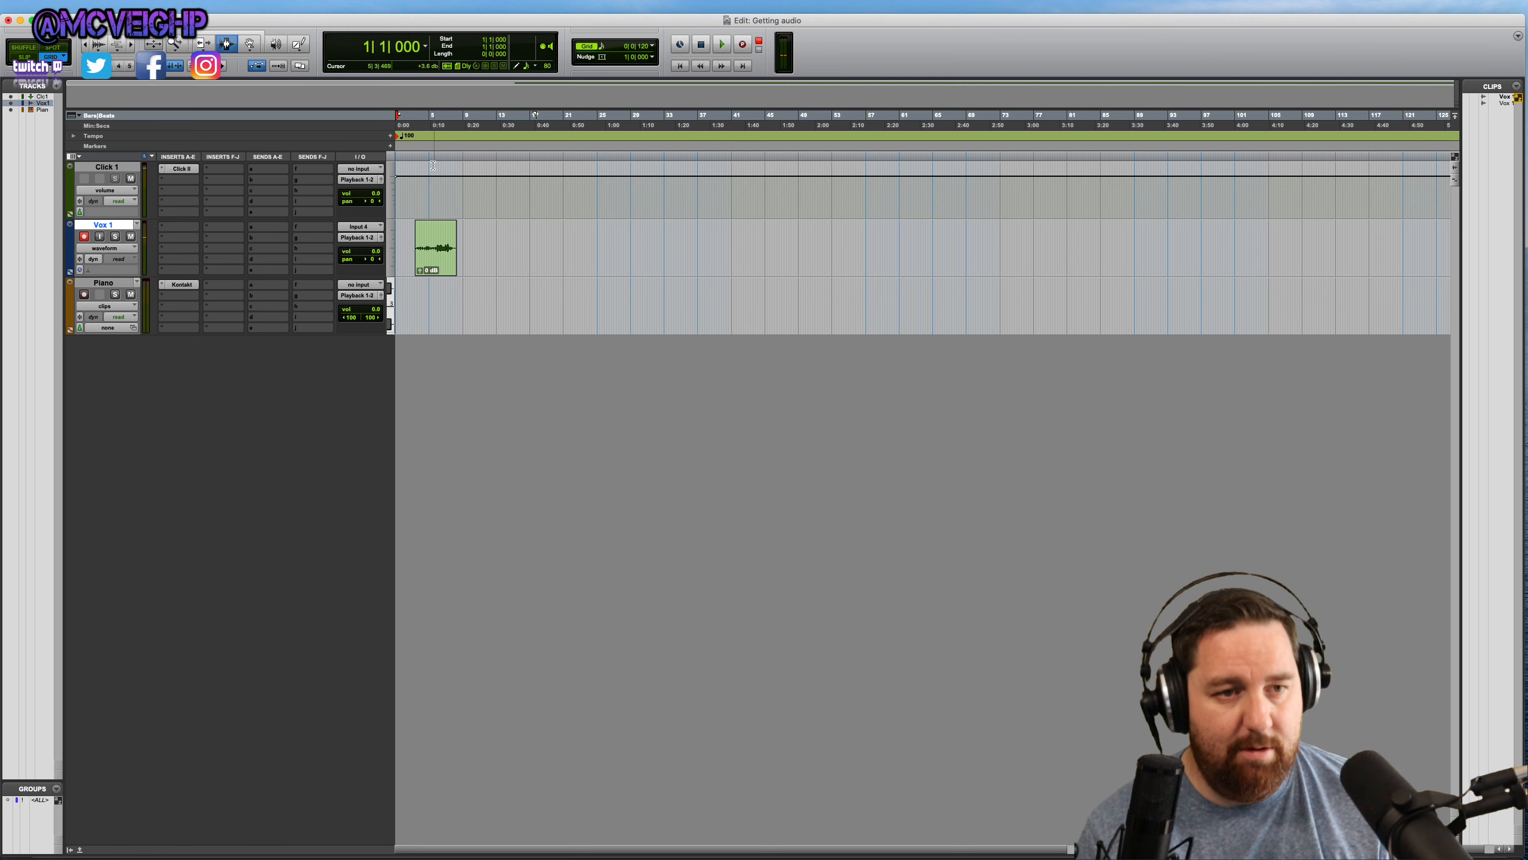
Step: Mute Click 1 and play back the Vox 1 test take from about bar 3
click(416, 193)
click(129, 179)
key(space)
click(85, 236)
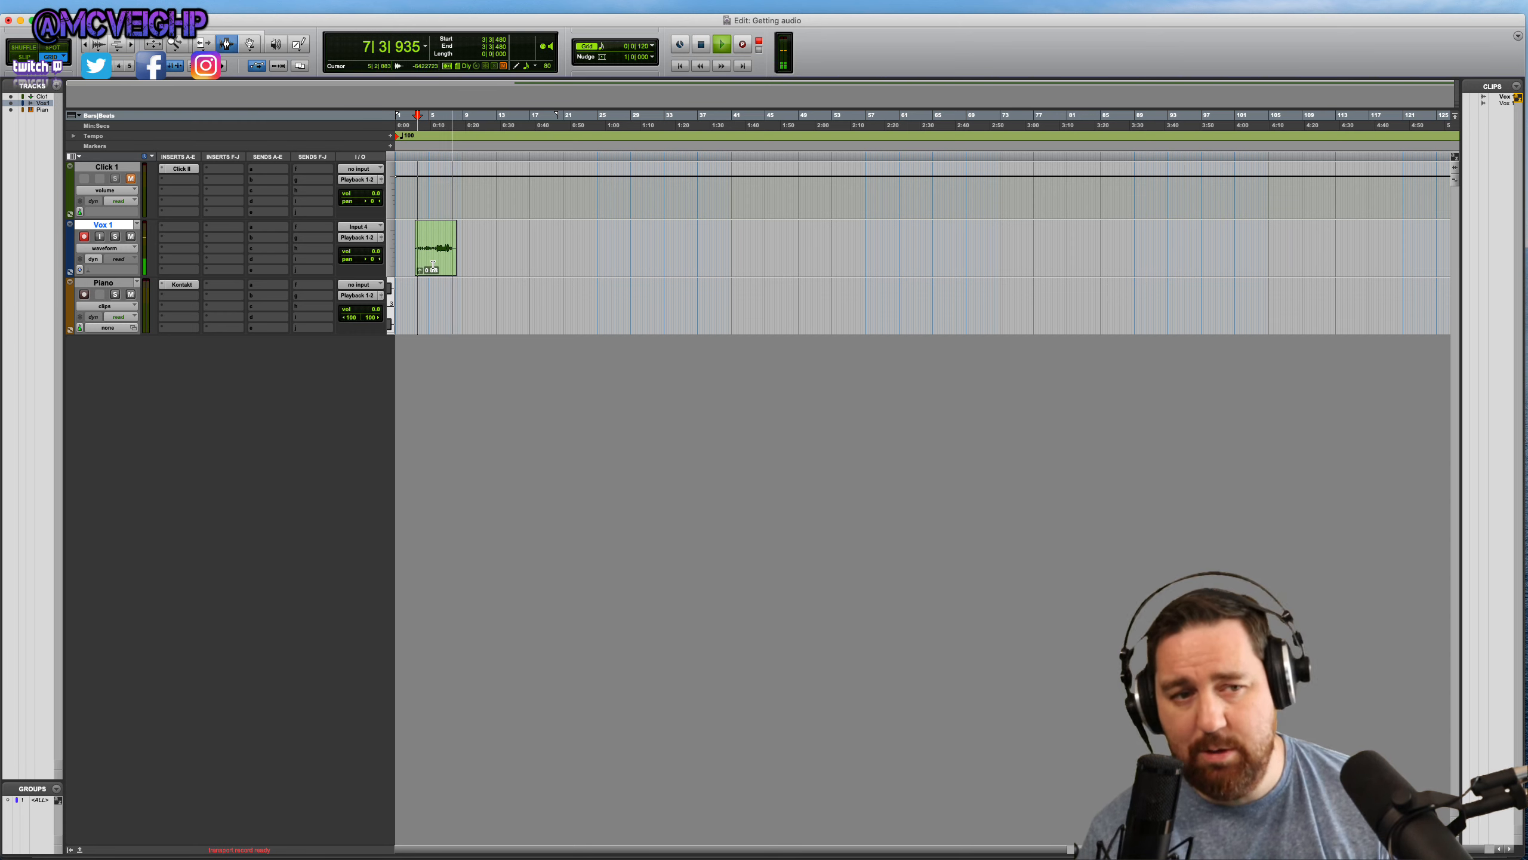
key(space)
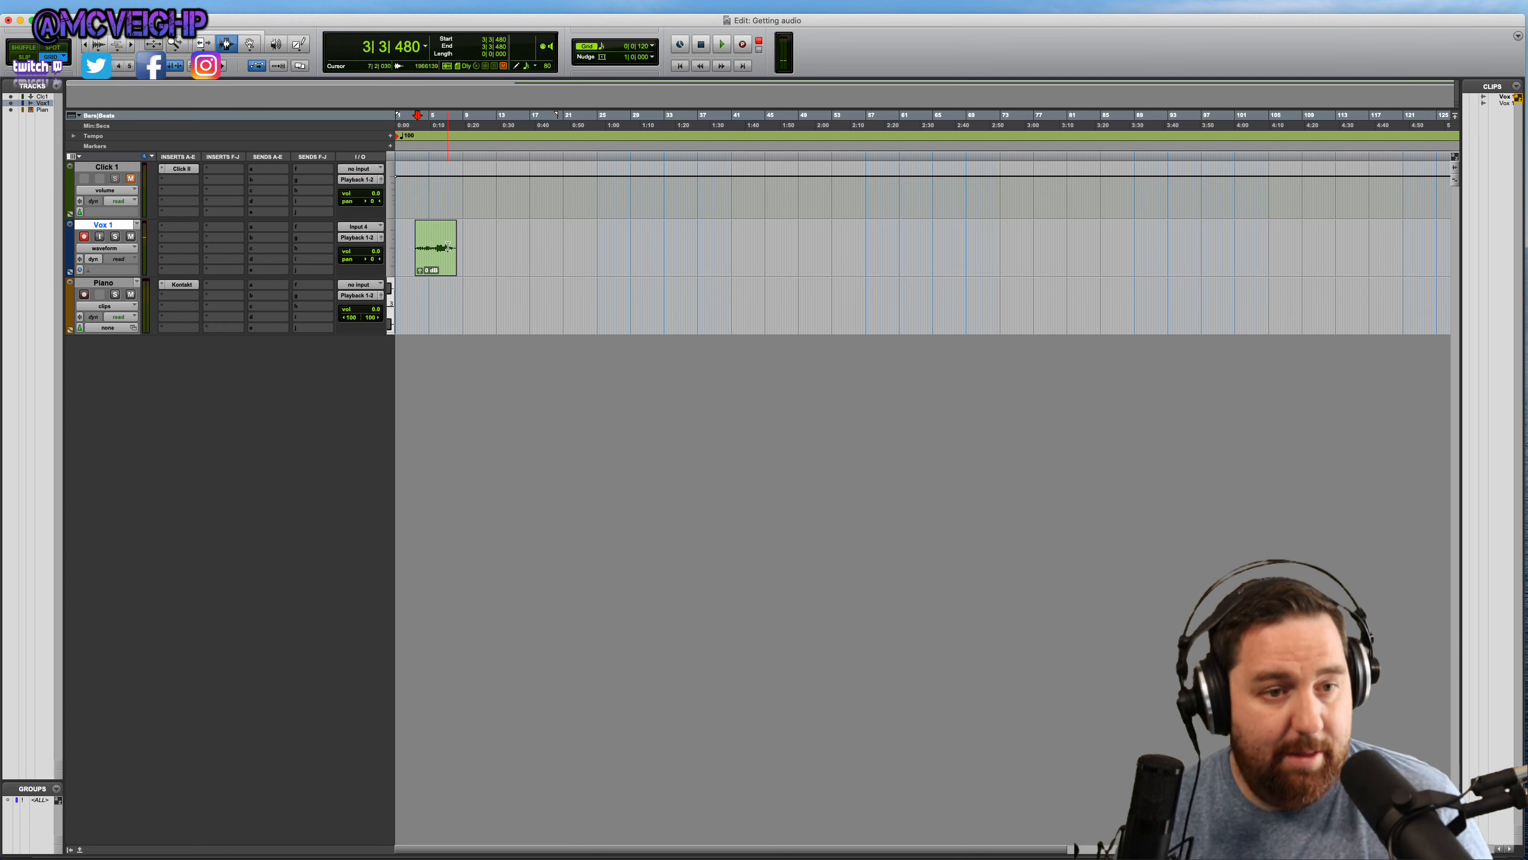
Step: Delete the test take from Vox 1, record-enable Piano and turn on input monitoring for Vox 1
drag(466, 246, 382, 259)
key(Delete)
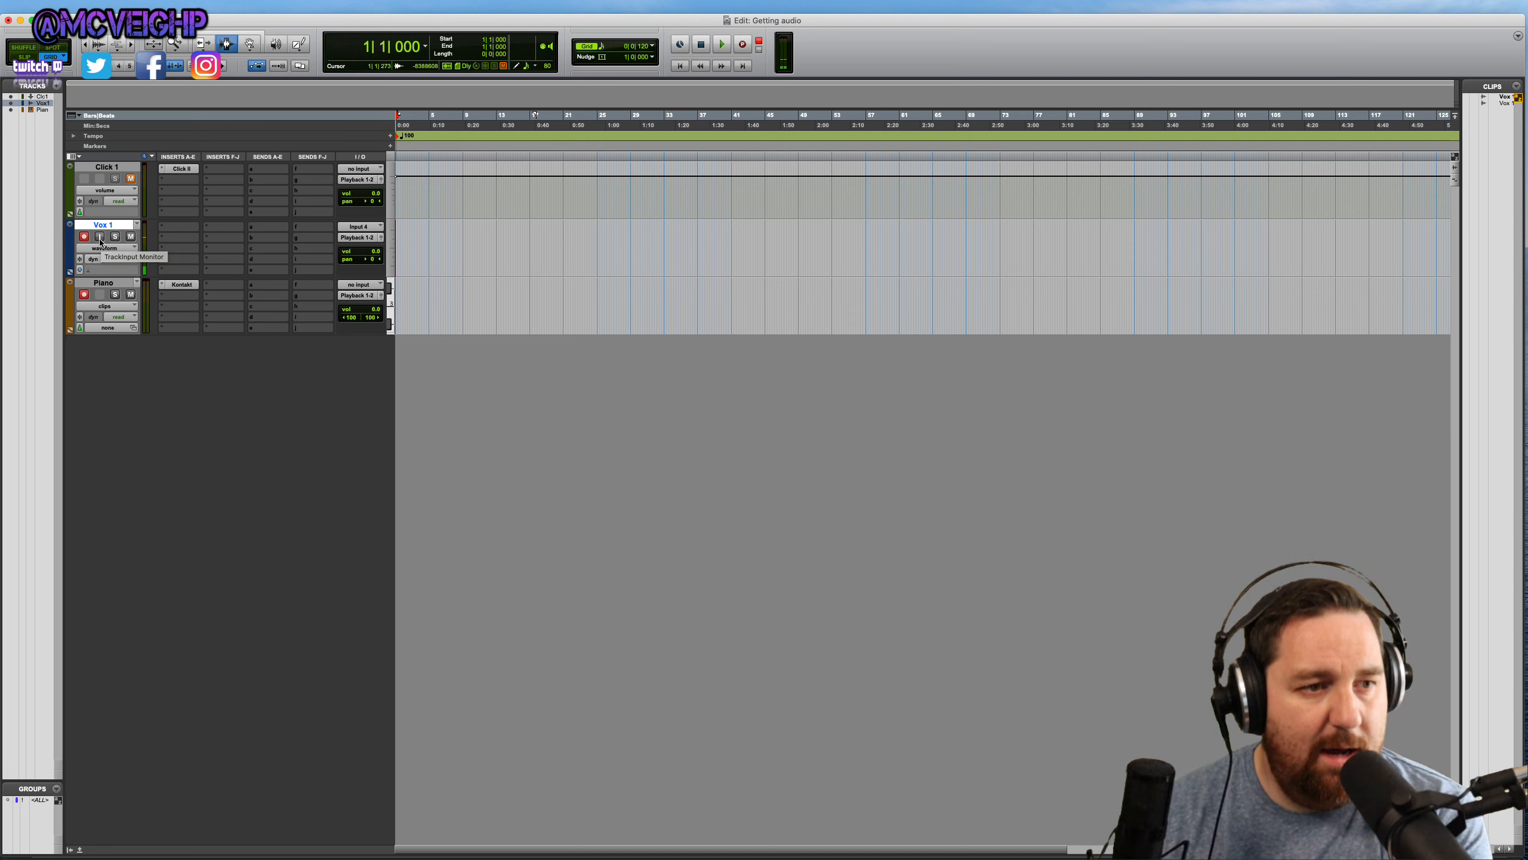
click(100, 237)
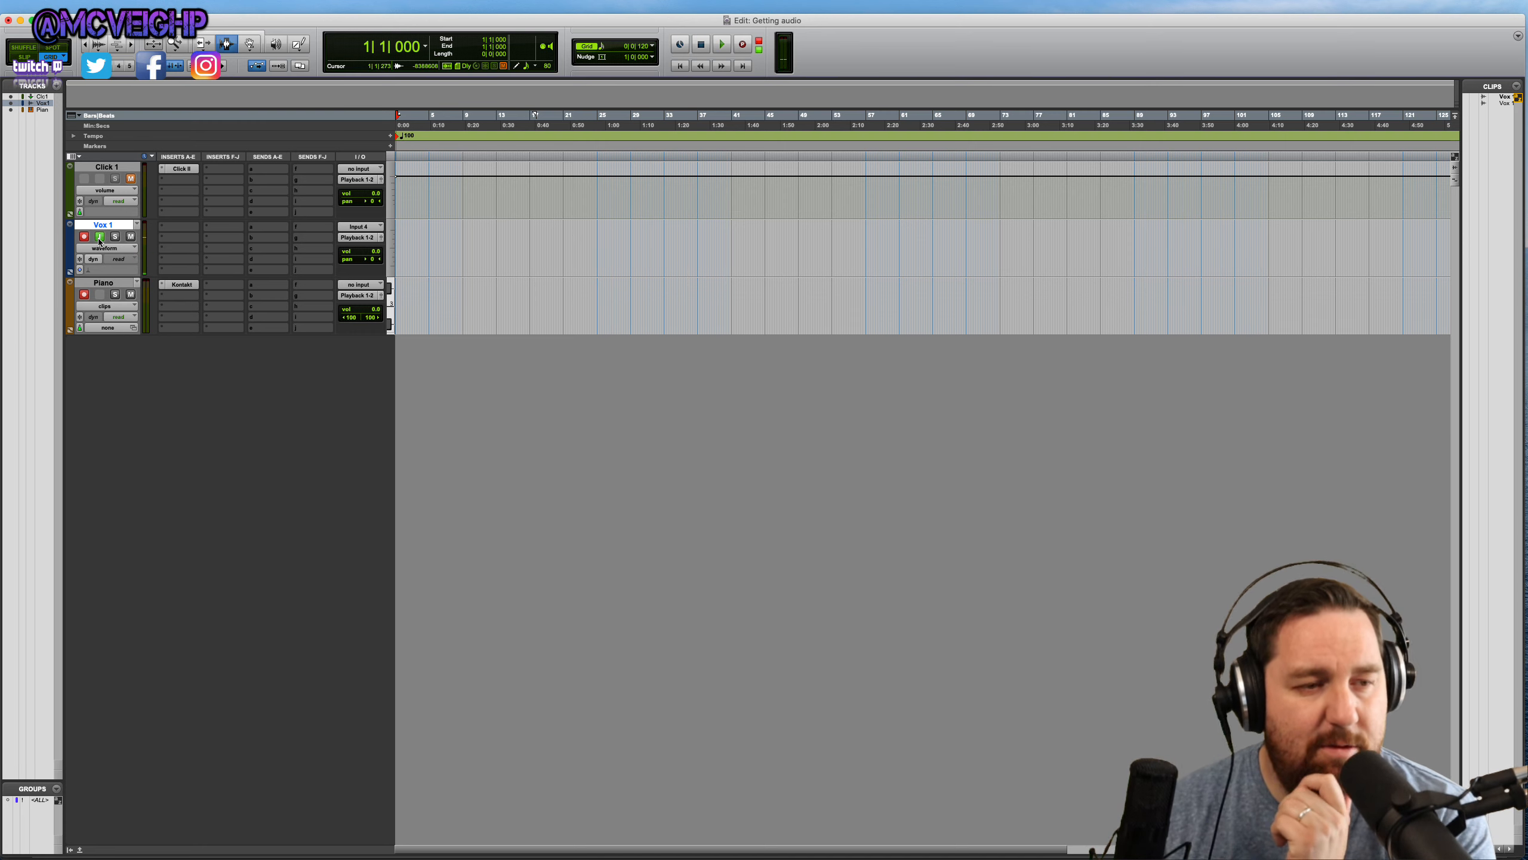
Step: Insert the mono FabFilter Pro-Q 3 EQ plug-in on the Vox 1 track
click(177, 241)
mouse_move(198, 237)
mouse_move(283, 240)
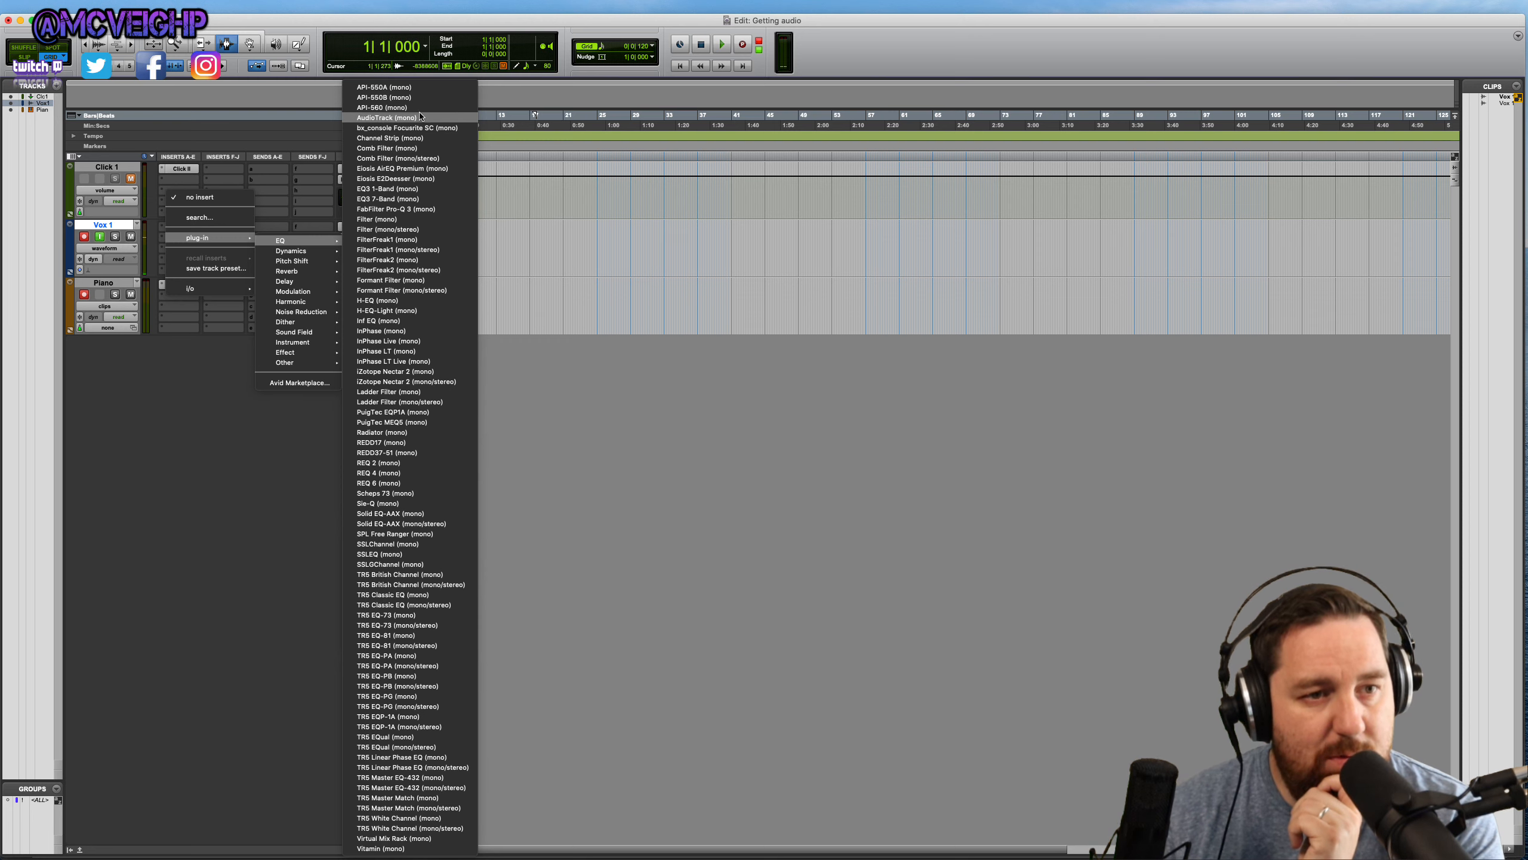
click(416, 209)
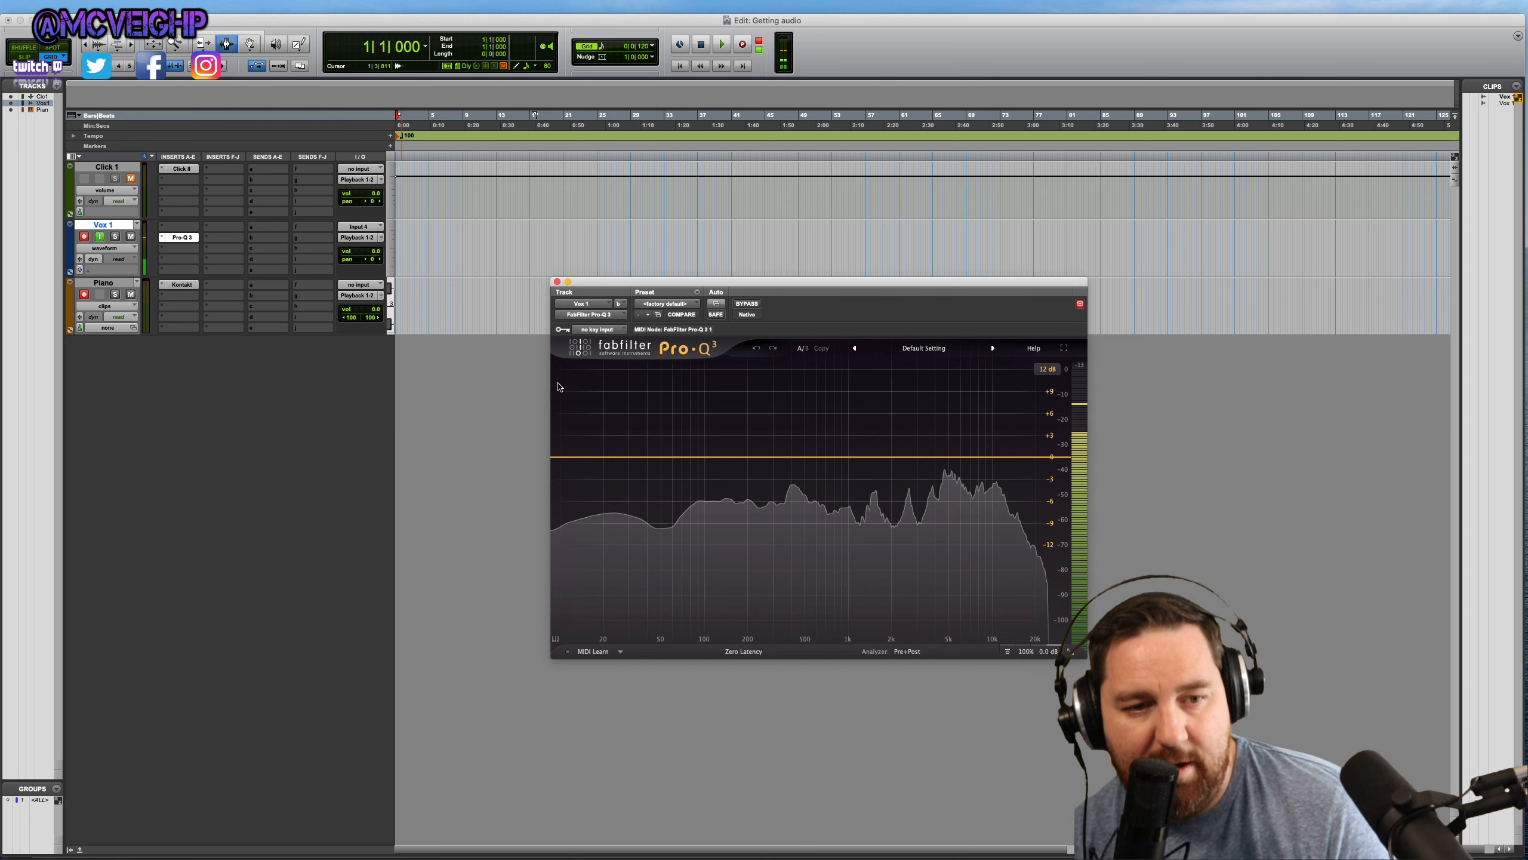
Step: Add a slight low shelf at about 25 Hz and a 24 dB/oct low cut at about 62 Hz in Pro-Q 3
click(603, 456)
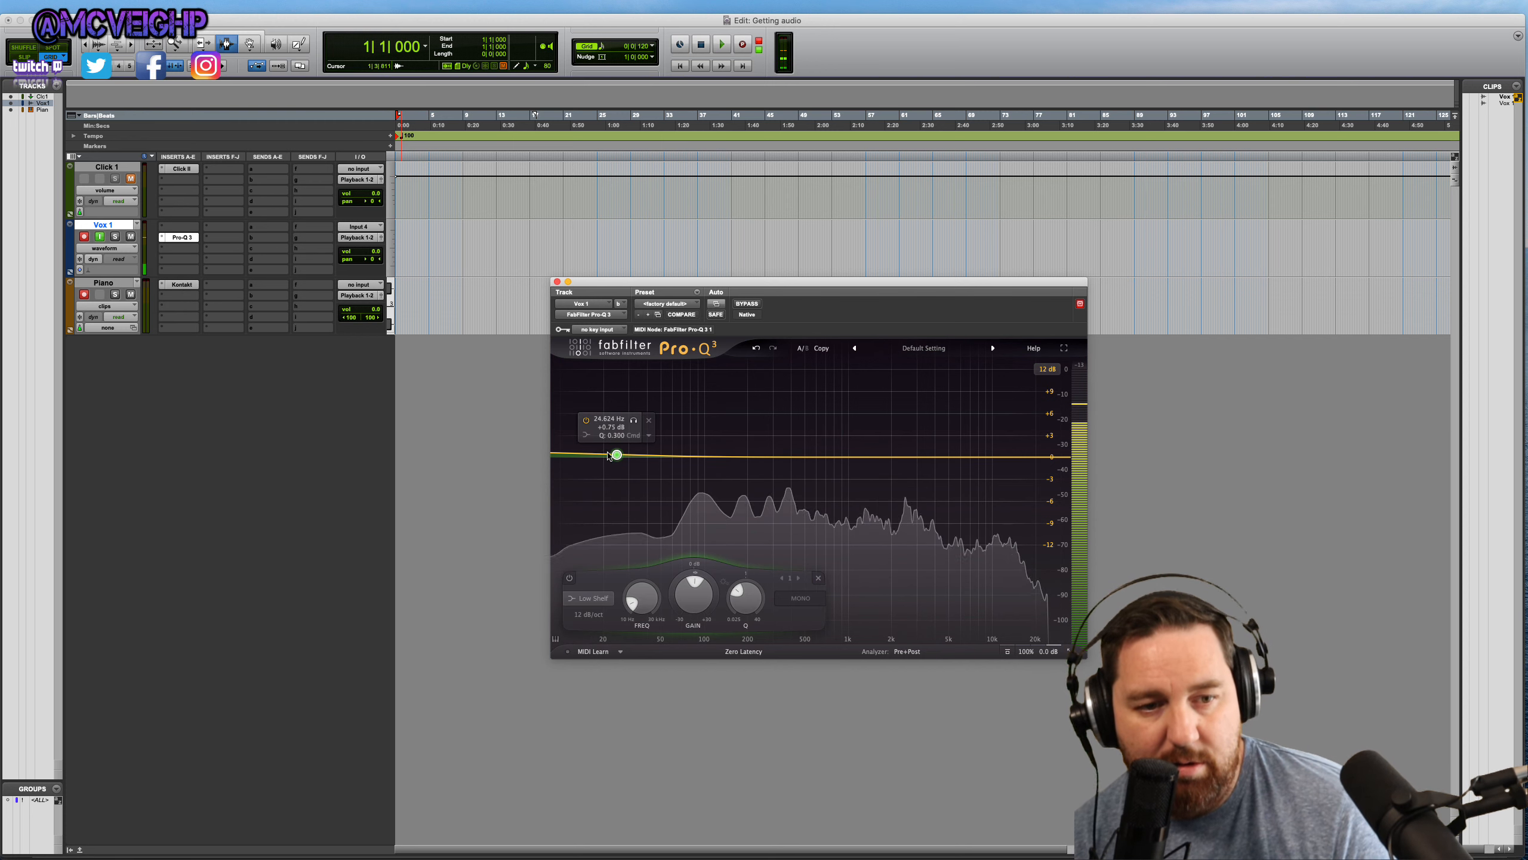
drag(603, 456, 677, 459)
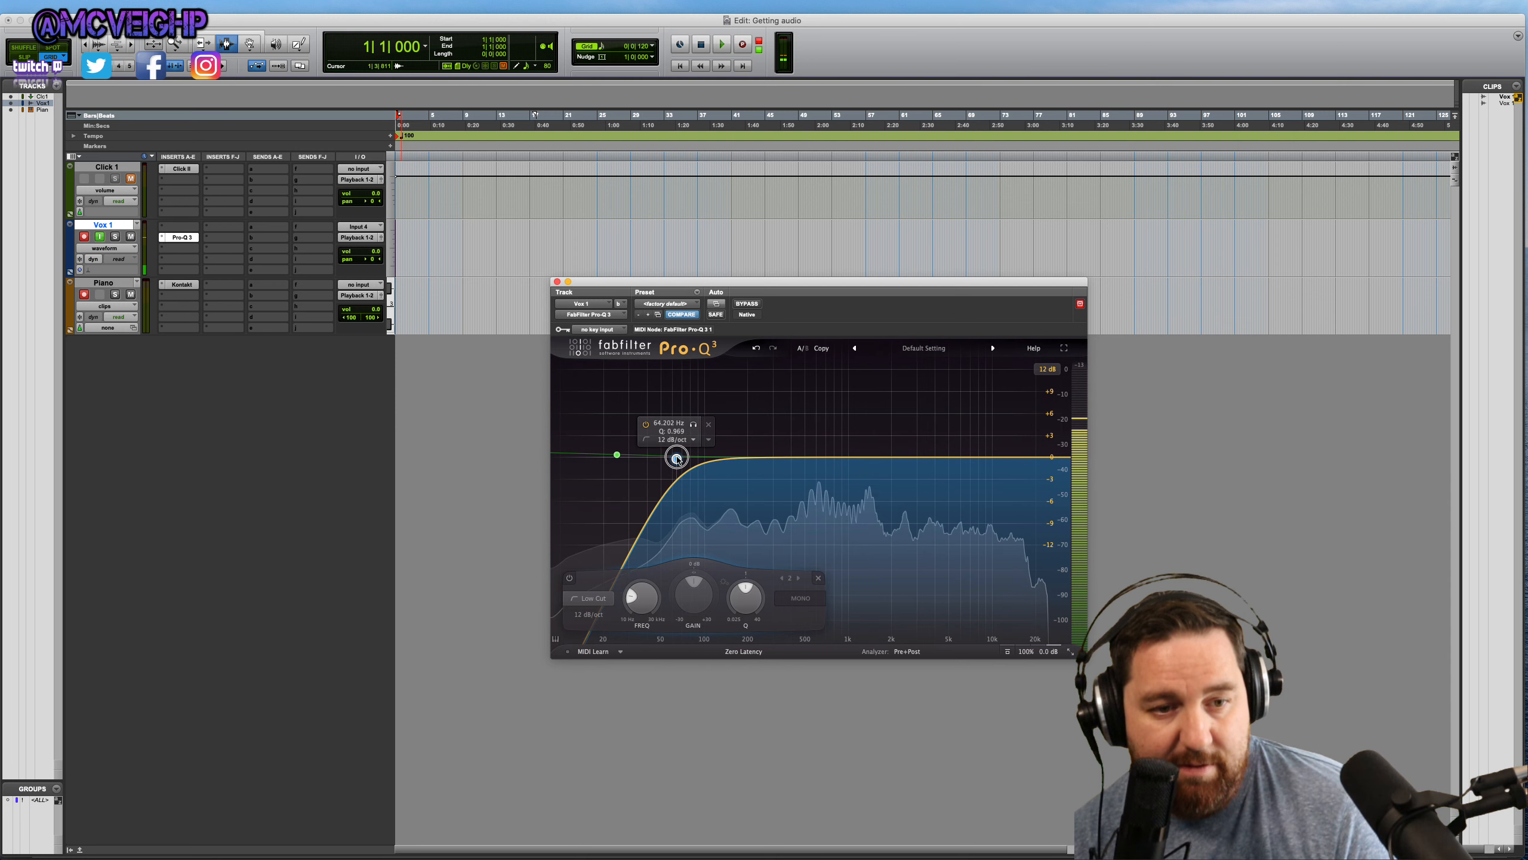
click(673, 441)
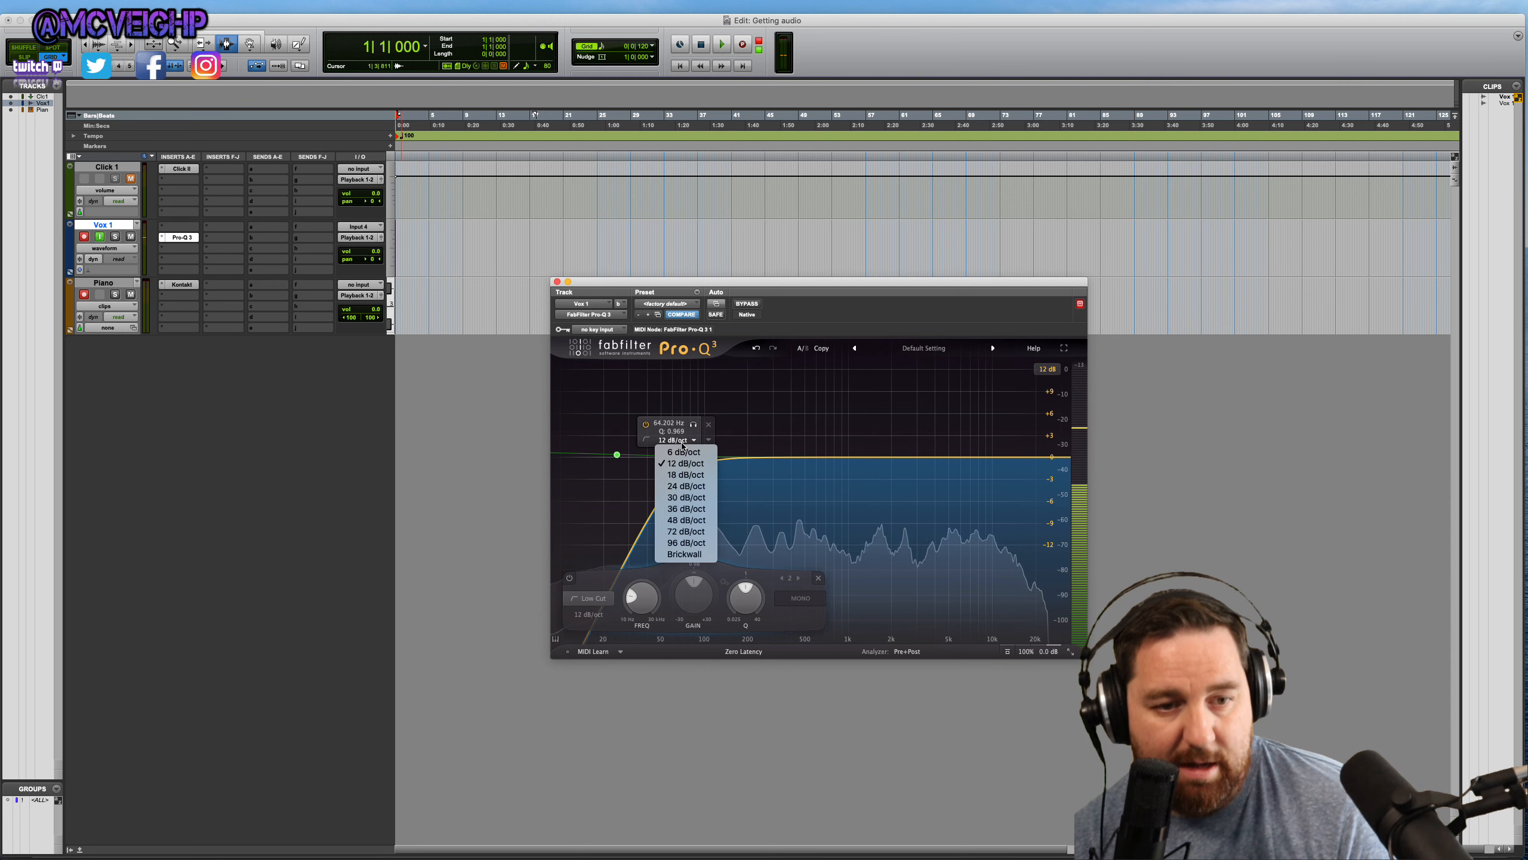
click(693, 487)
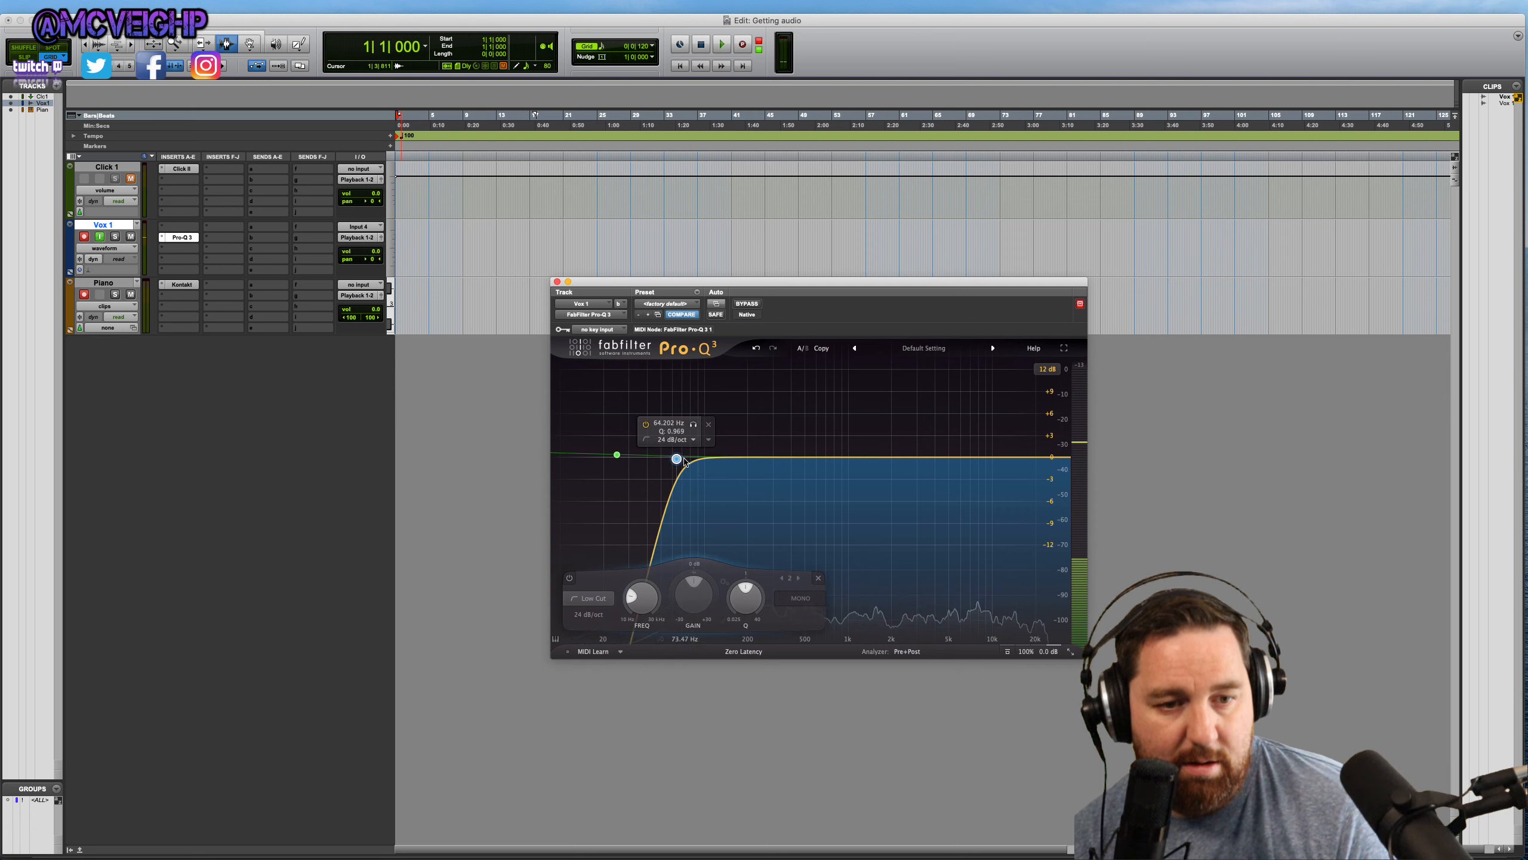
drag(677, 460, 677, 467)
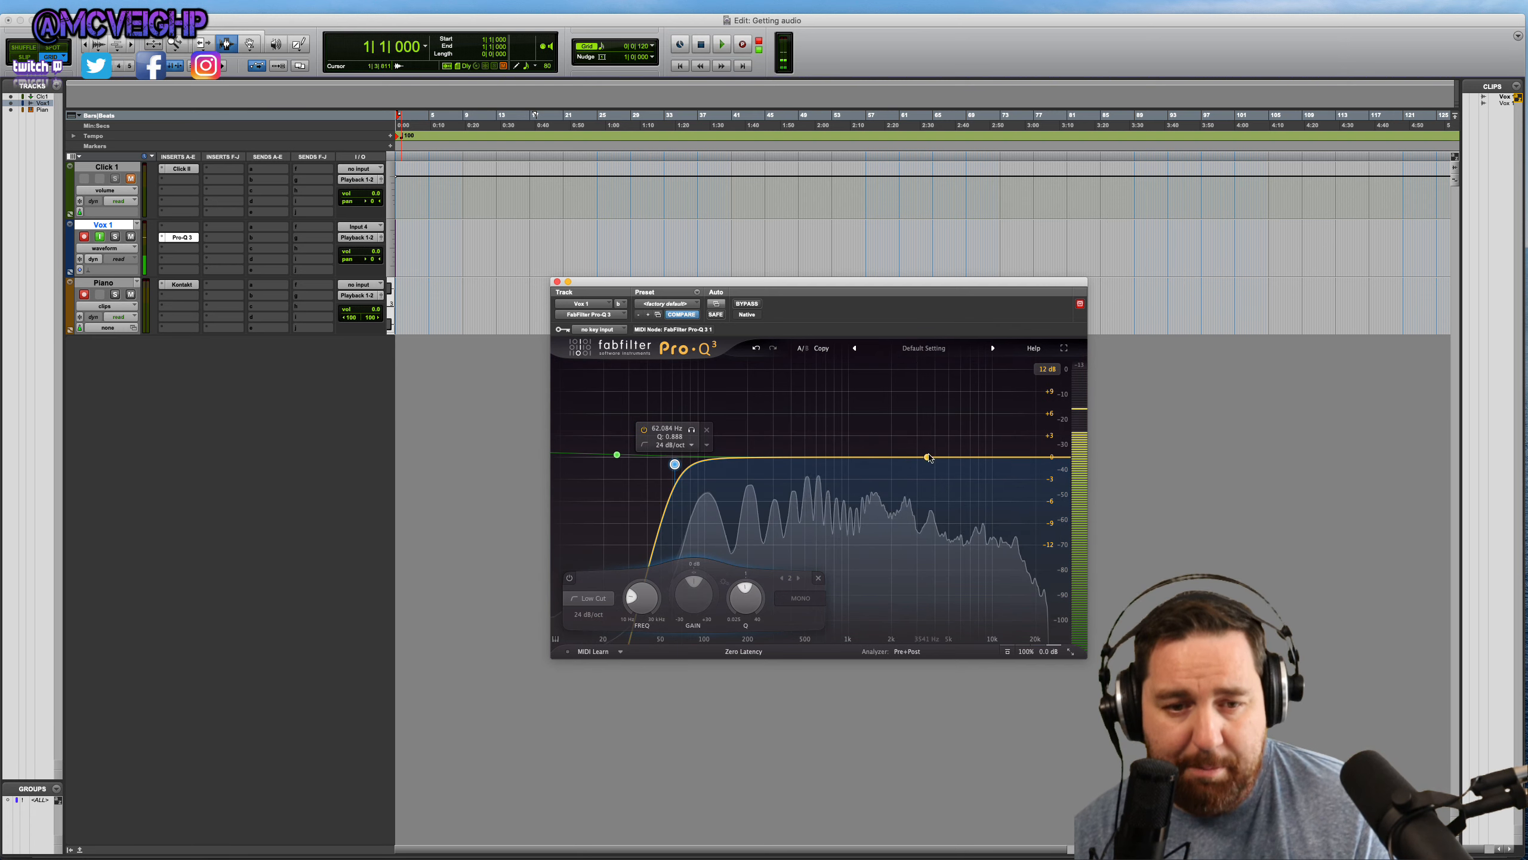
Step: Add a bell band at about 3.8 kHz and sweep the low cut up to just below it
mouse_move(929, 457)
mouse_down()
mouse_move(919, 381)
mouse_move(949, 456)
mouse_move(944, 427)
mouse_move(901, 432)
mouse_move(934, 460)
mouse_up()
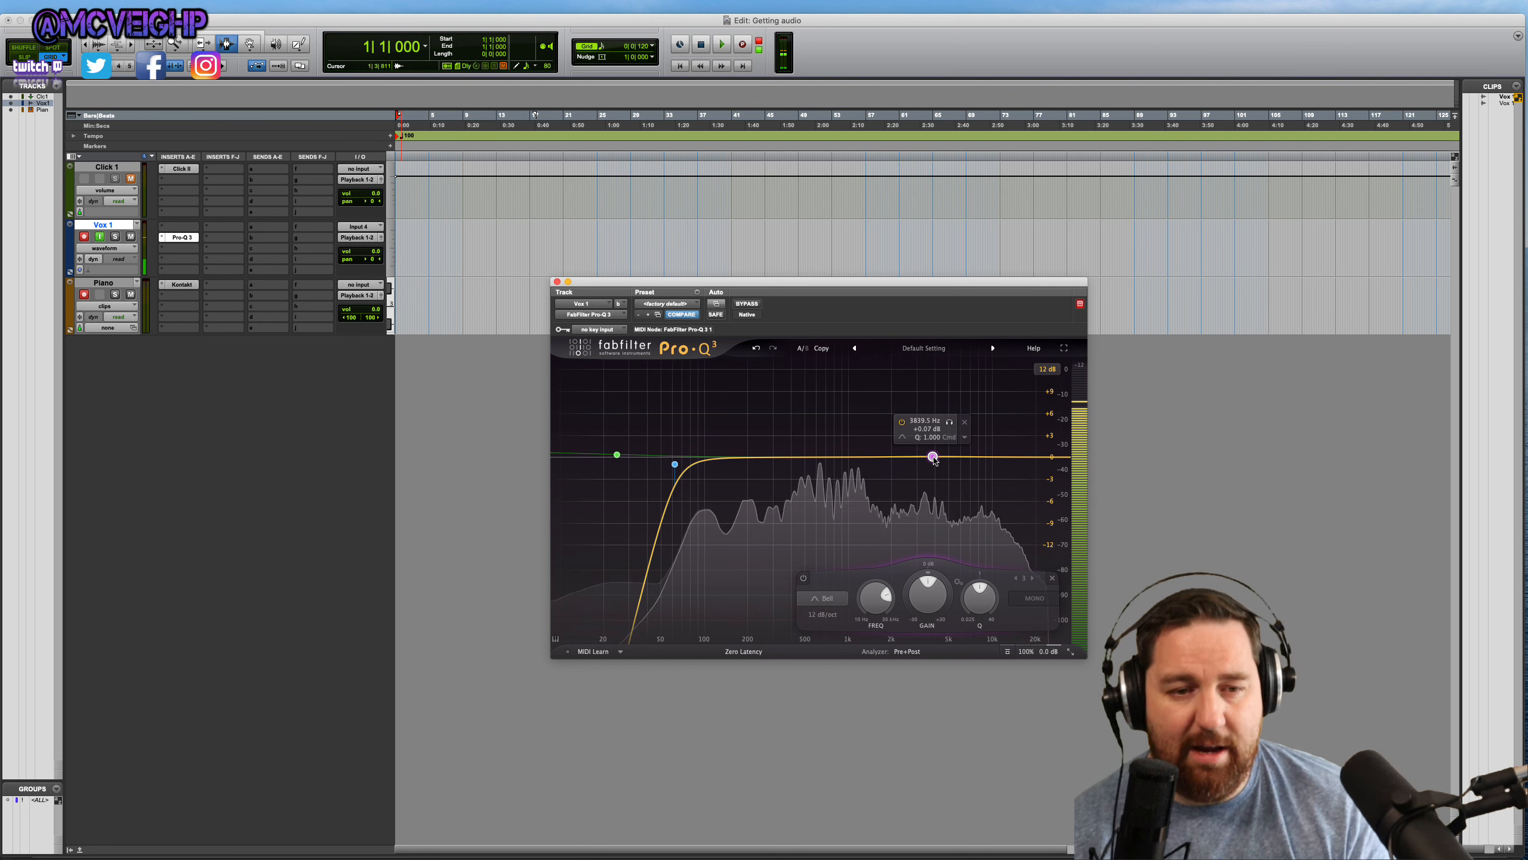
mouse_move(676, 465)
drag(676, 465, 900, 453)
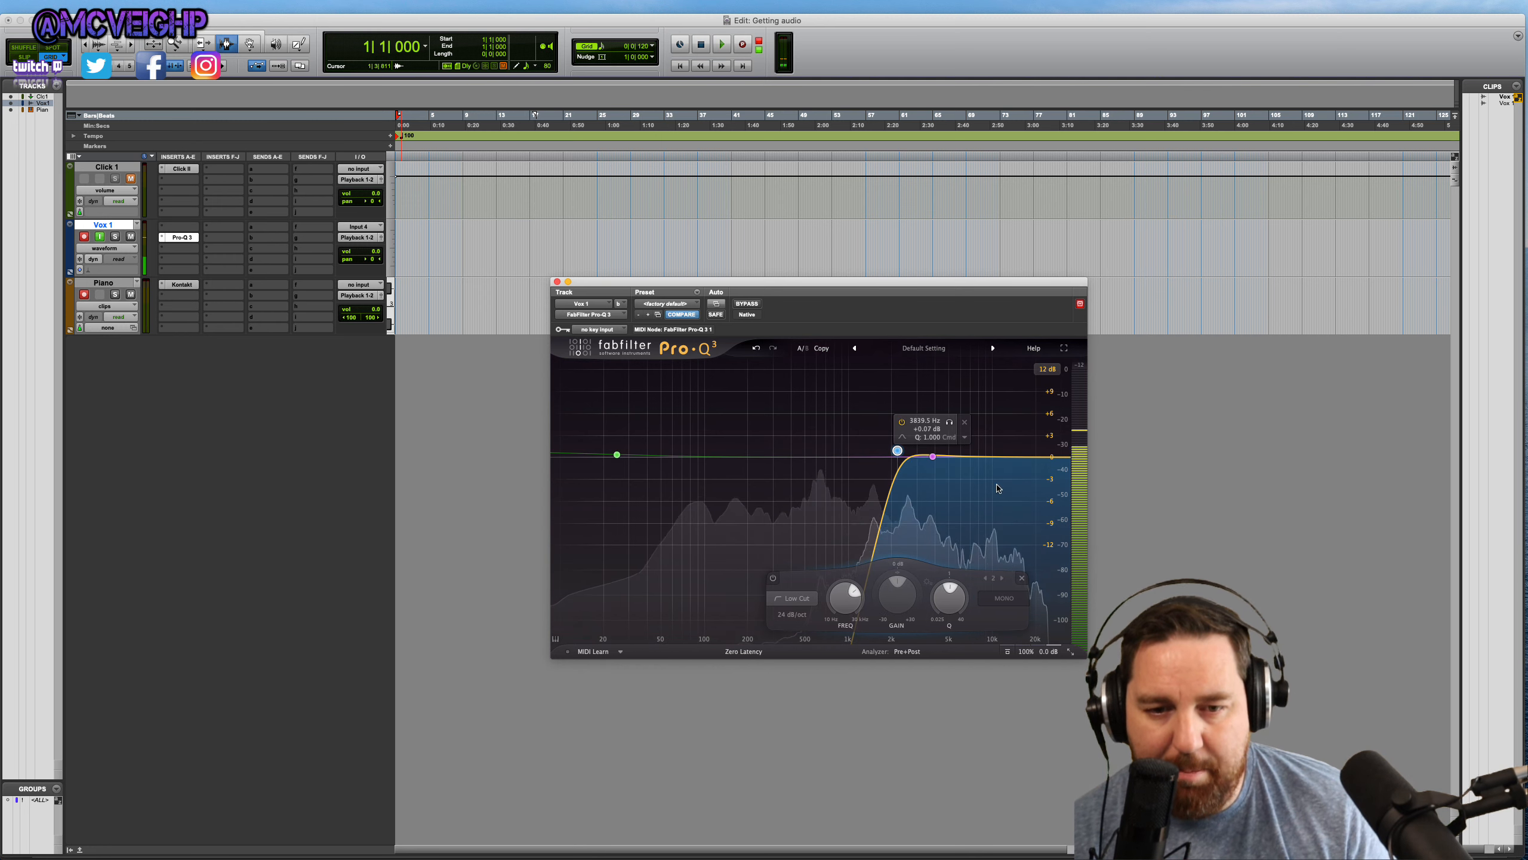
Step: Add a high cut with a 30 dB/oct slope and narrow the passband, with the low cut at about 1785 Hz
double_click(1045, 457)
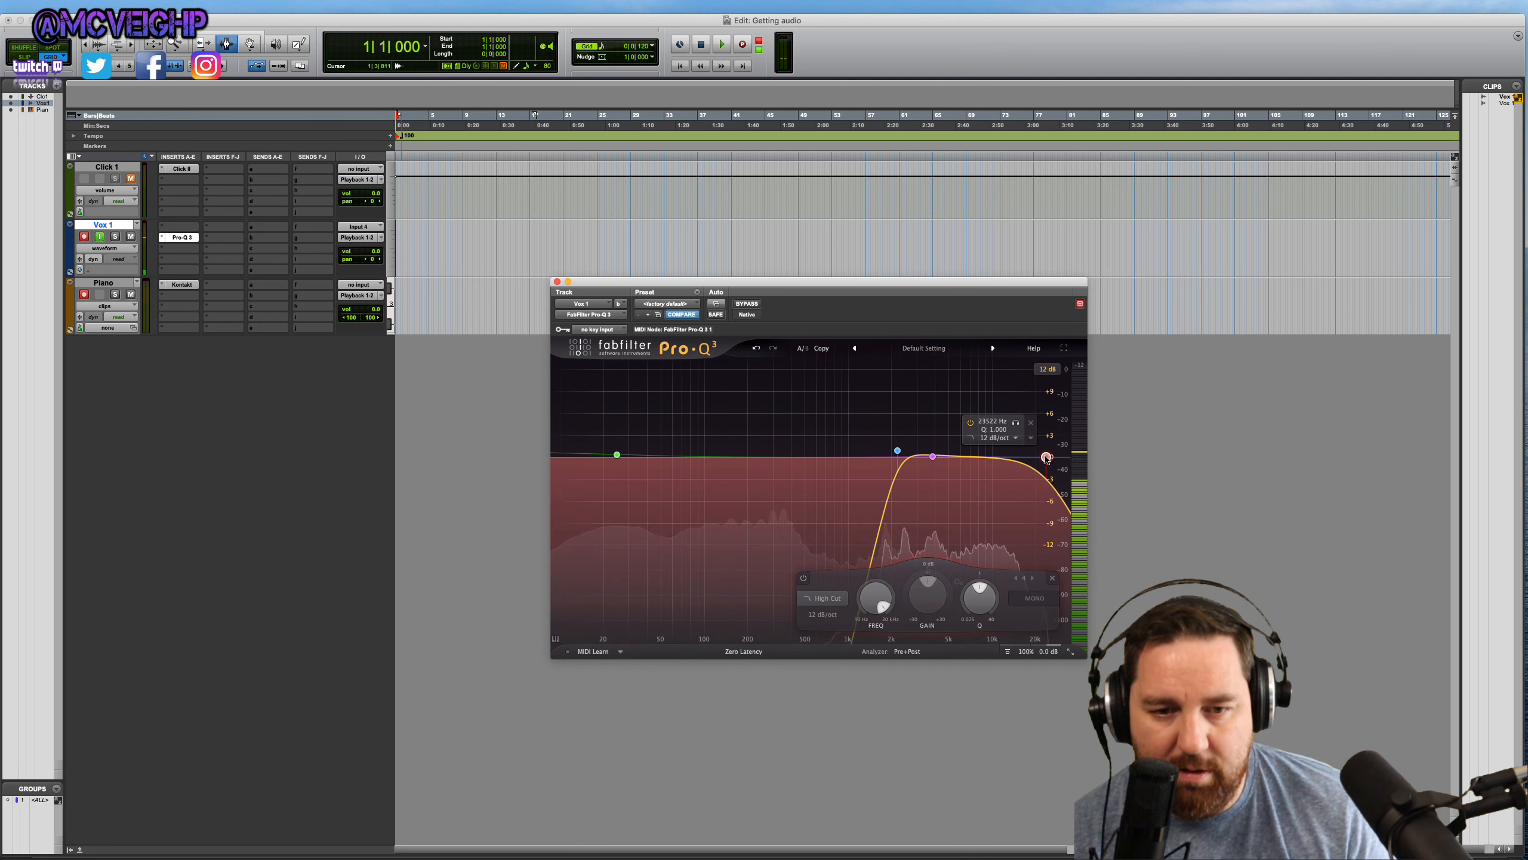
click(999, 438)
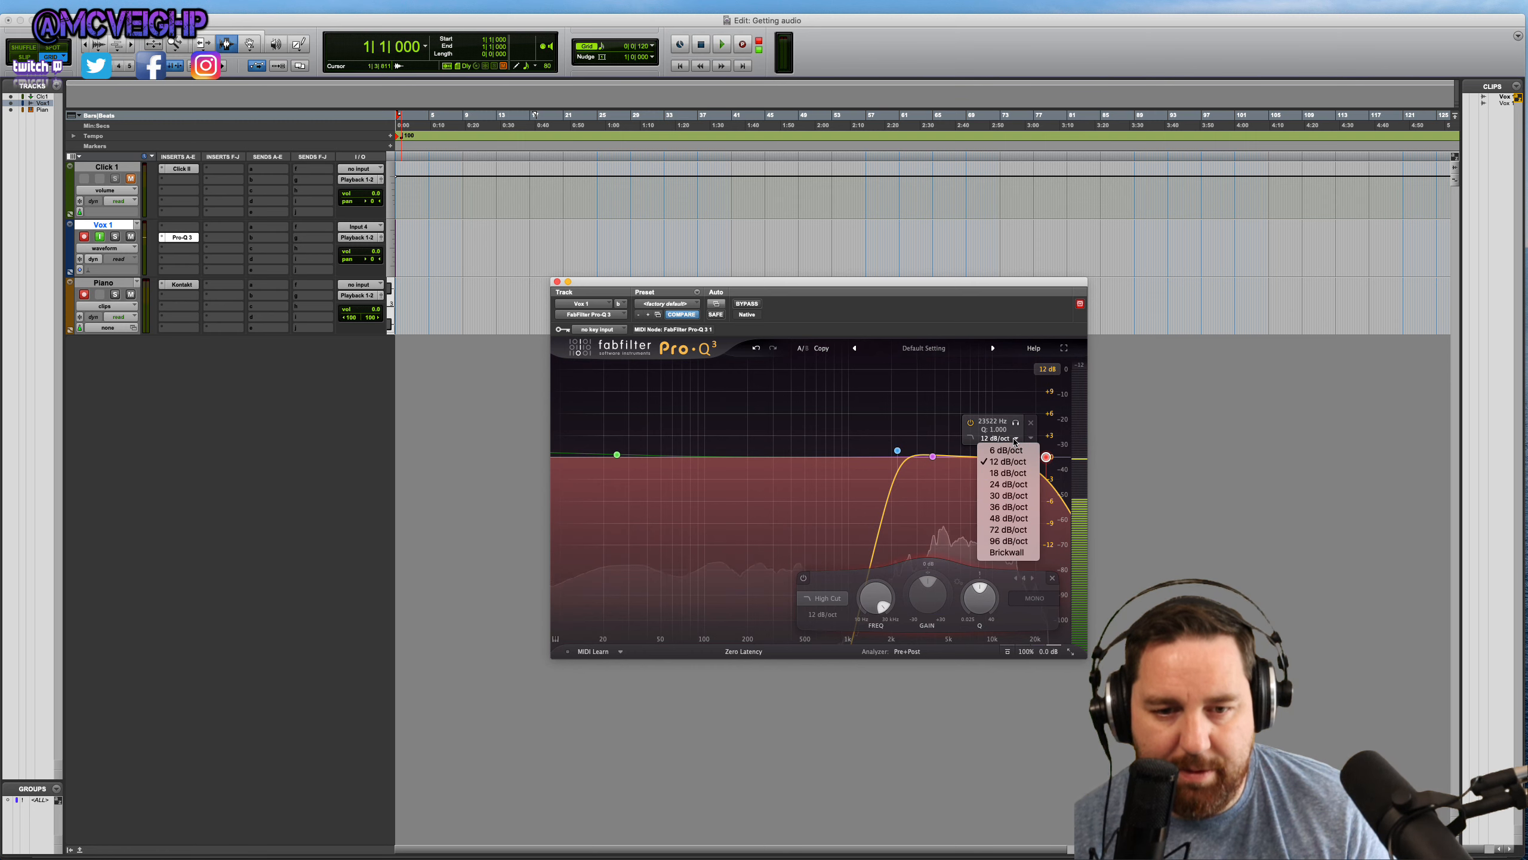
click(1013, 500)
drag(1046, 458, 885, 453)
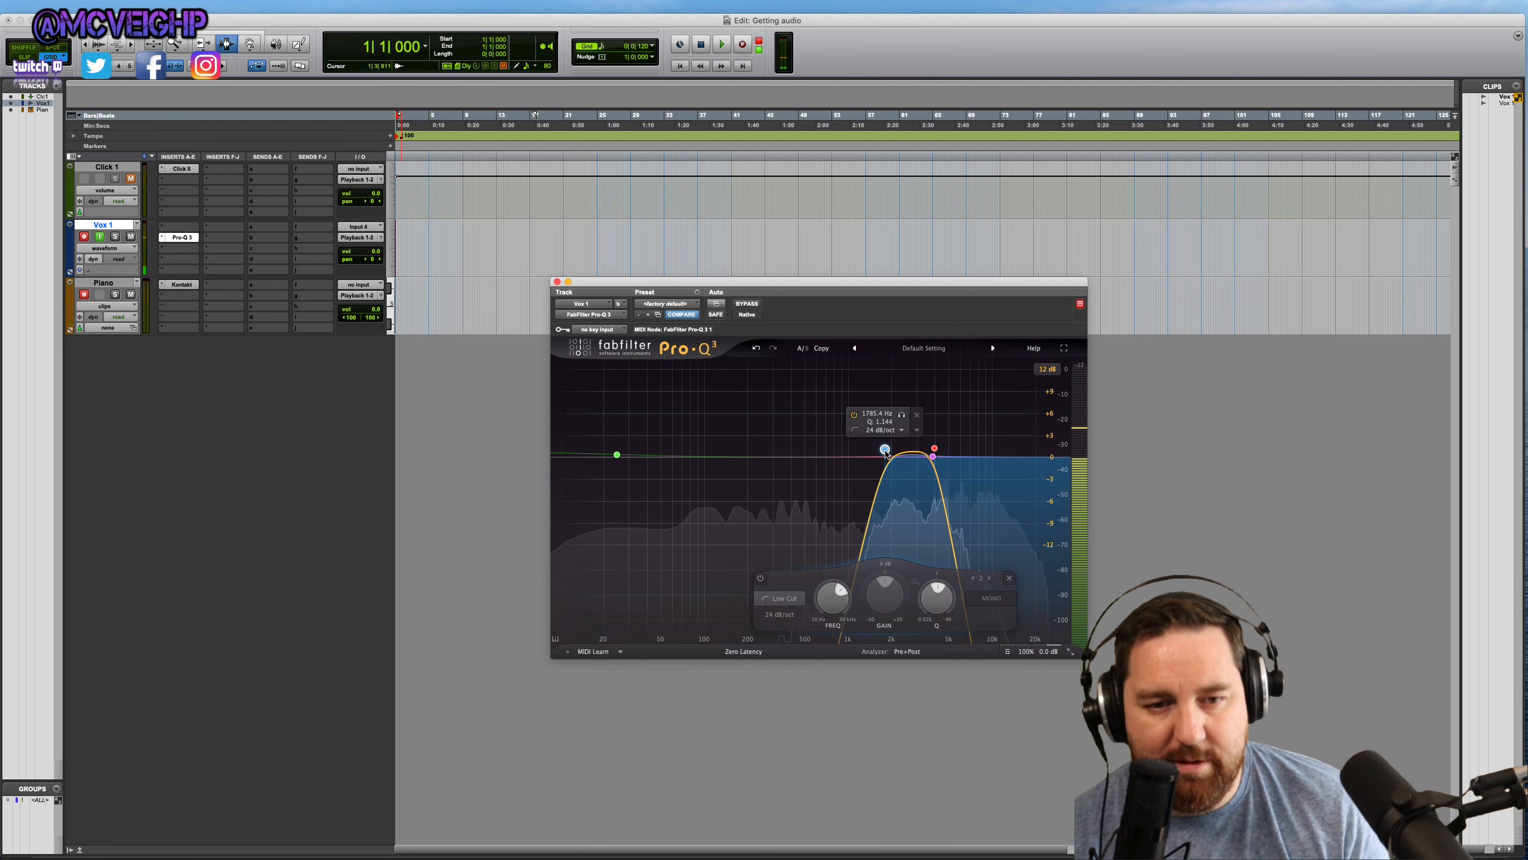
Step: Widen the EQ again, moving the low cut to about 55 Hz and the high cut to 30000 Hz
drag(884, 453, 667, 455)
drag(933, 457, 1062, 454)
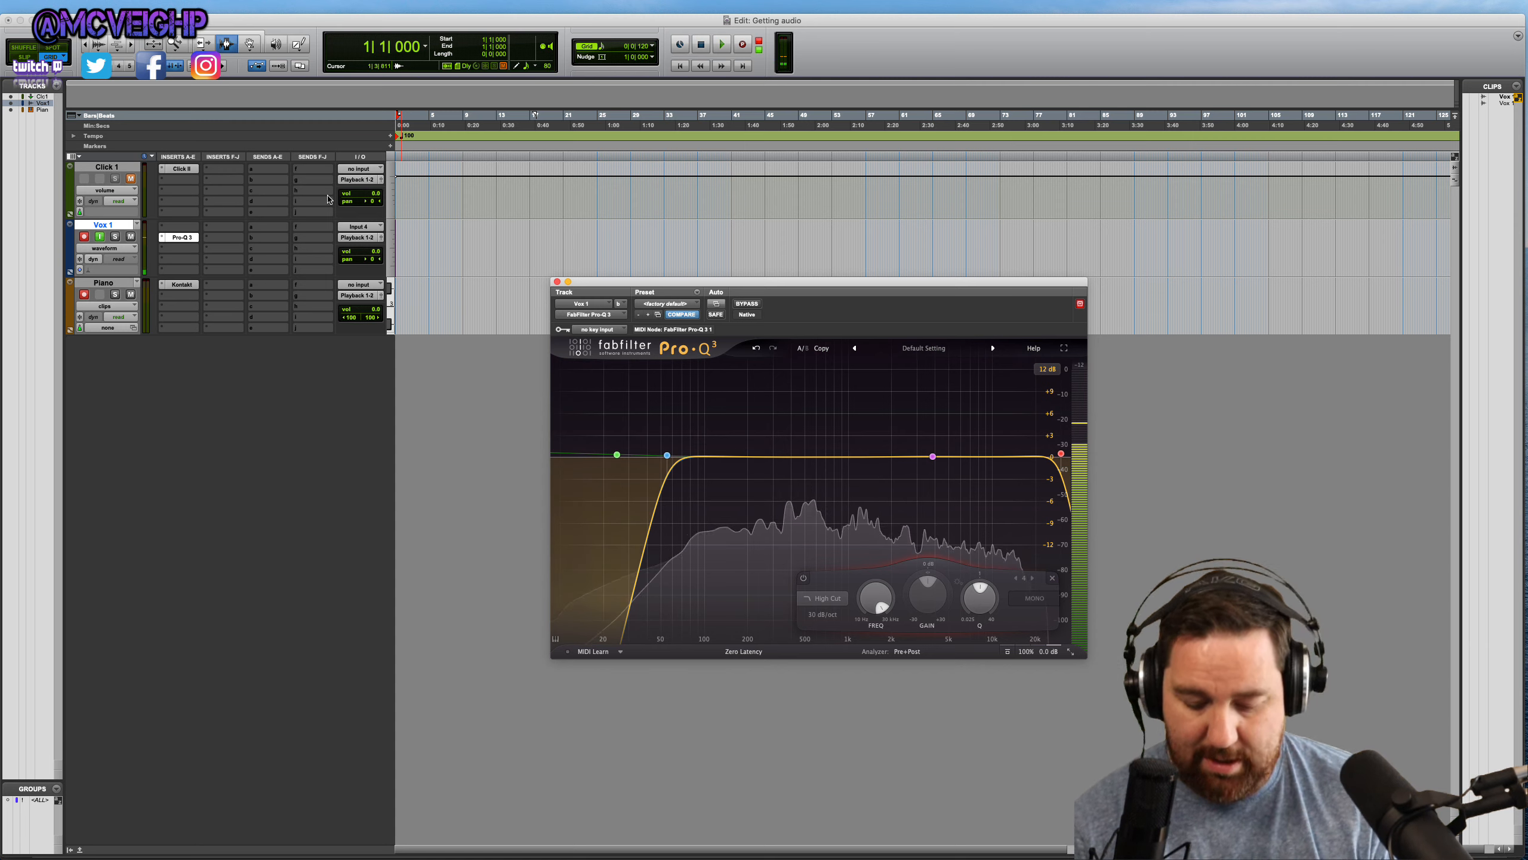
Step: Record Vox 1 and Piano together from the session start, unmuting Click 1 during the take, and stop after about bar 16
key(super+space)
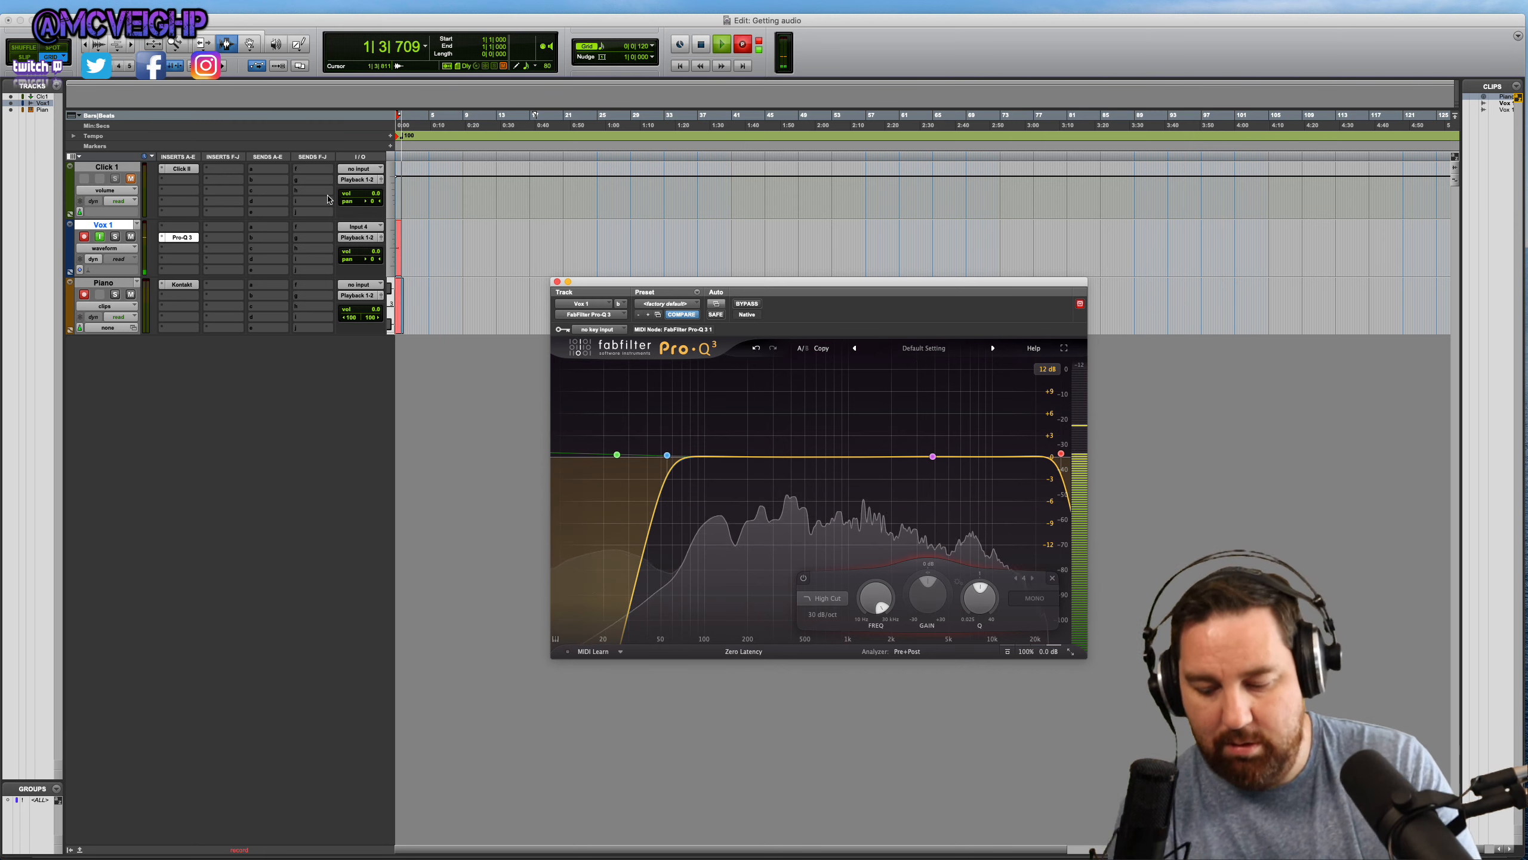
click(131, 180)
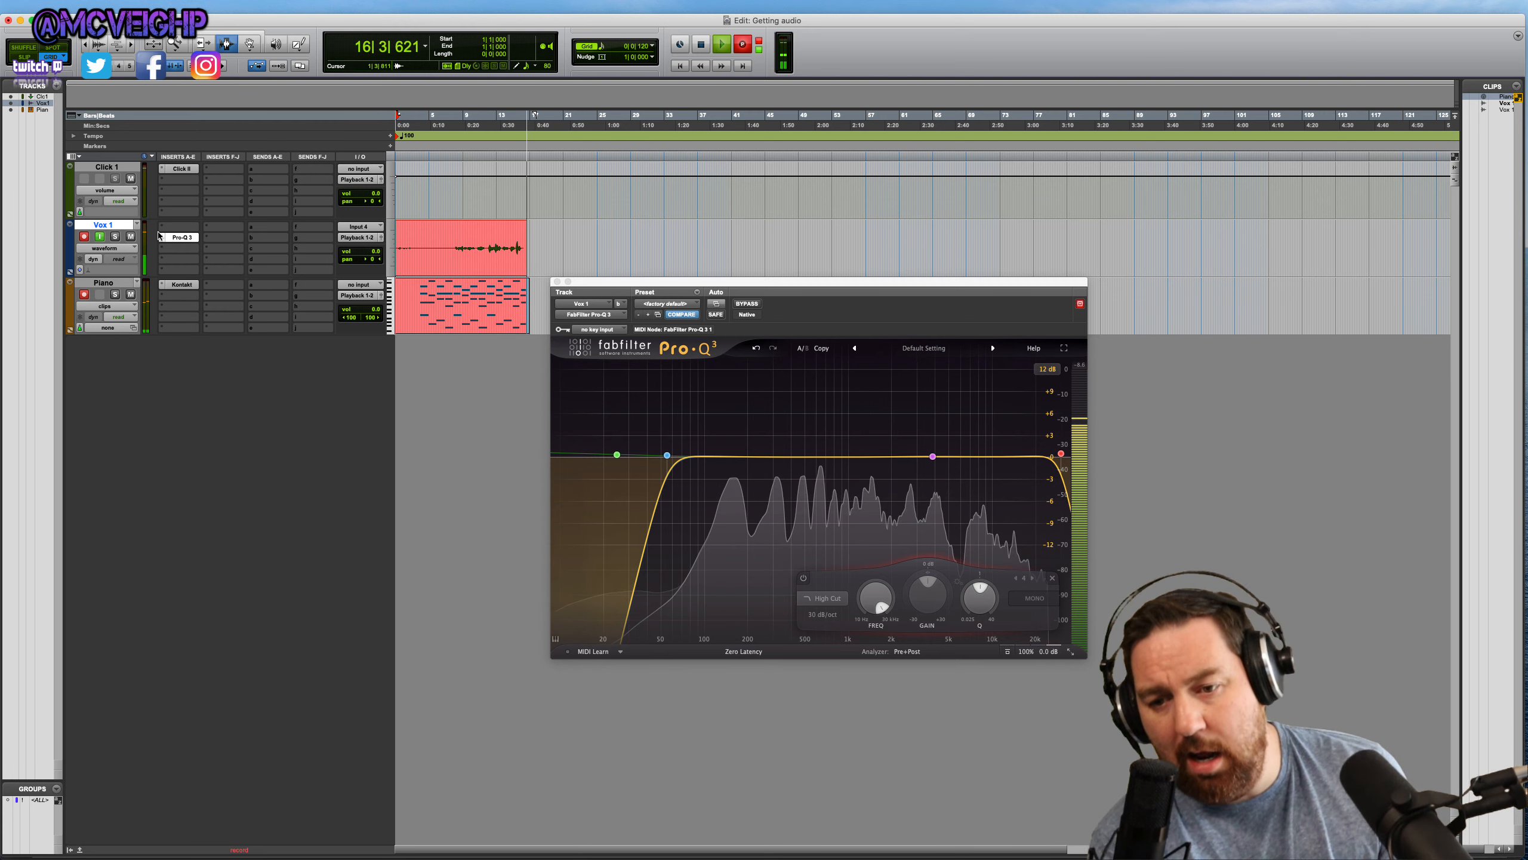
key(space)
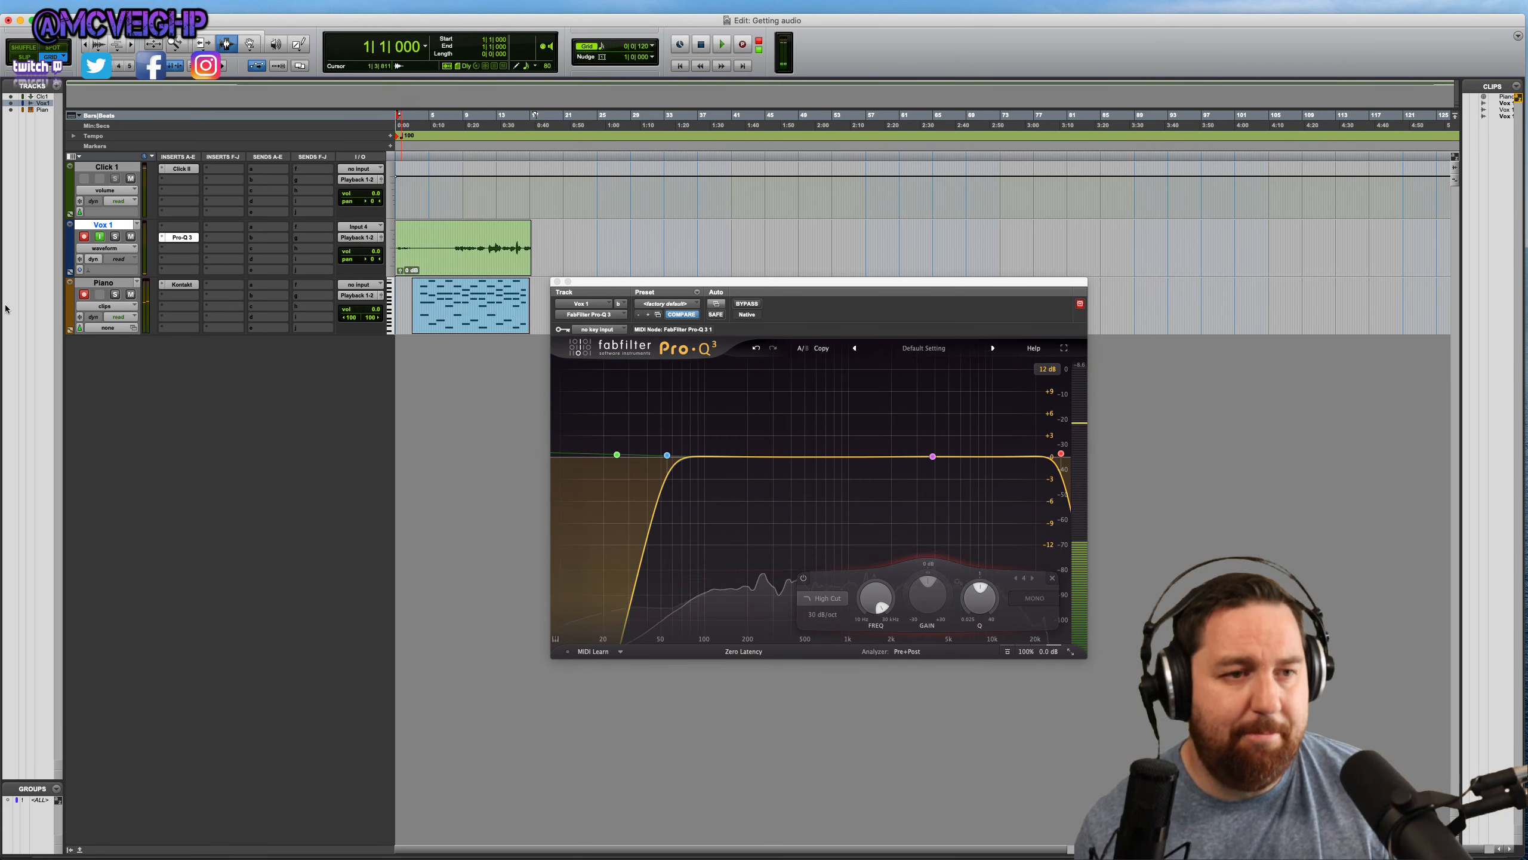
Step: Turn off Vox 1 input monitoring and disarm the recording tracks
click(101, 236)
click(83, 295)
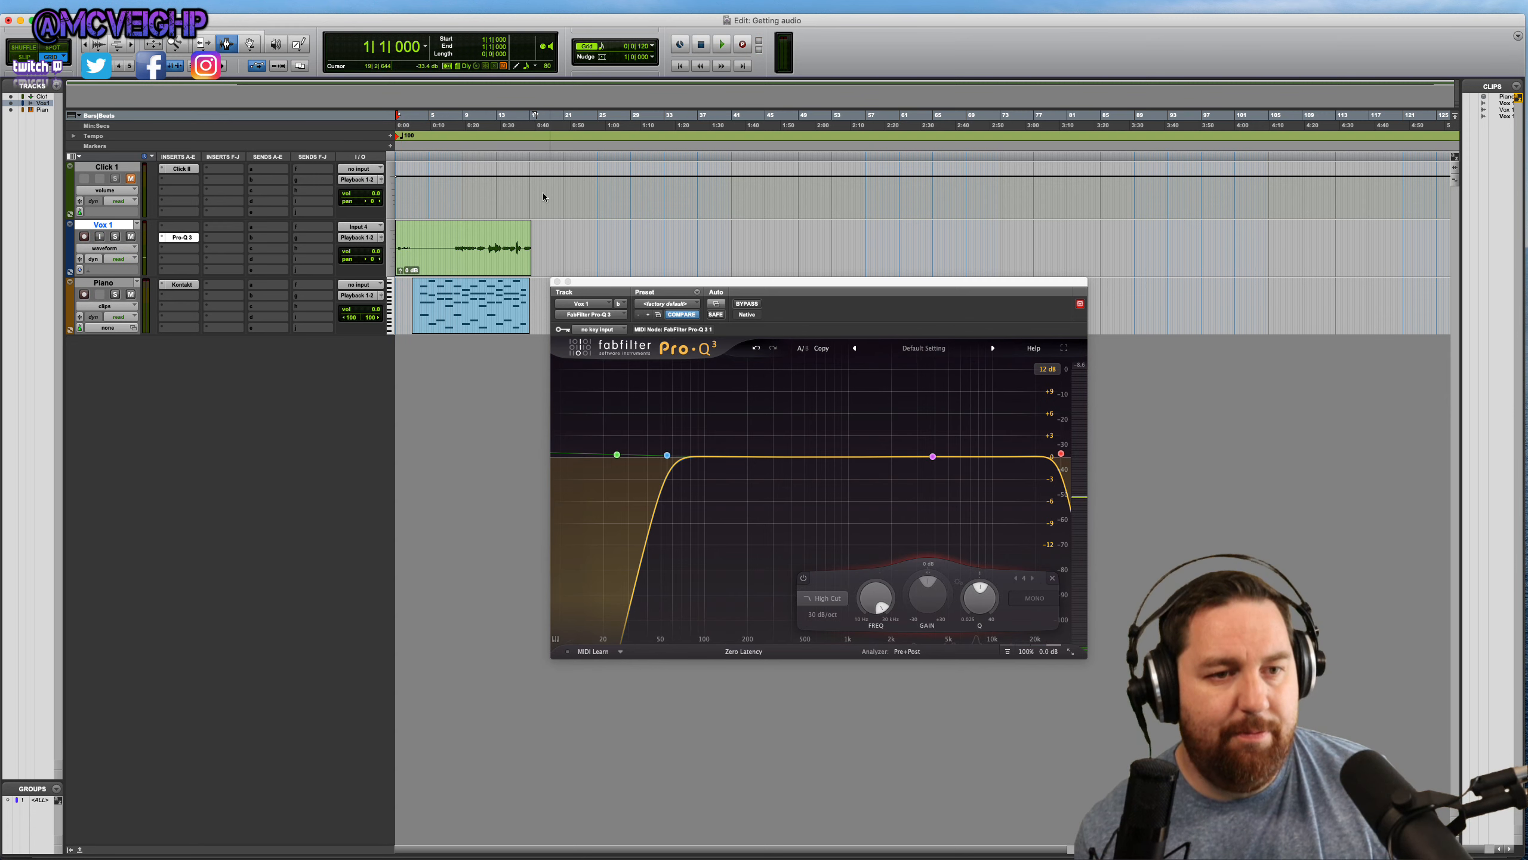
Step: While playing from about bar 7, boost the Vox 1 highs with two bell bands from about 5 kHz and raise the low cut to just under 100 Hz
click(450, 123)
key(space)
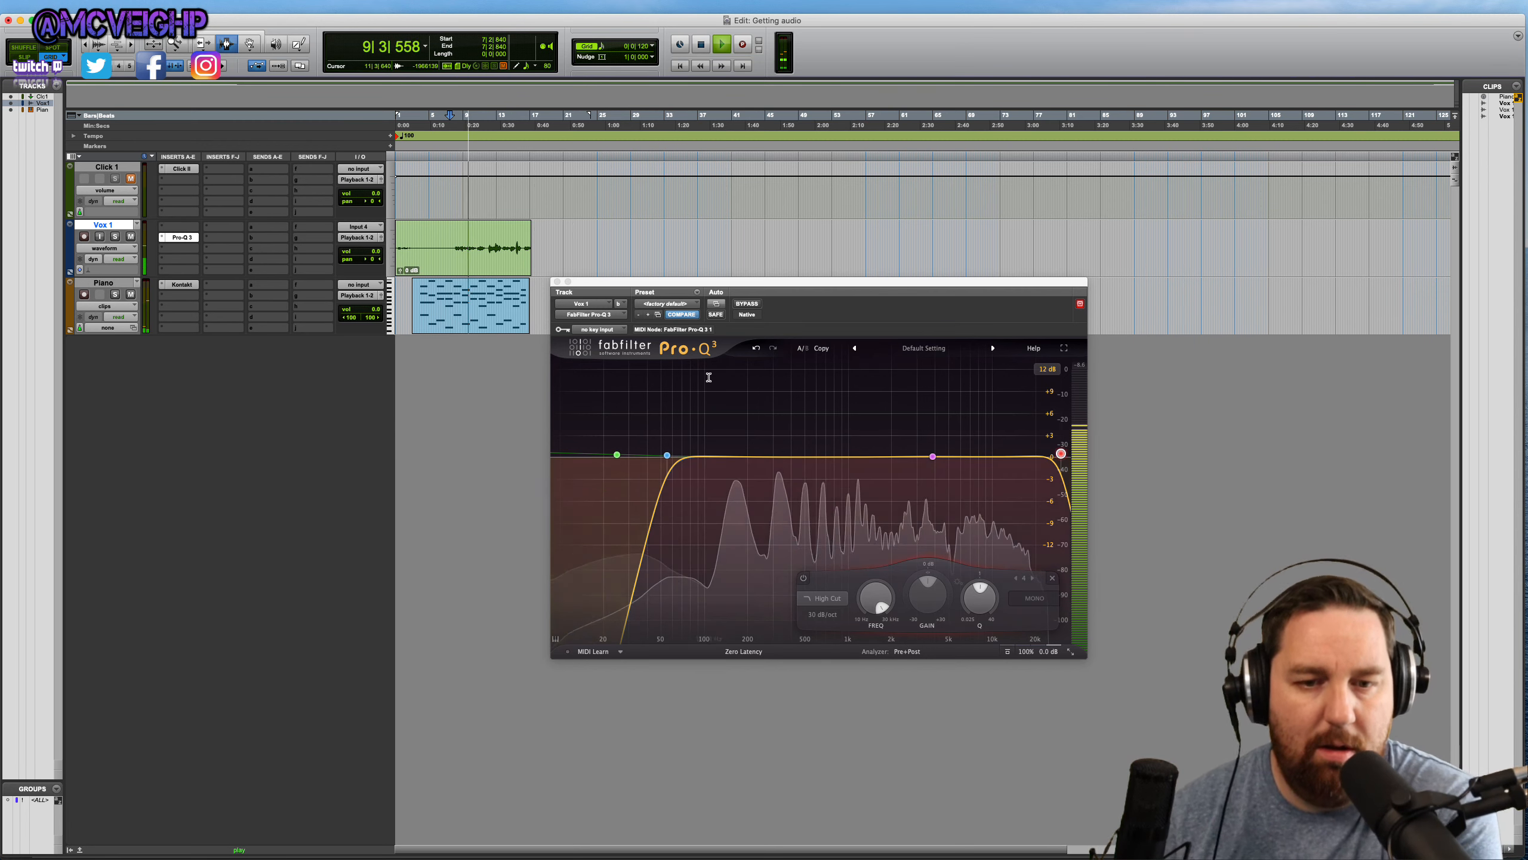
mouse_move(932, 456)
mouse_down()
mouse_move(941, 417)
mouse_move(928, 423)
mouse_move(951, 450)
mouse_move(1009, 441)
mouse_move(953, 449)
mouse_up()
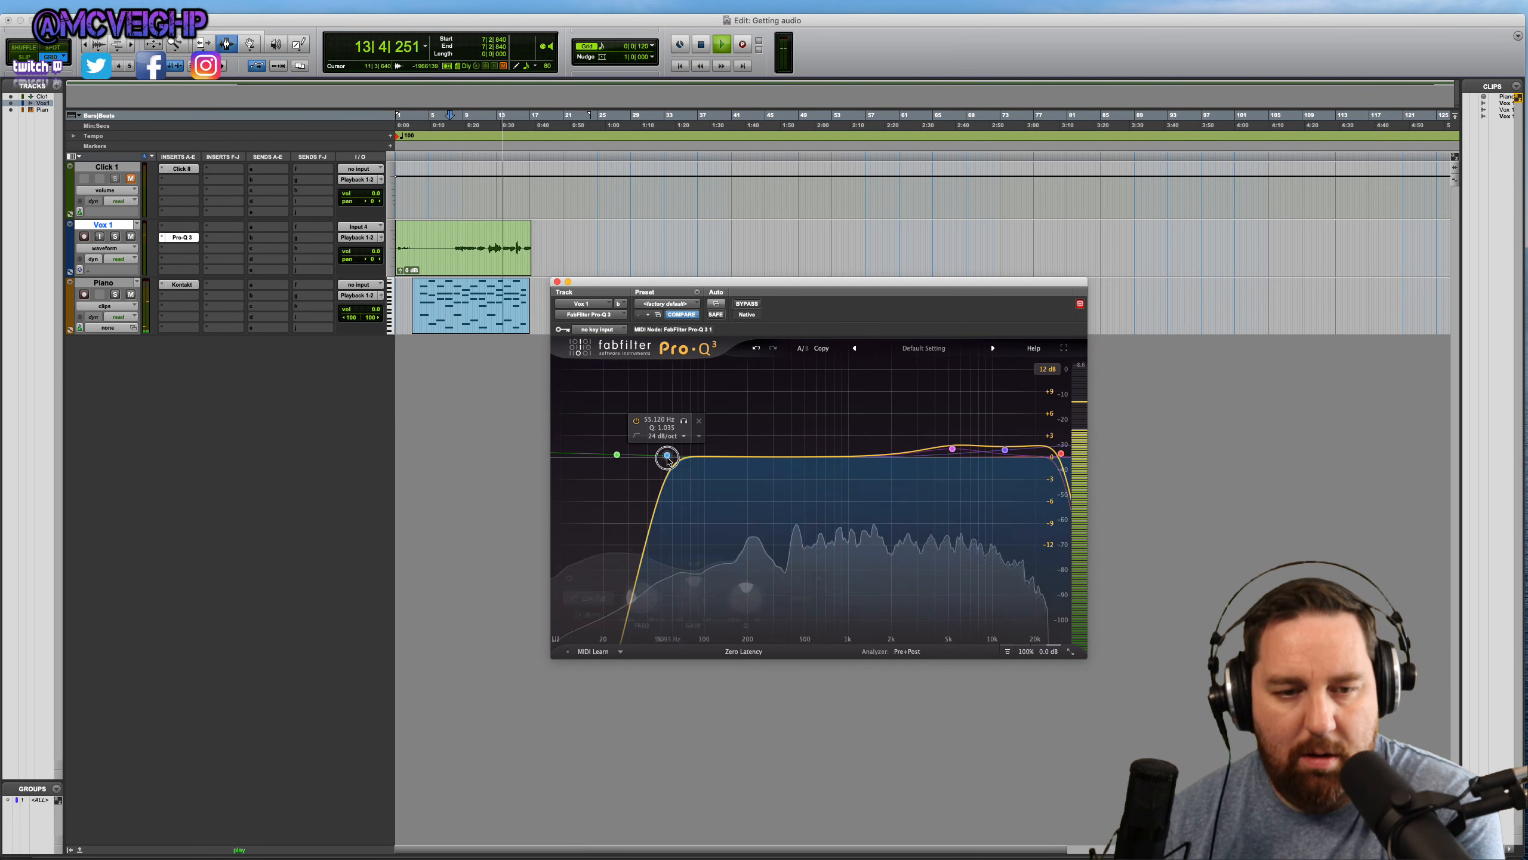
drag(665, 454, 700, 454)
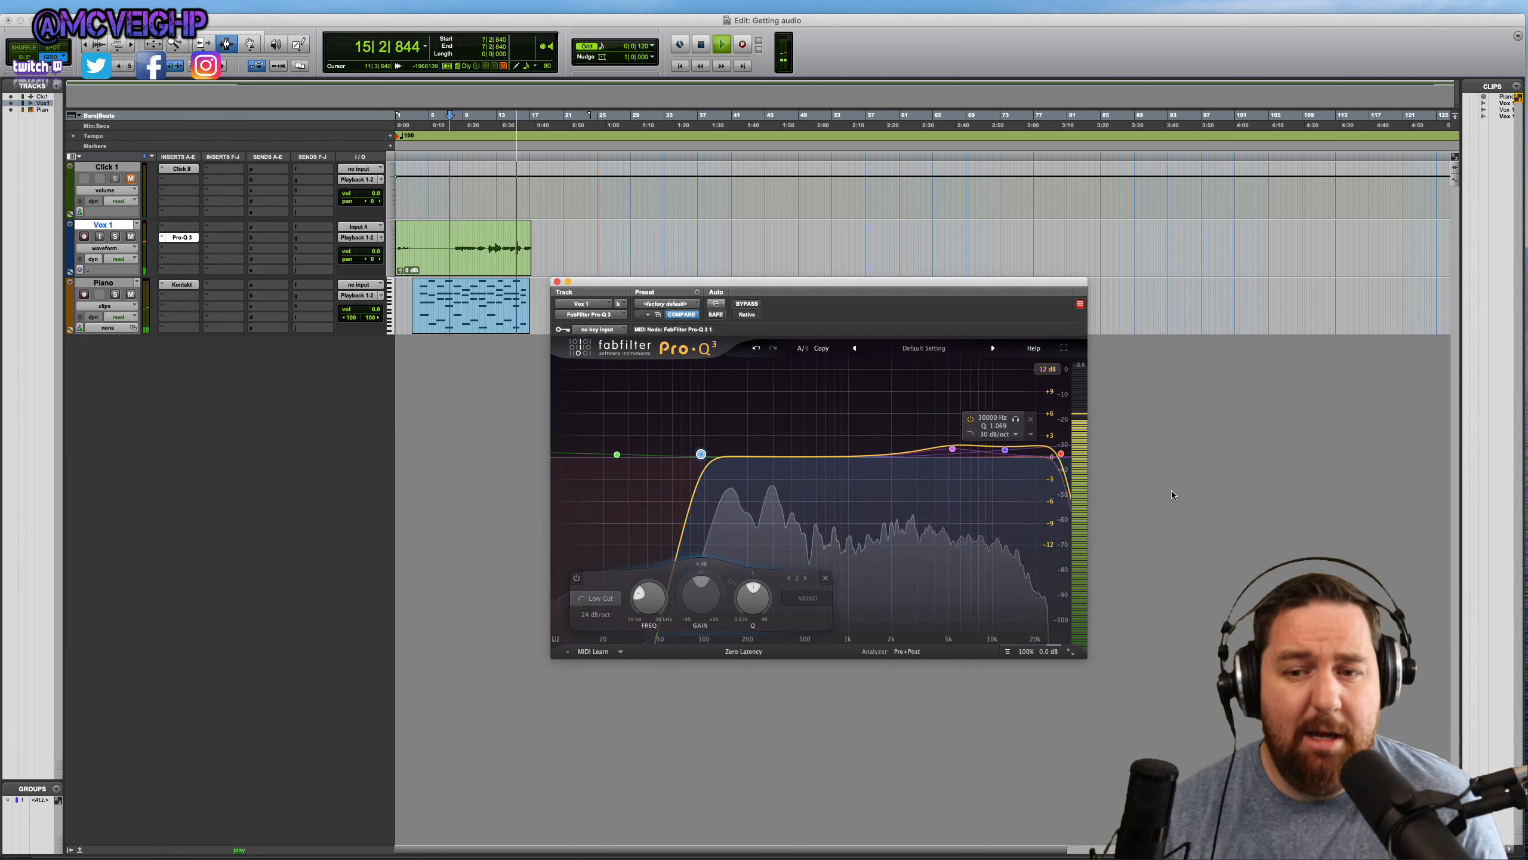
click(1146, 425)
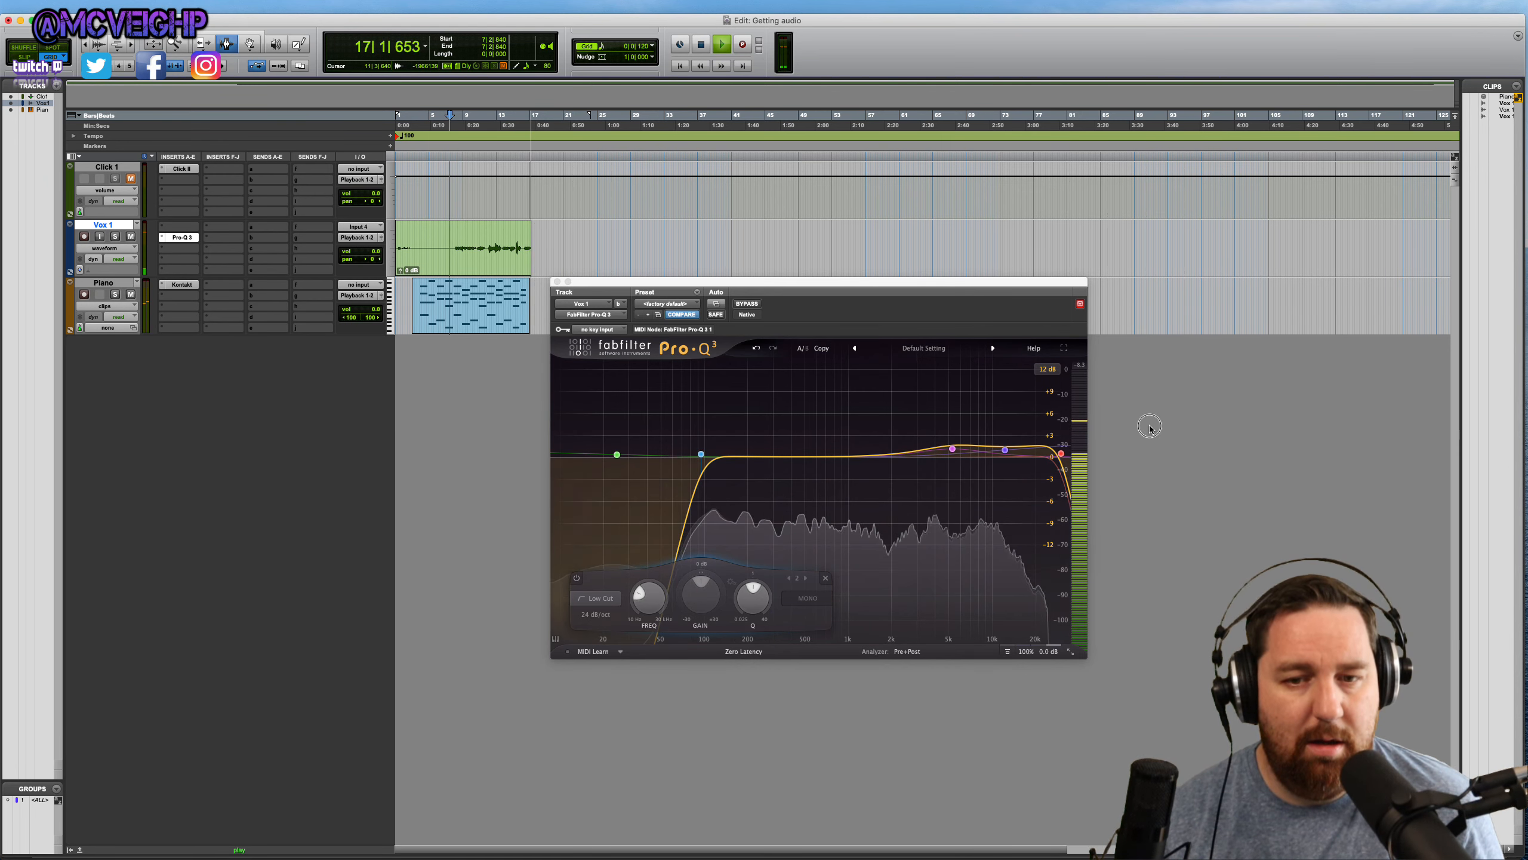
key(space)
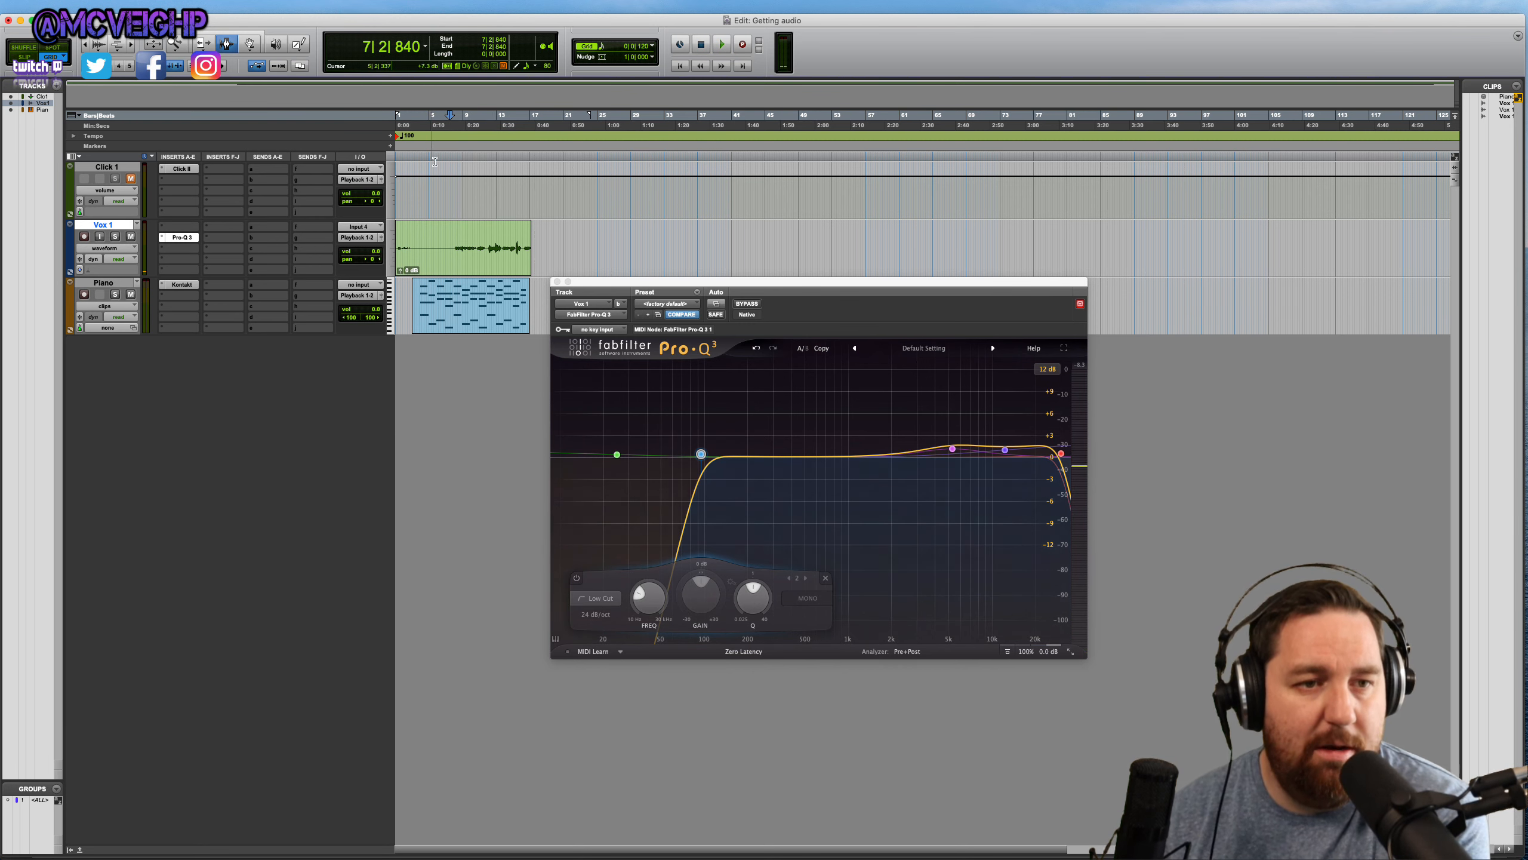
Step: Delete the opening of the Vox 1 clip up to about bar 7 and switch to the Mix window
drag(453, 245, 337, 257)
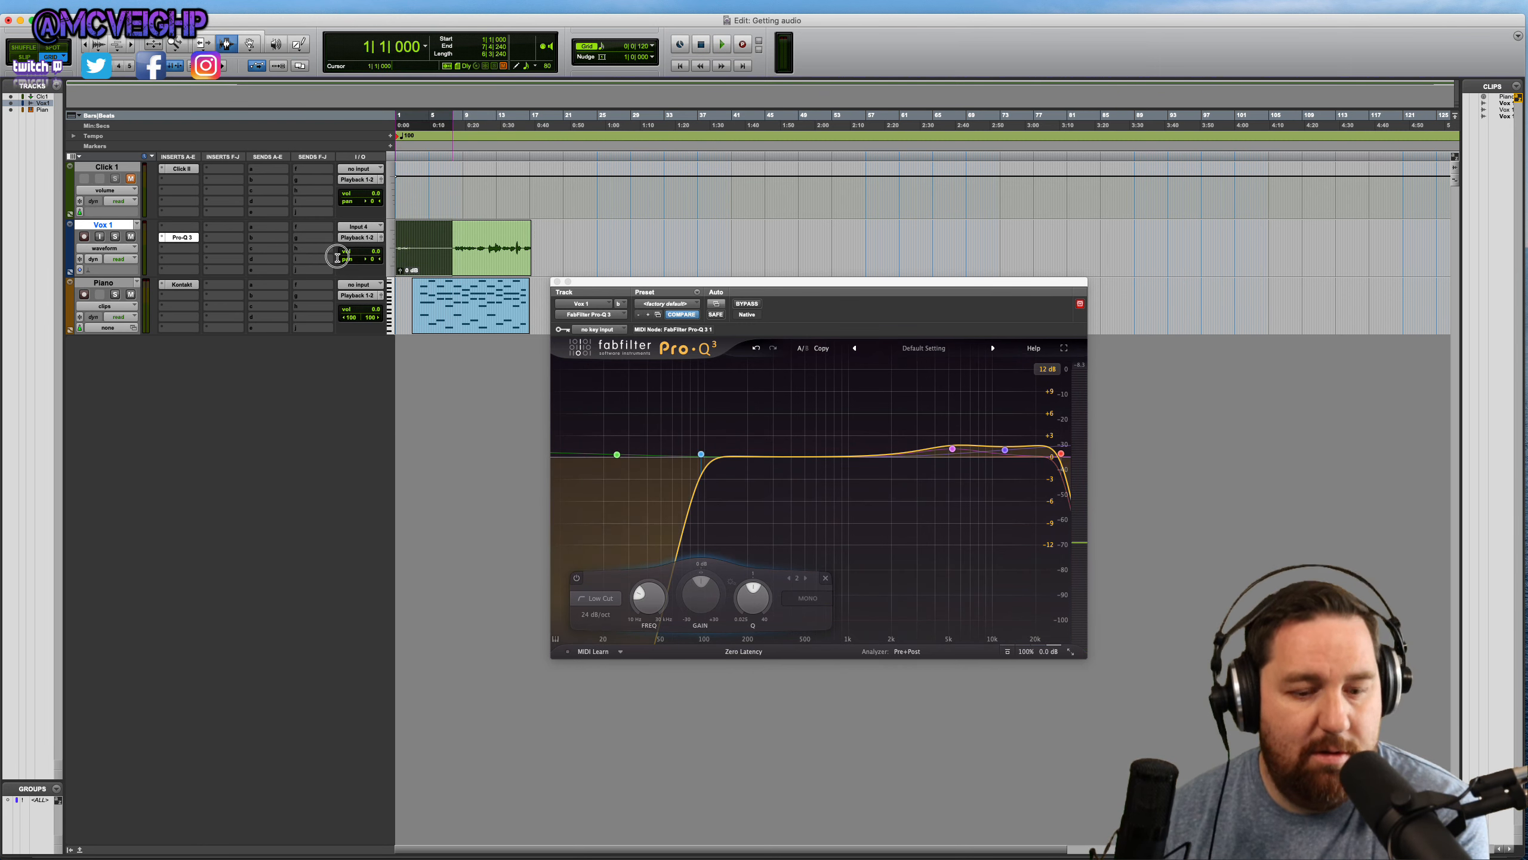
key(Delete)
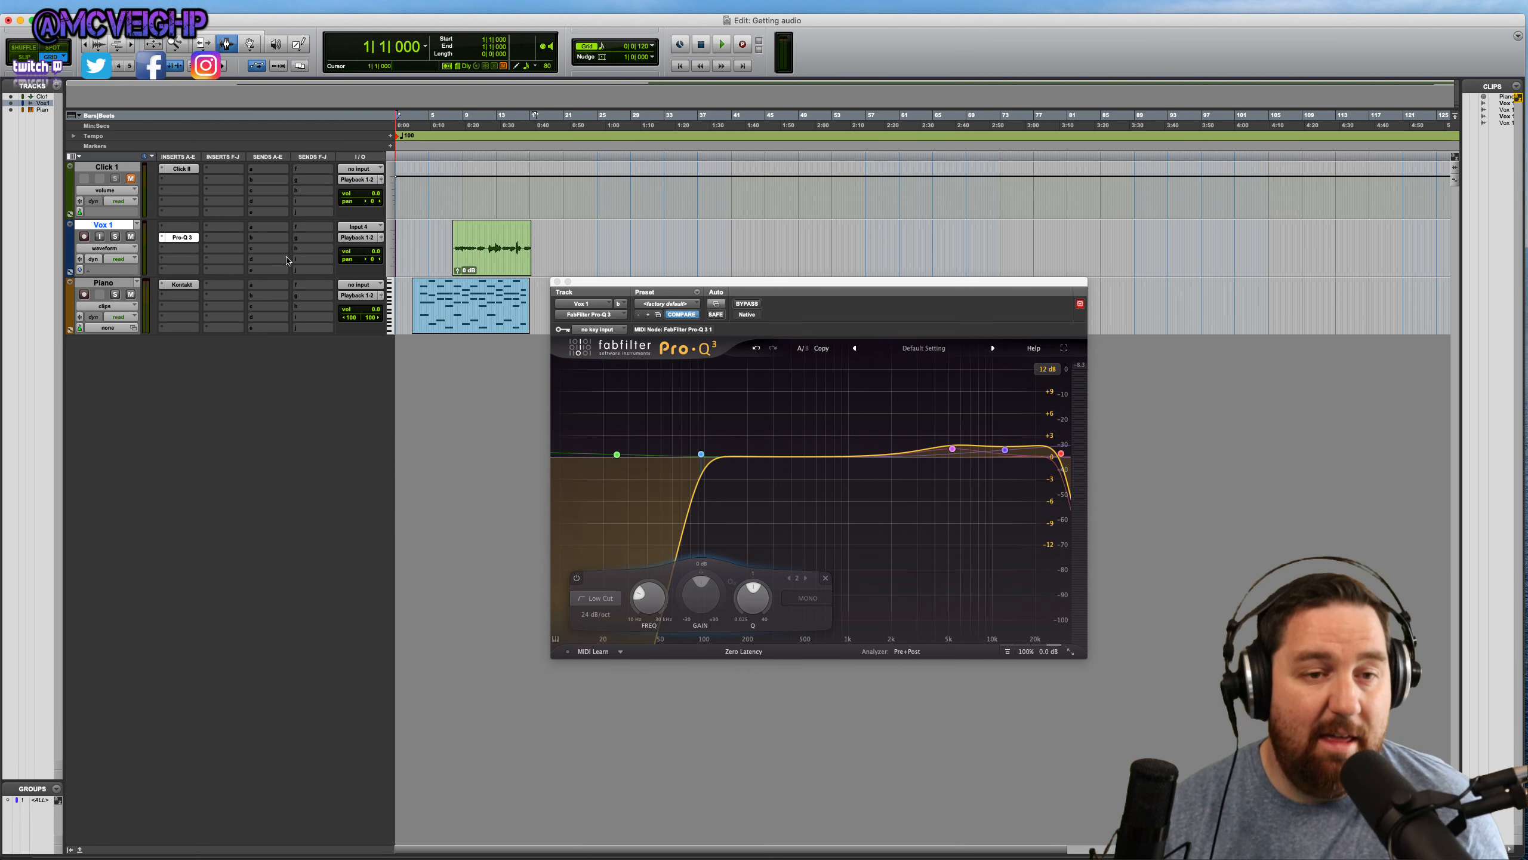
key(super+equal)
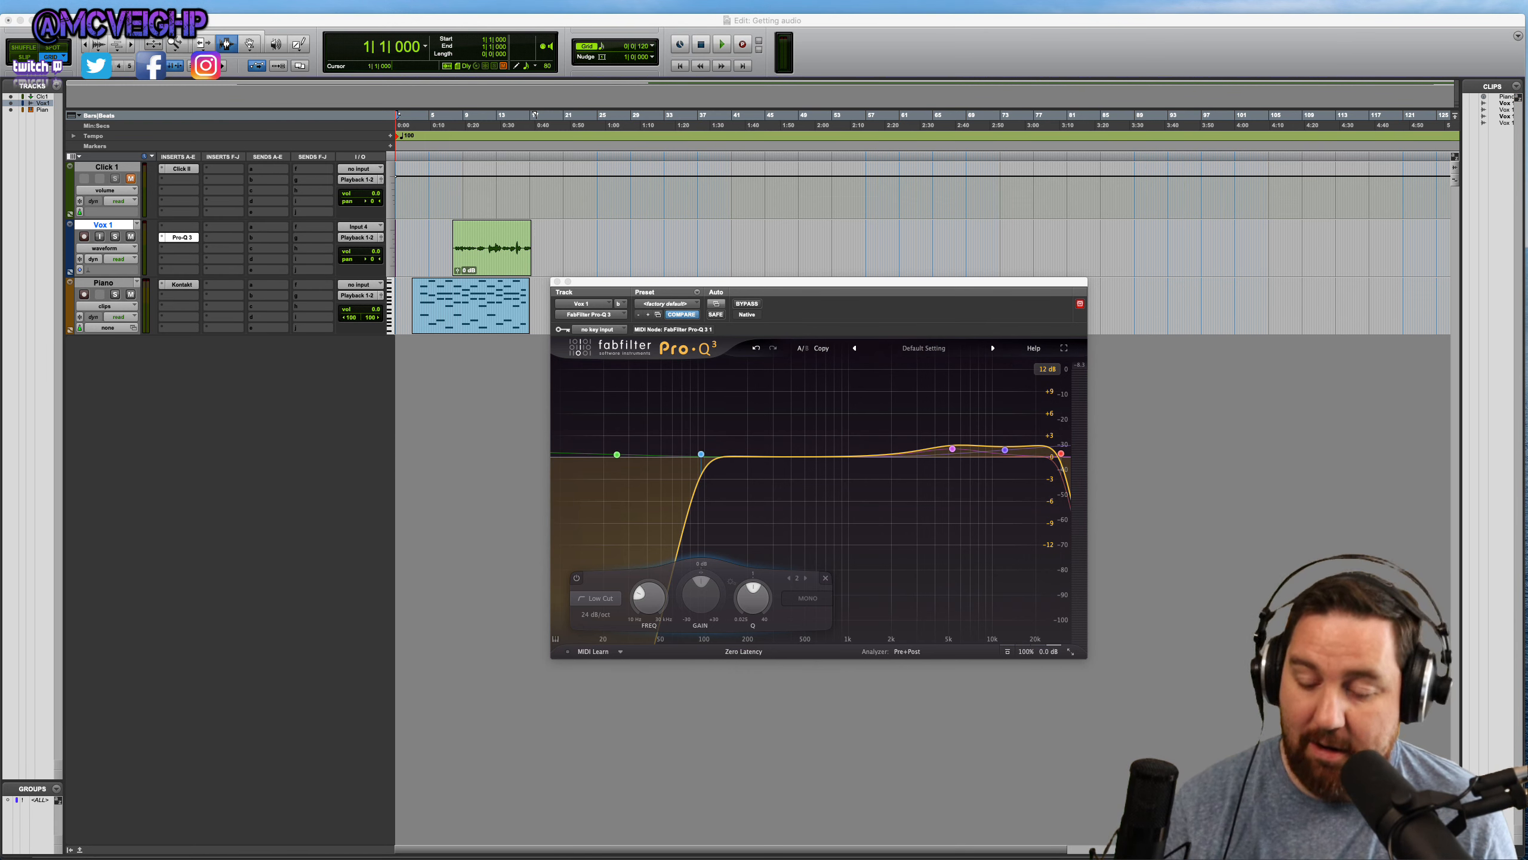